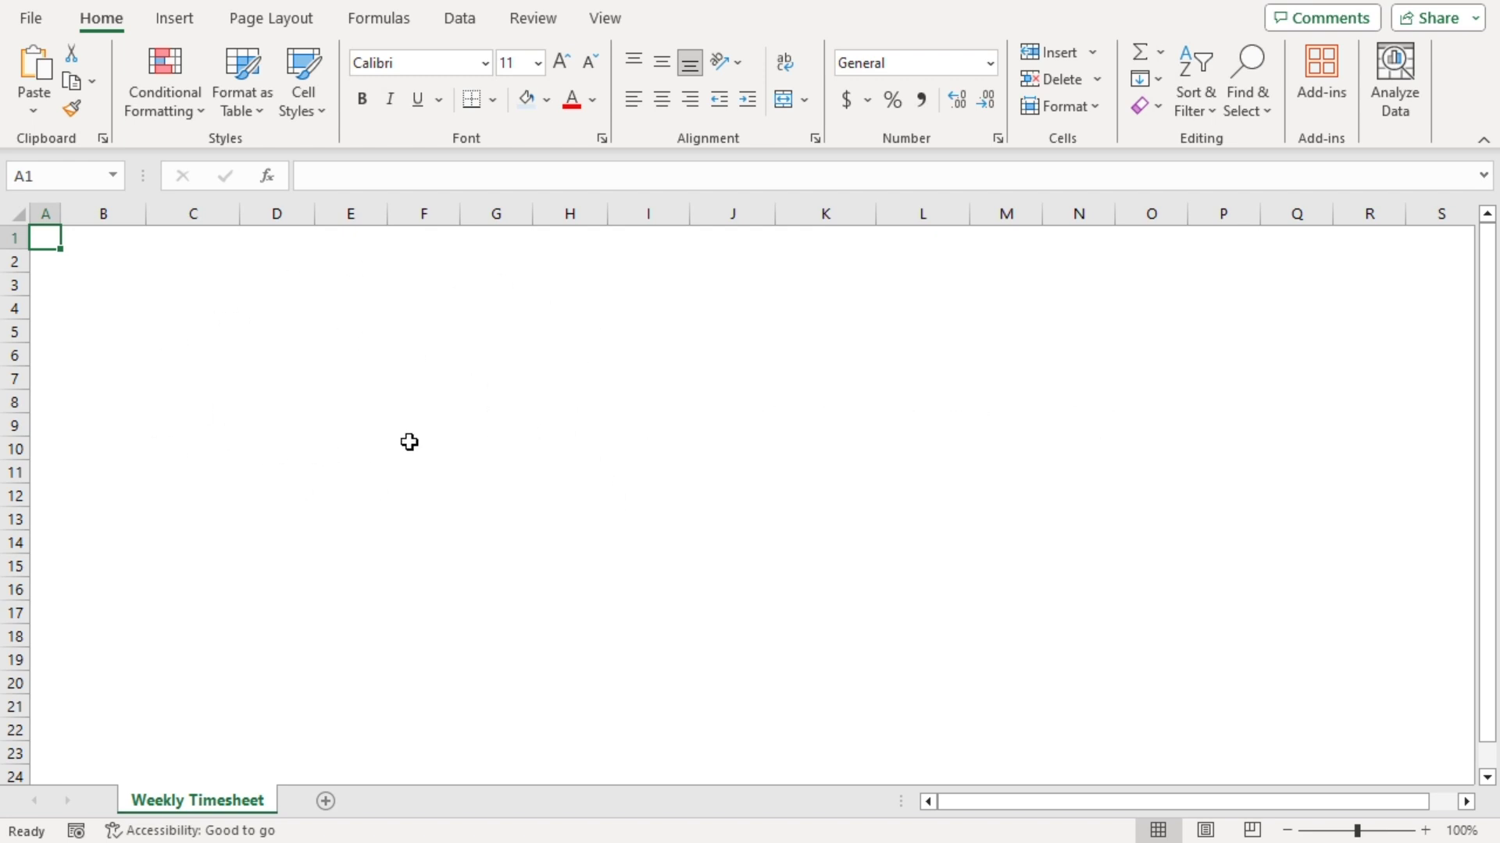
Merge B2:L2 and enter the title 'Weekly Timesheet for Stella Industries'
click(730, 590)
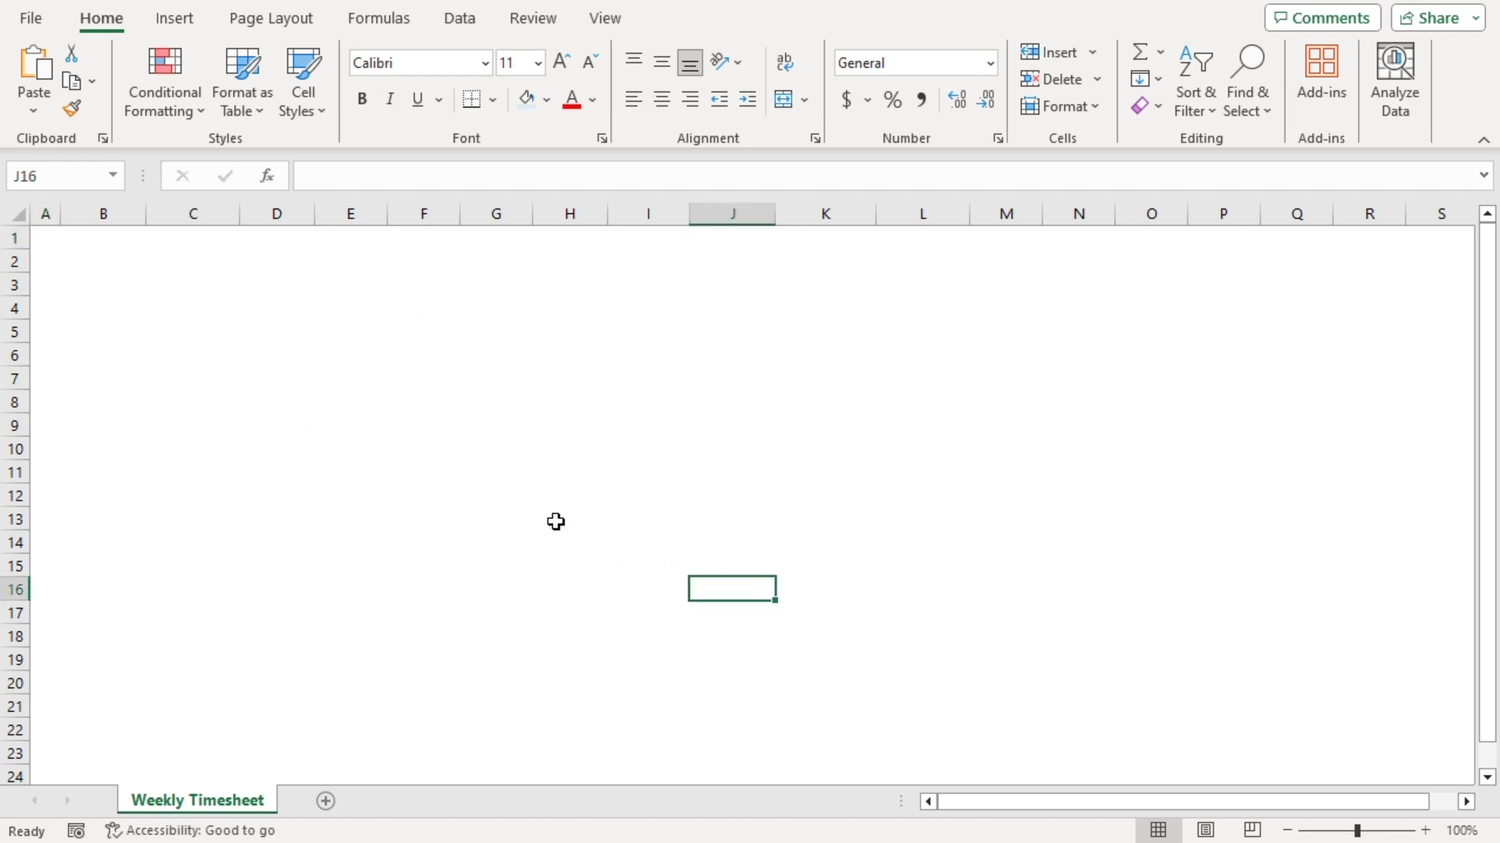
drag(99, 259, 953, 260)
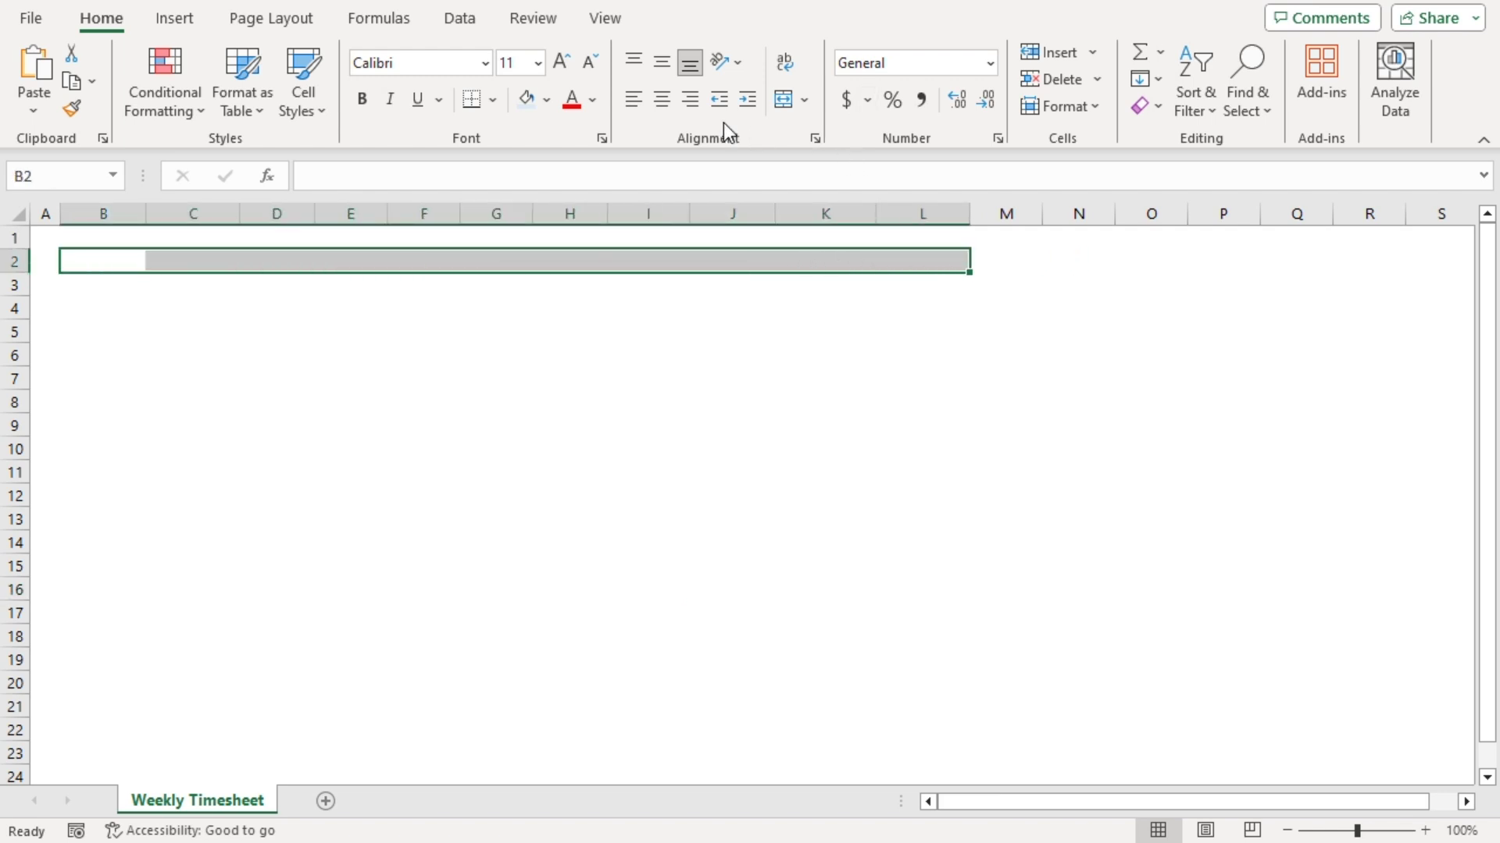
click(782, 115)
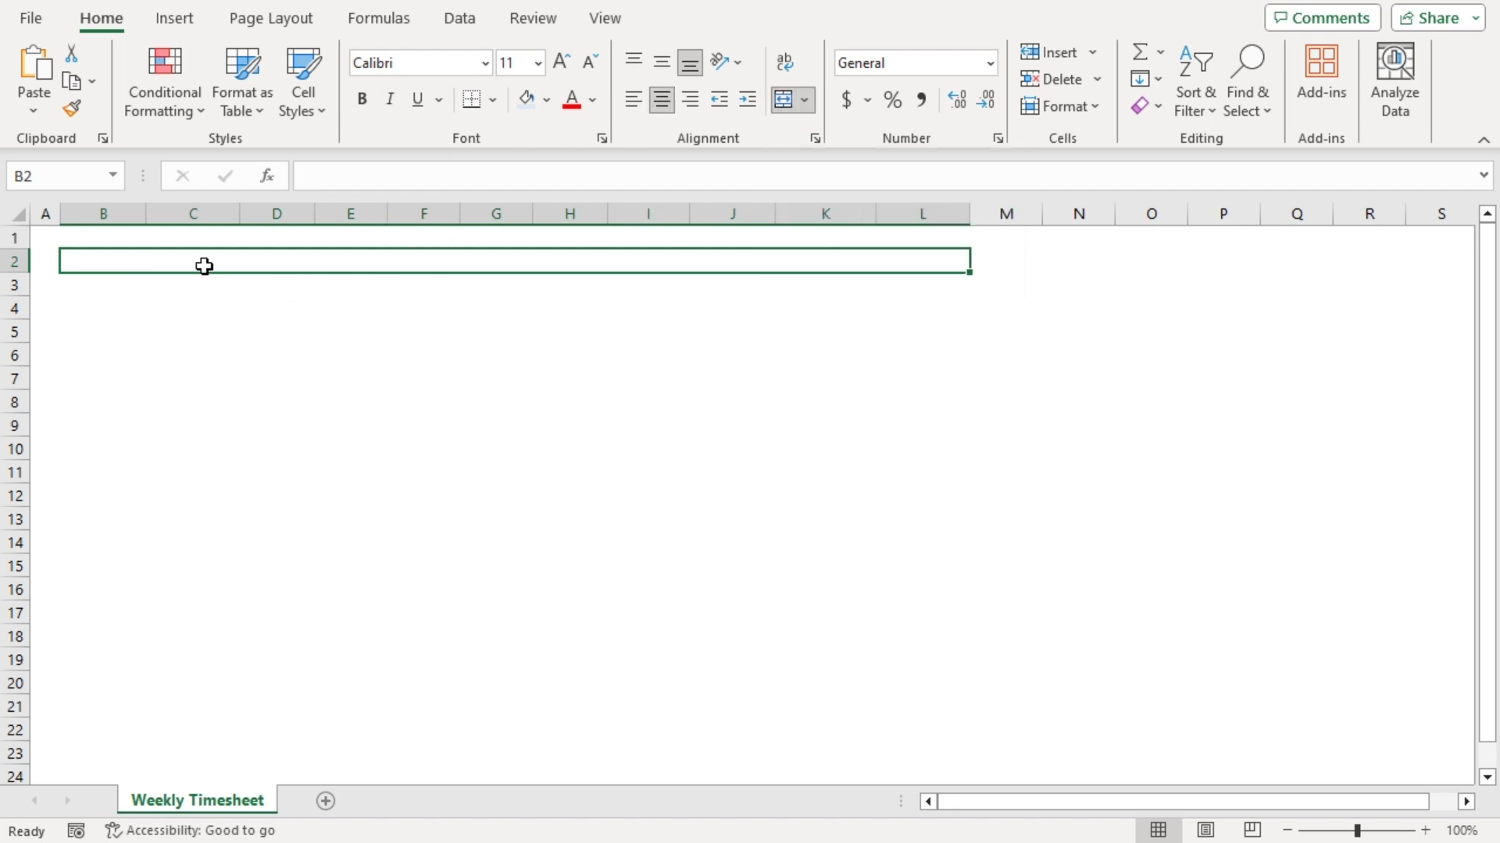
text(Weekly Timesheet for)
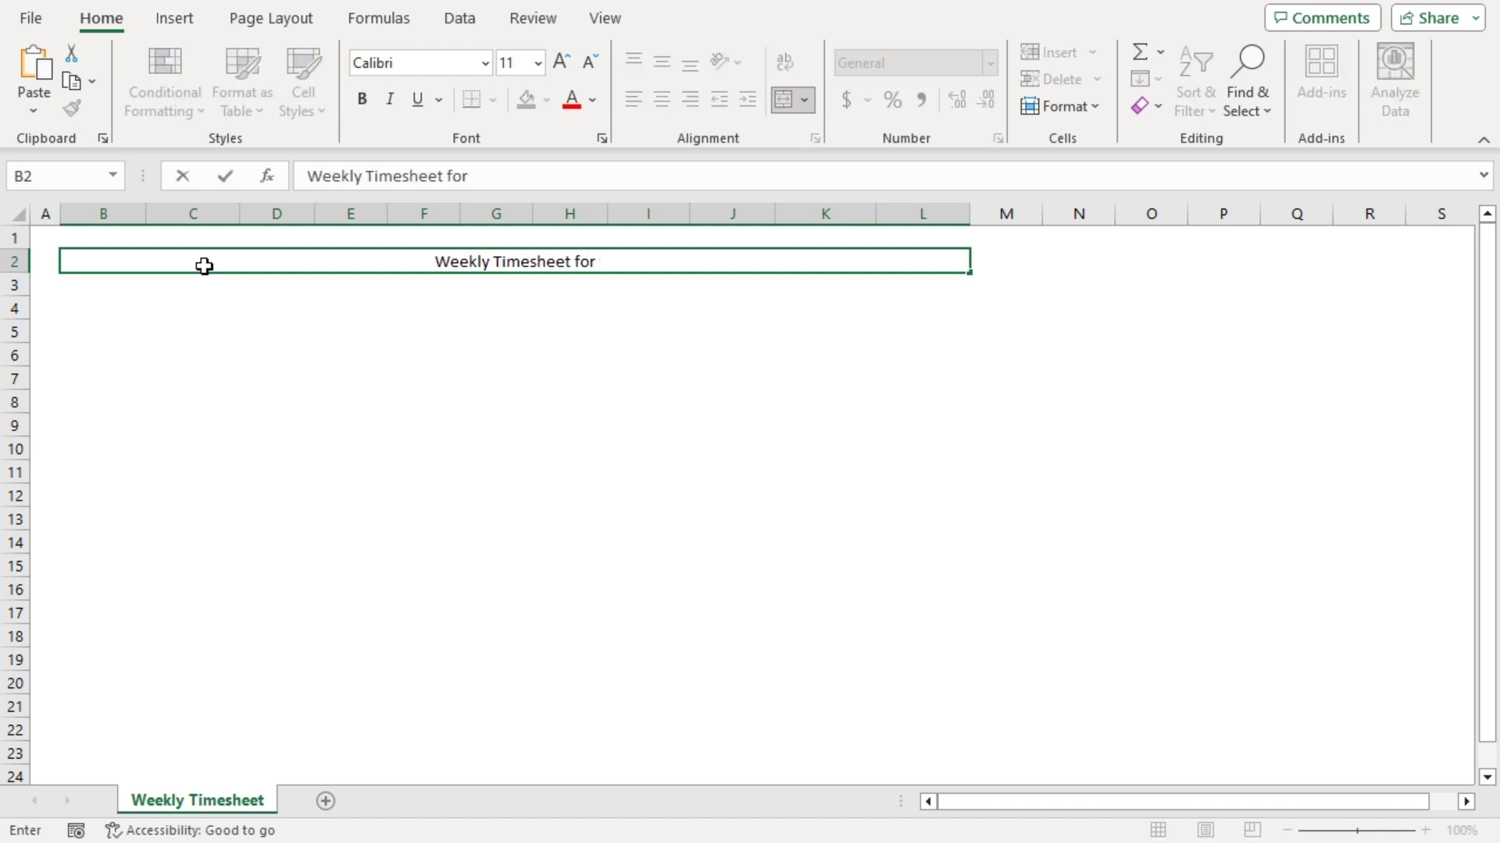
text( Stella Industries)
key(Return)
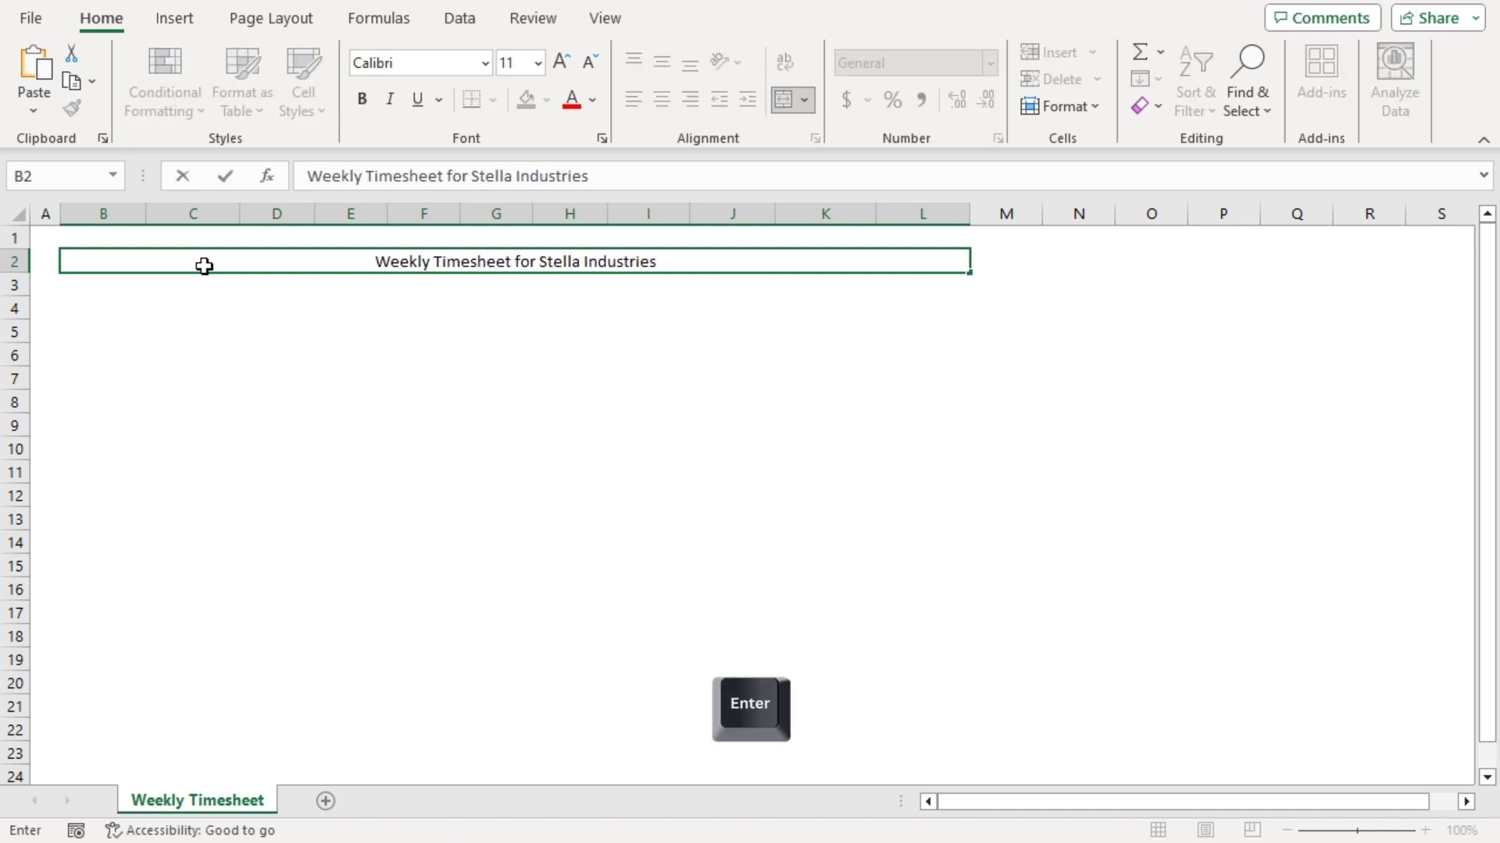
Style the merged title as Heading 2 and enlarge it to 14 pt
click(107, 261)
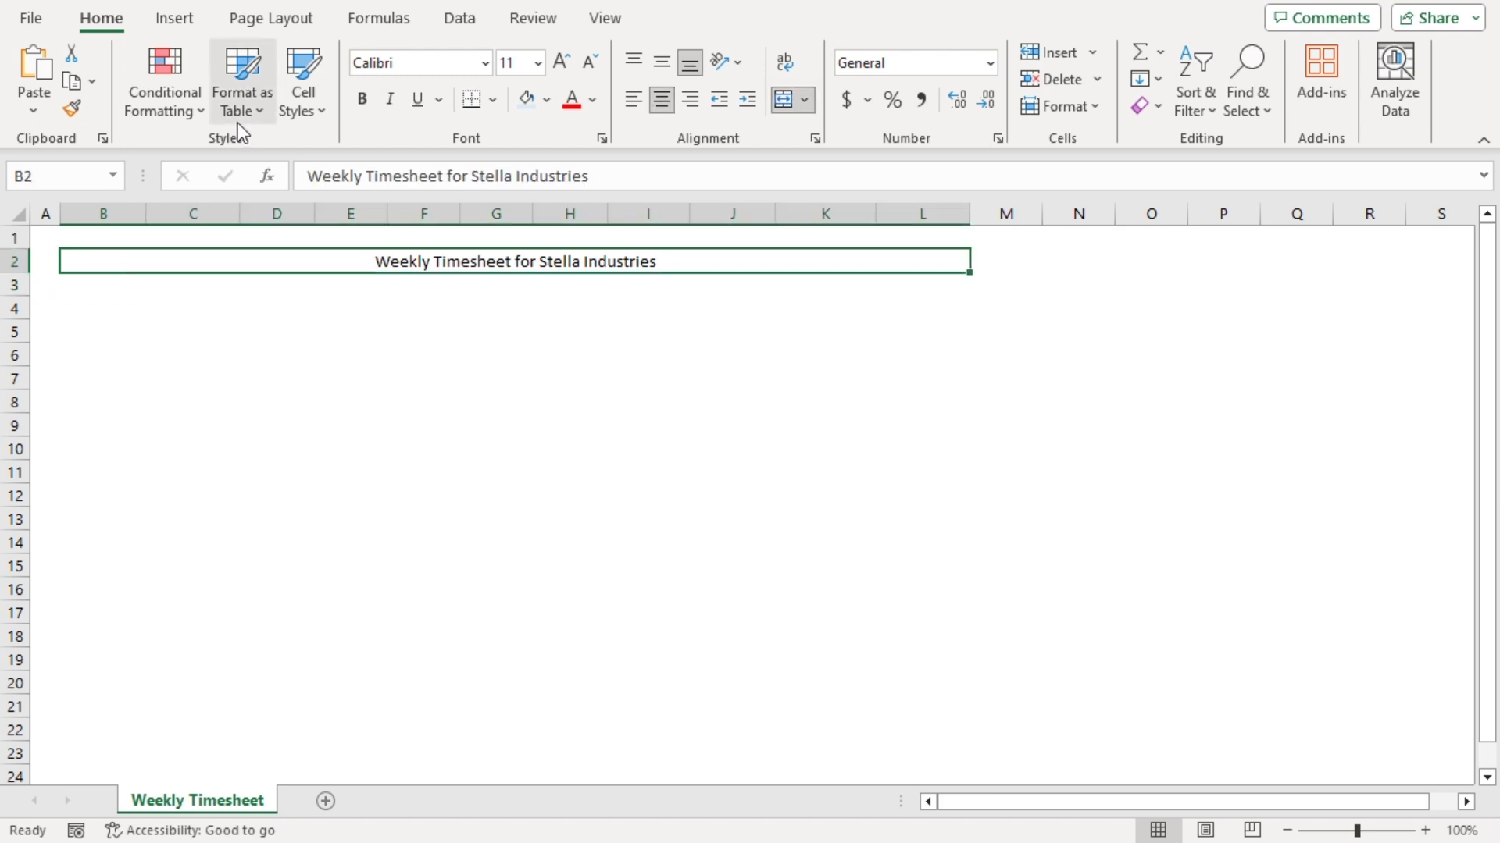
click(325, 114)
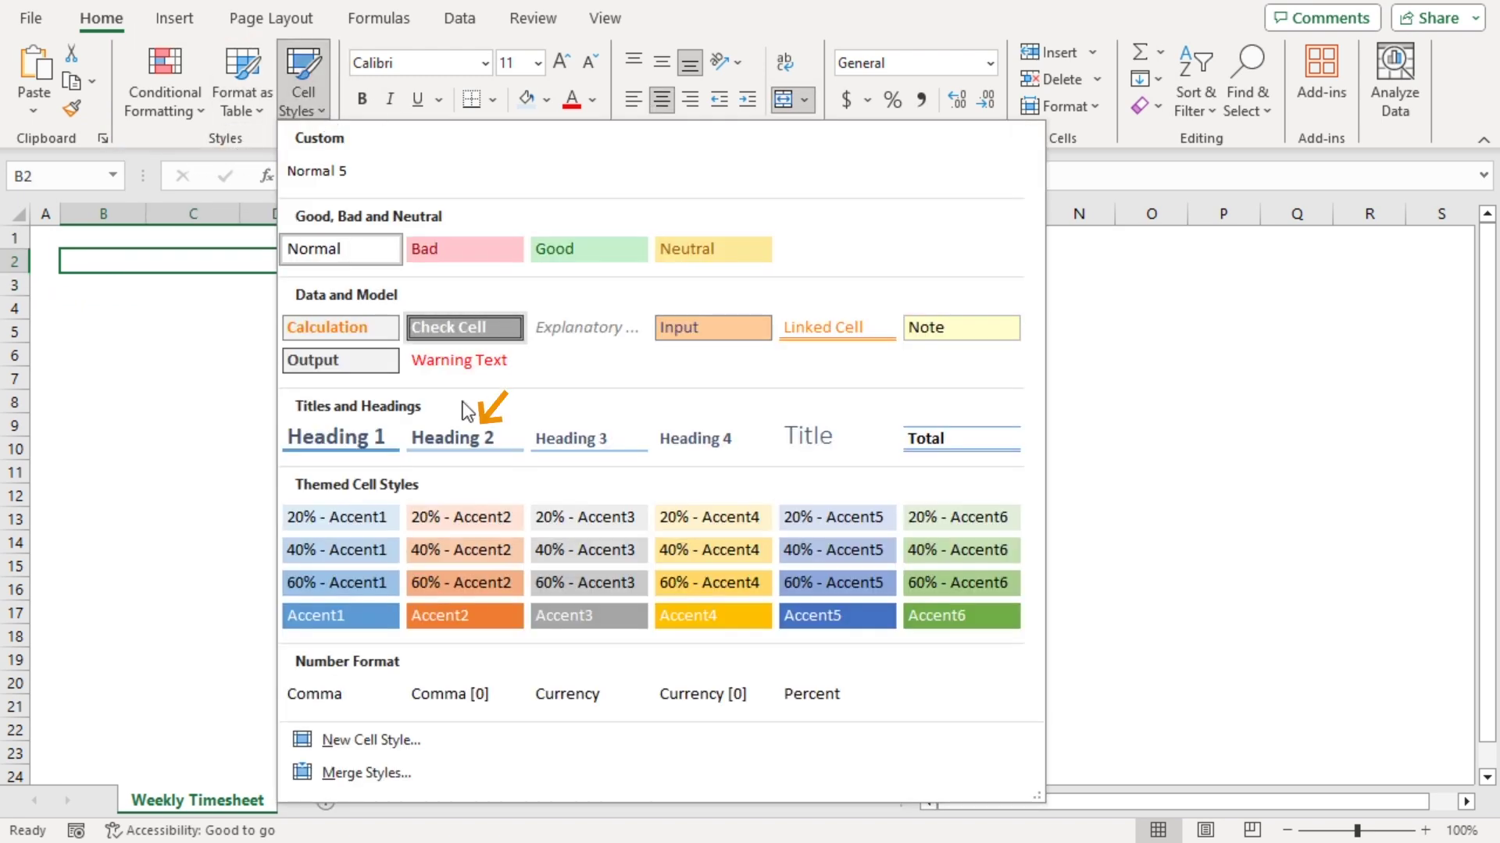
click(463, 439)
click(140, 316)
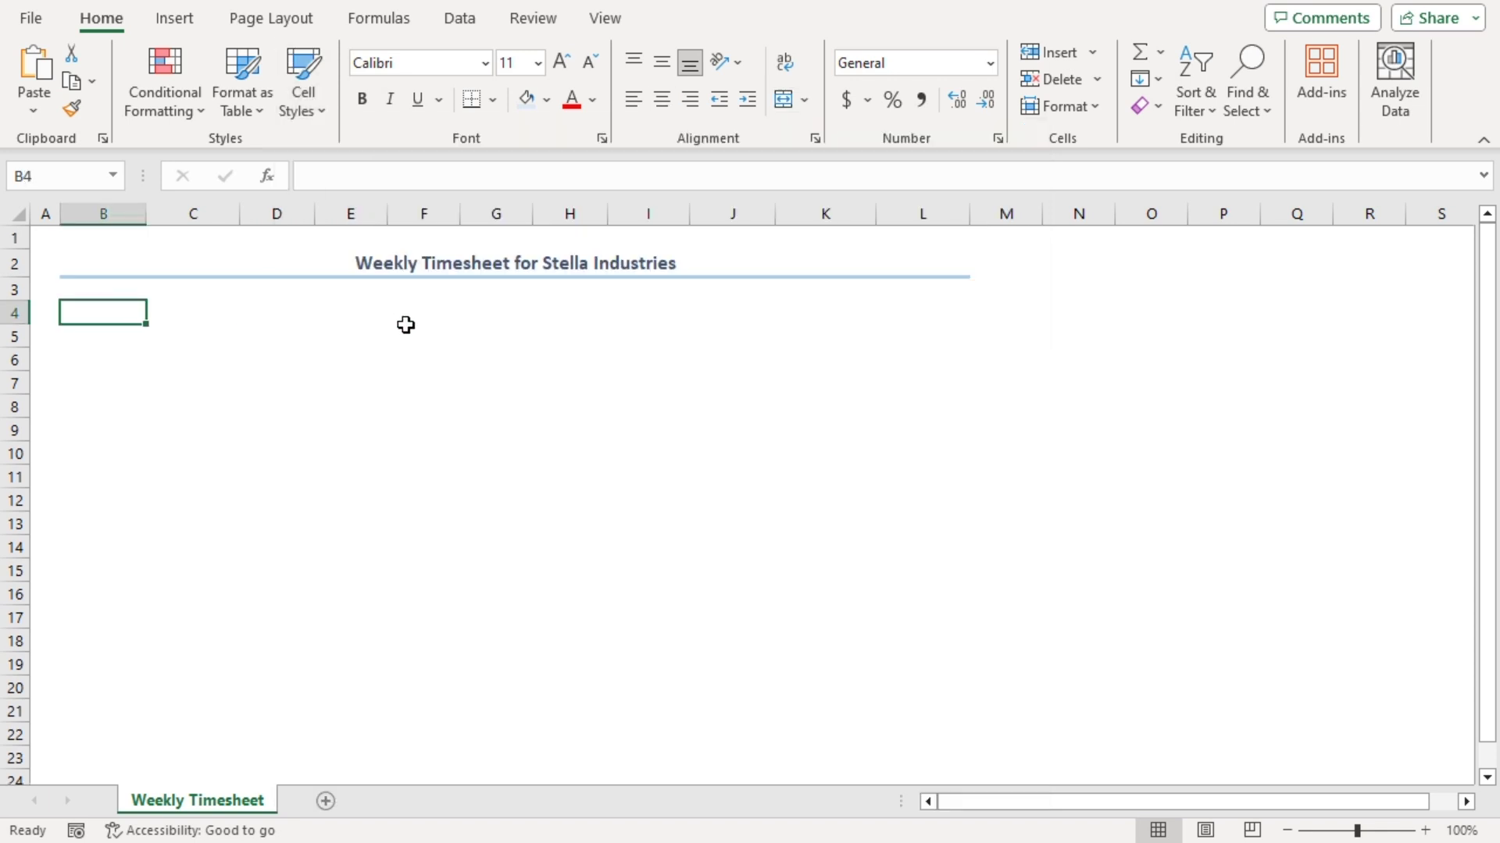
click(170, 266)
click(560, 62)
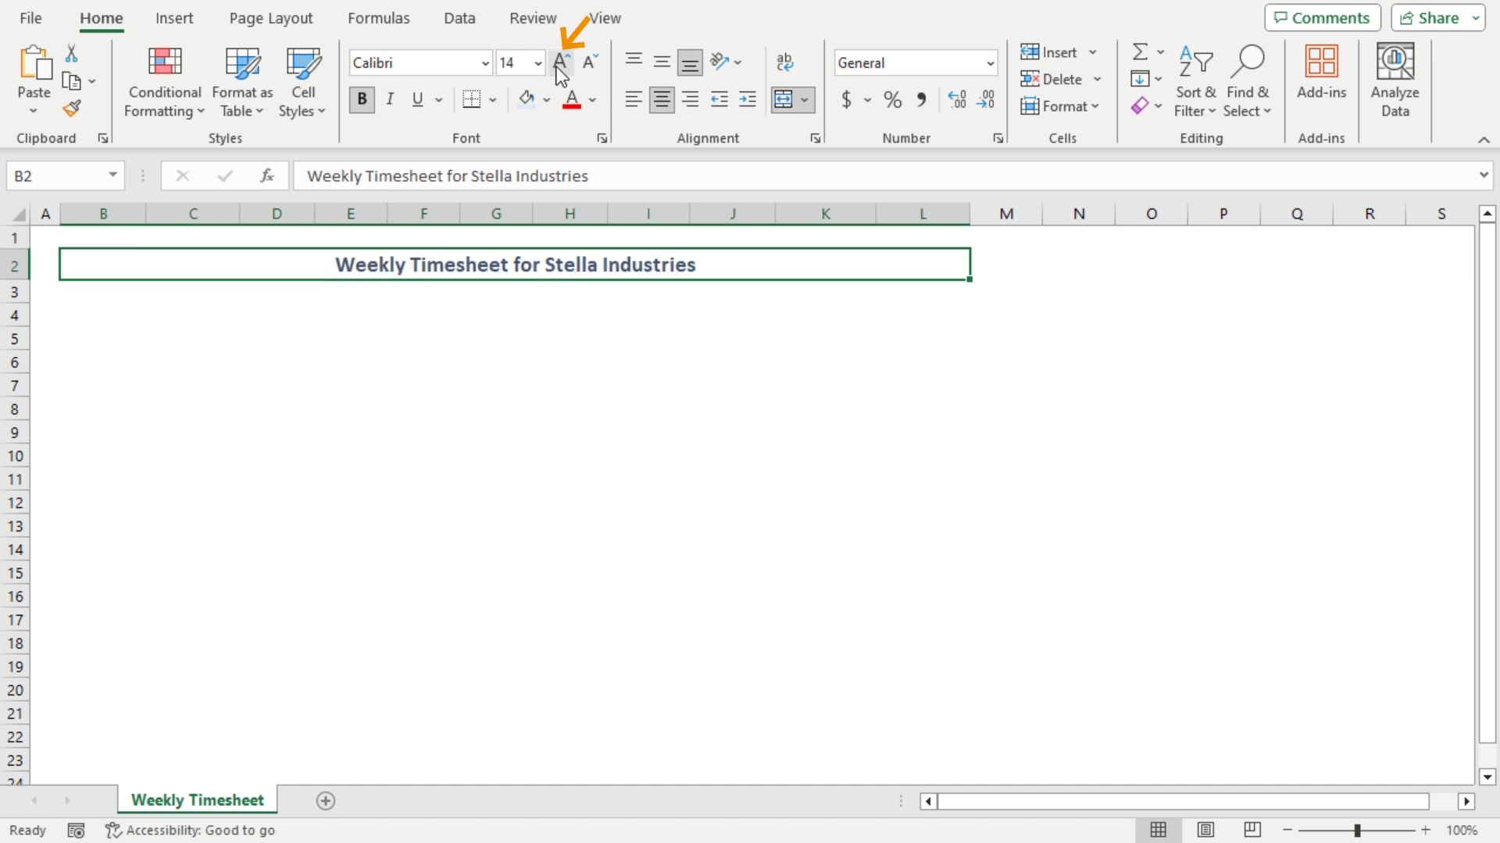
Enter Employee Name, Employee ID, Telephone, Email, Department and Project Manager down B4:B9
click(102, 315)
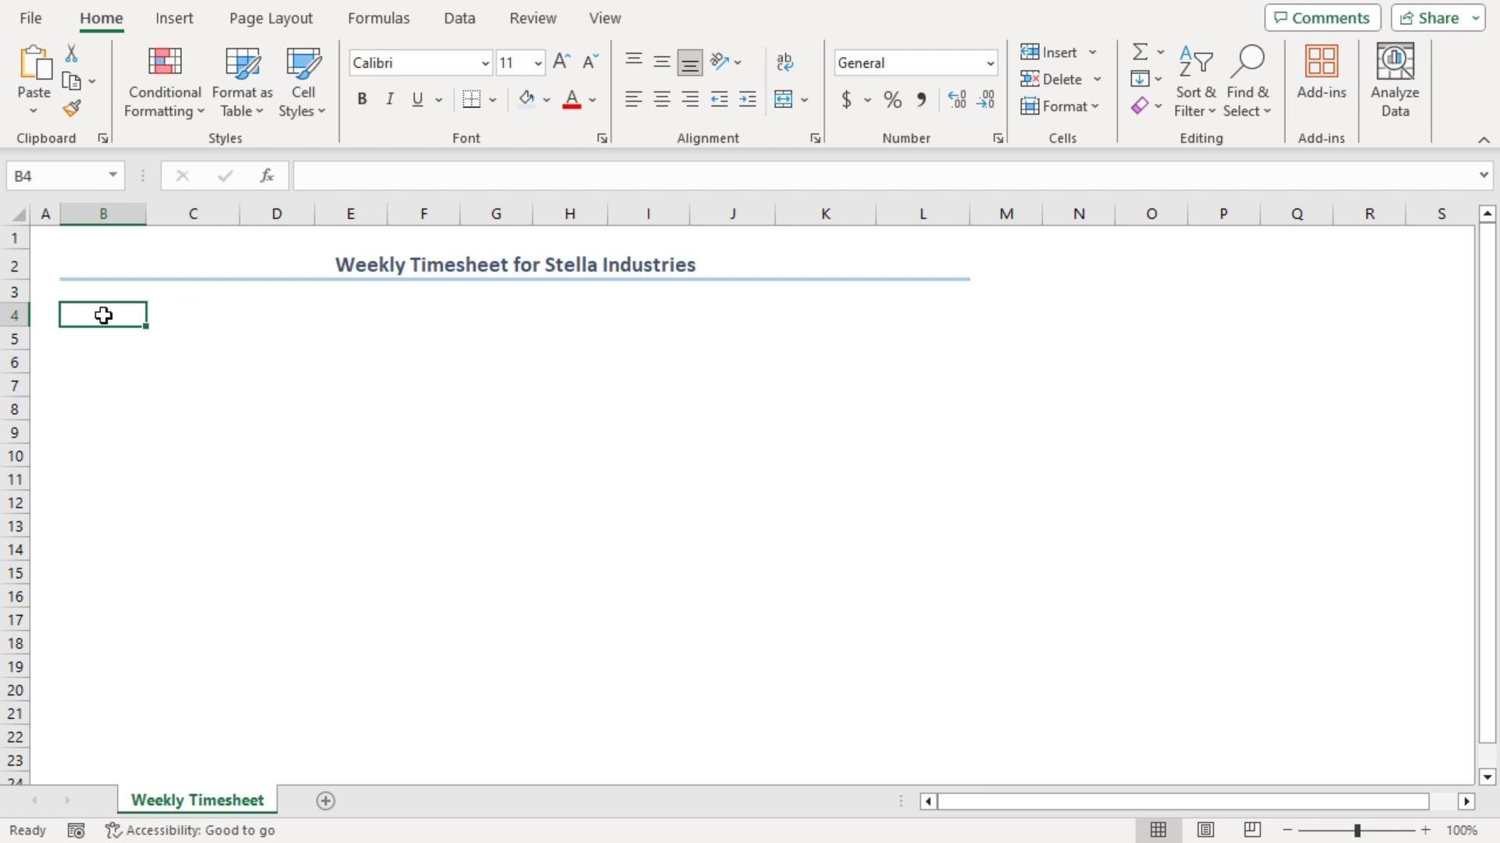
text(Employee Name)
key(Return)
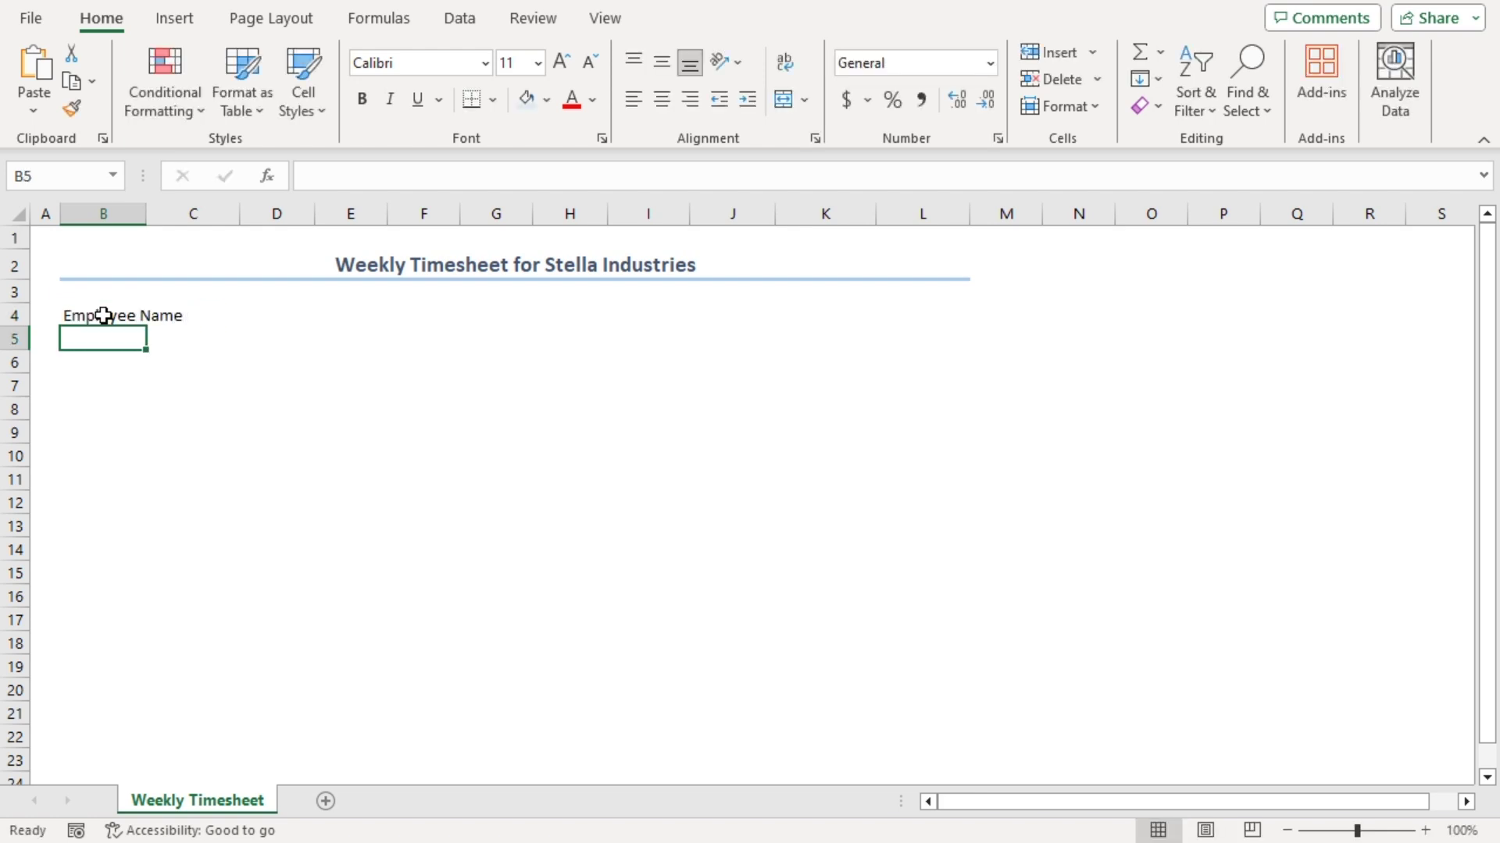
text(Employee ID)
key(Return)
text(Telephone)
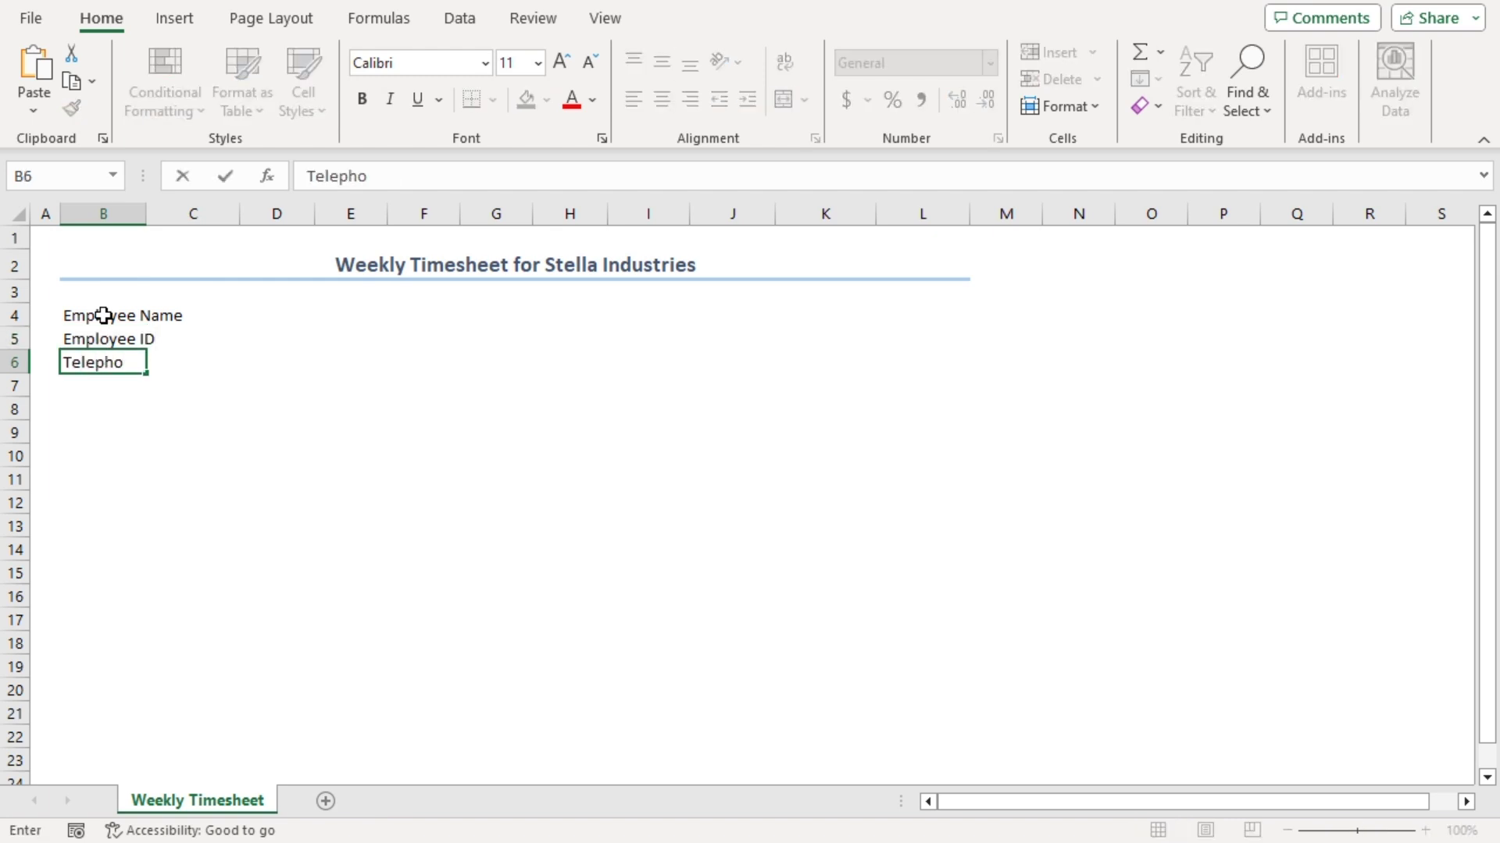
key(Return)
text(Email)
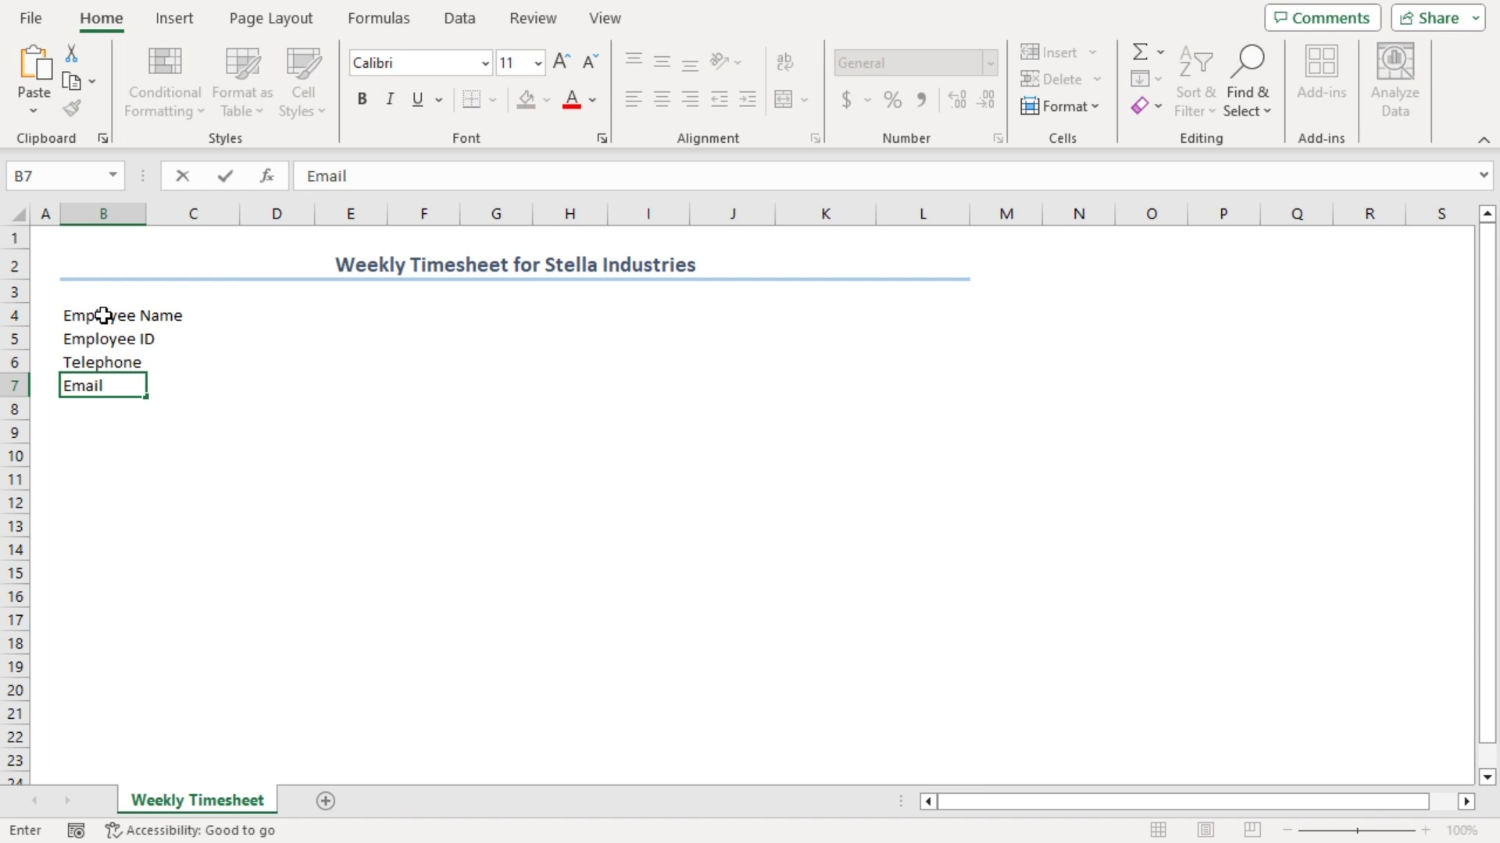
key(Return)
text(Department)
key(Return)
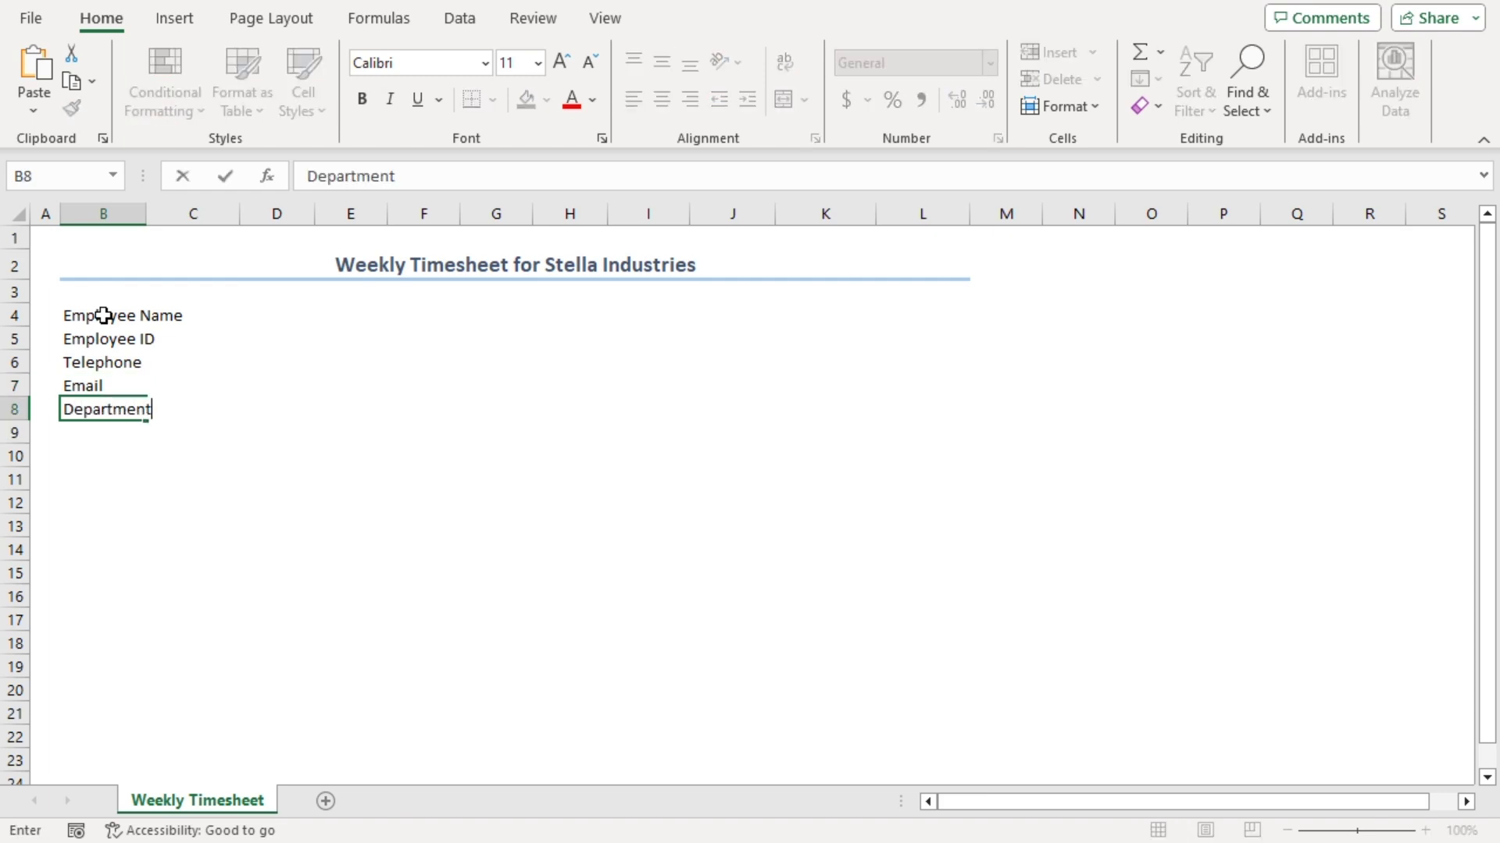
text(Project Manager)
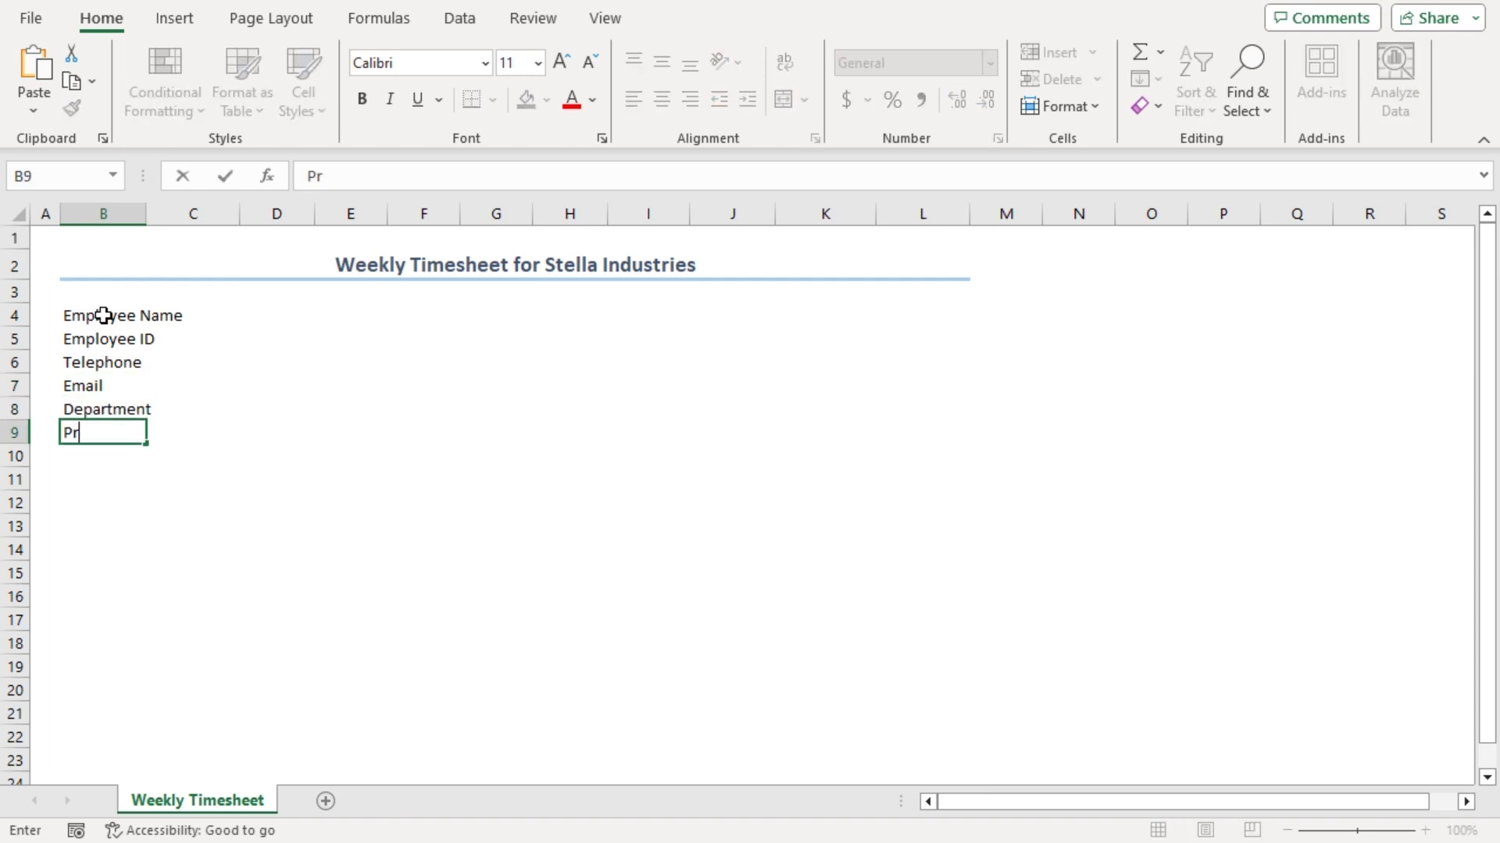
key(Return)
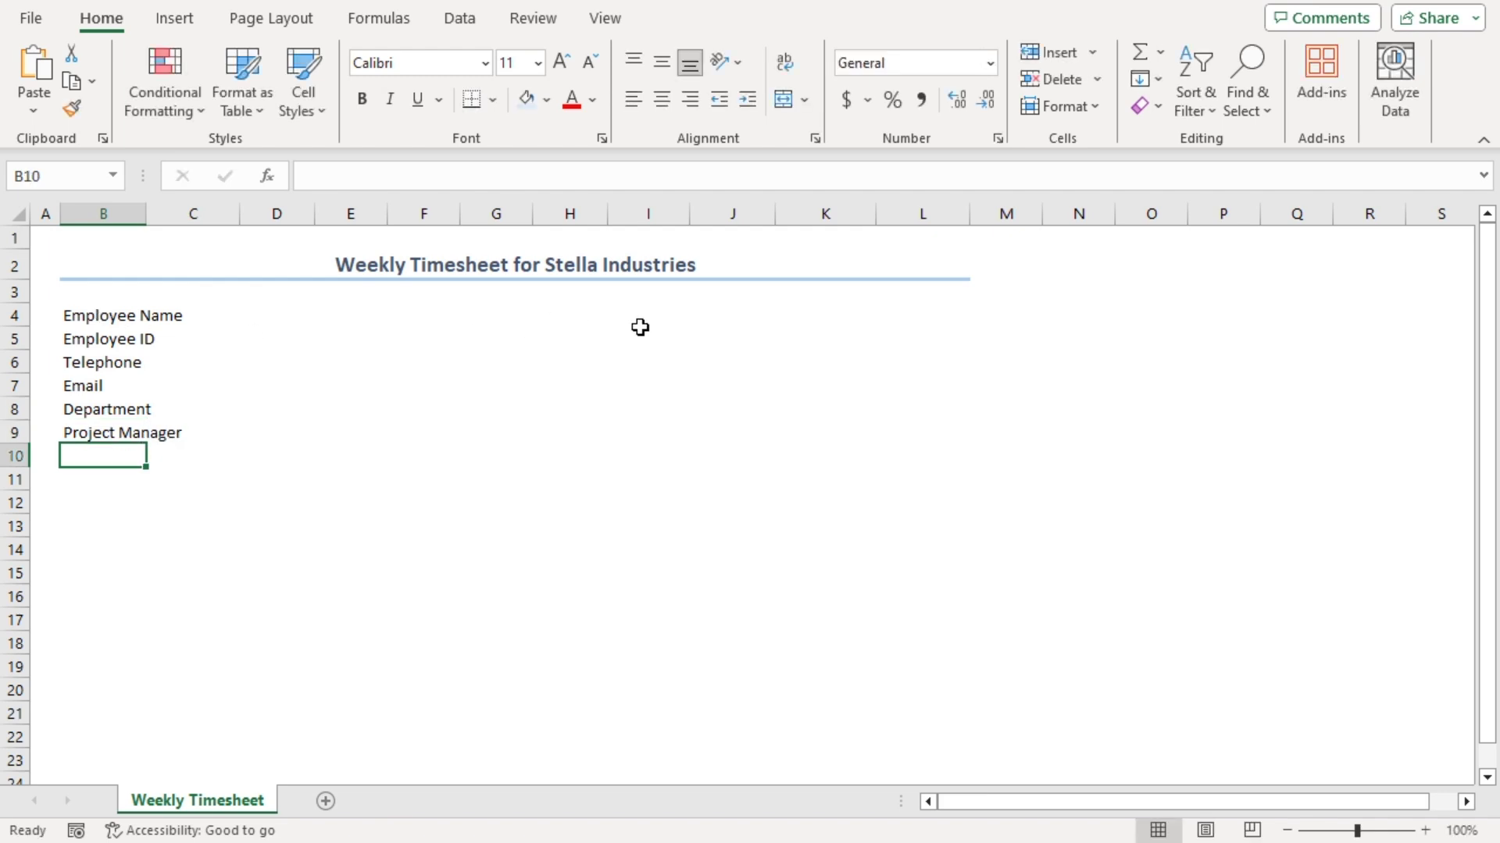
Enter Date, Working Hours, Hourly Rate and Overtime Rate down I5:I8
click(639, 331)
text(Date)
key(Return)
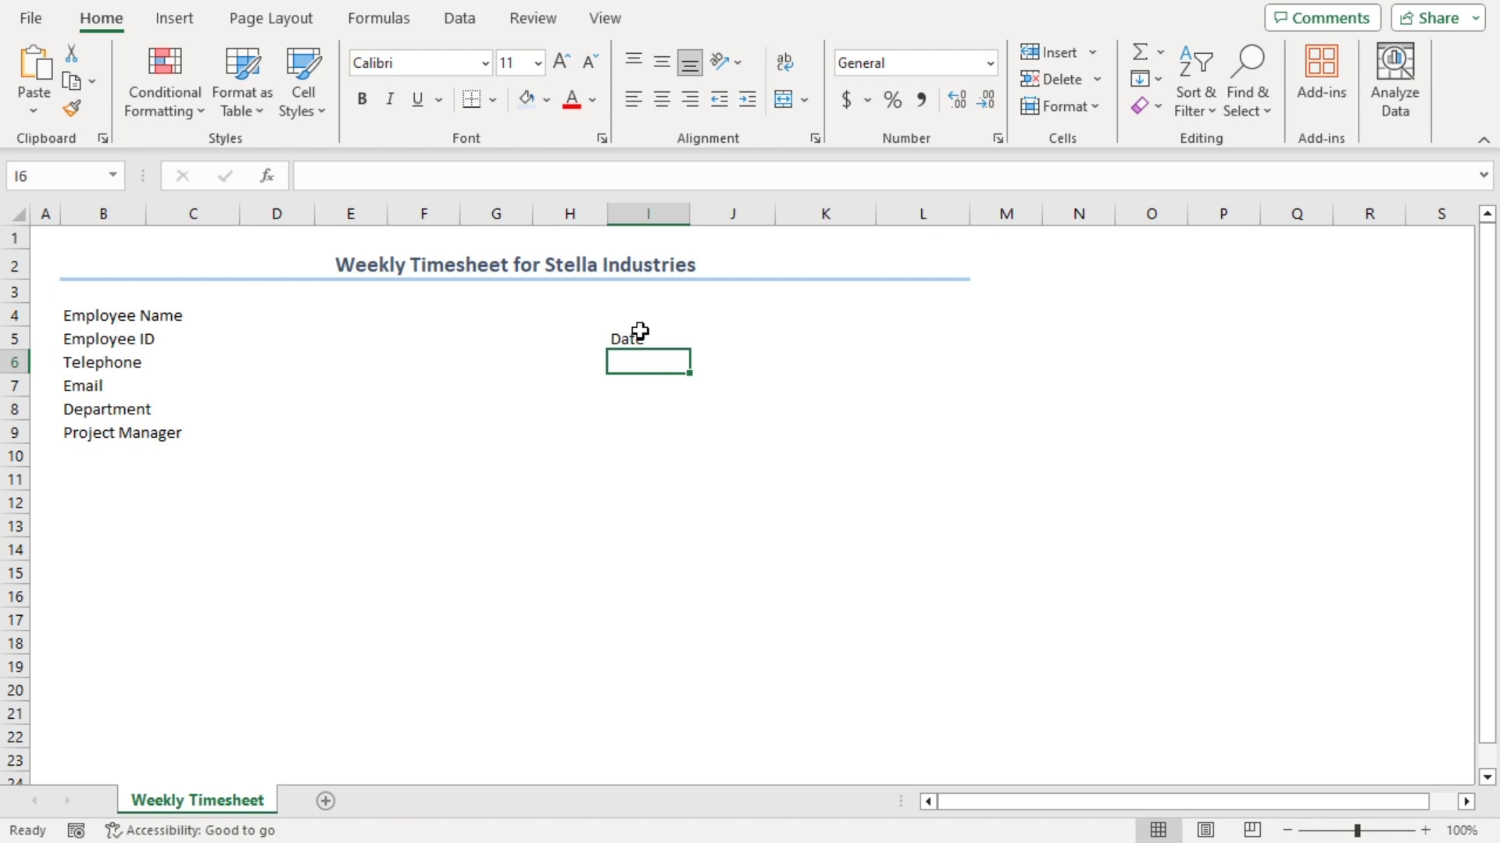
text(Working Hours)
key(Return)
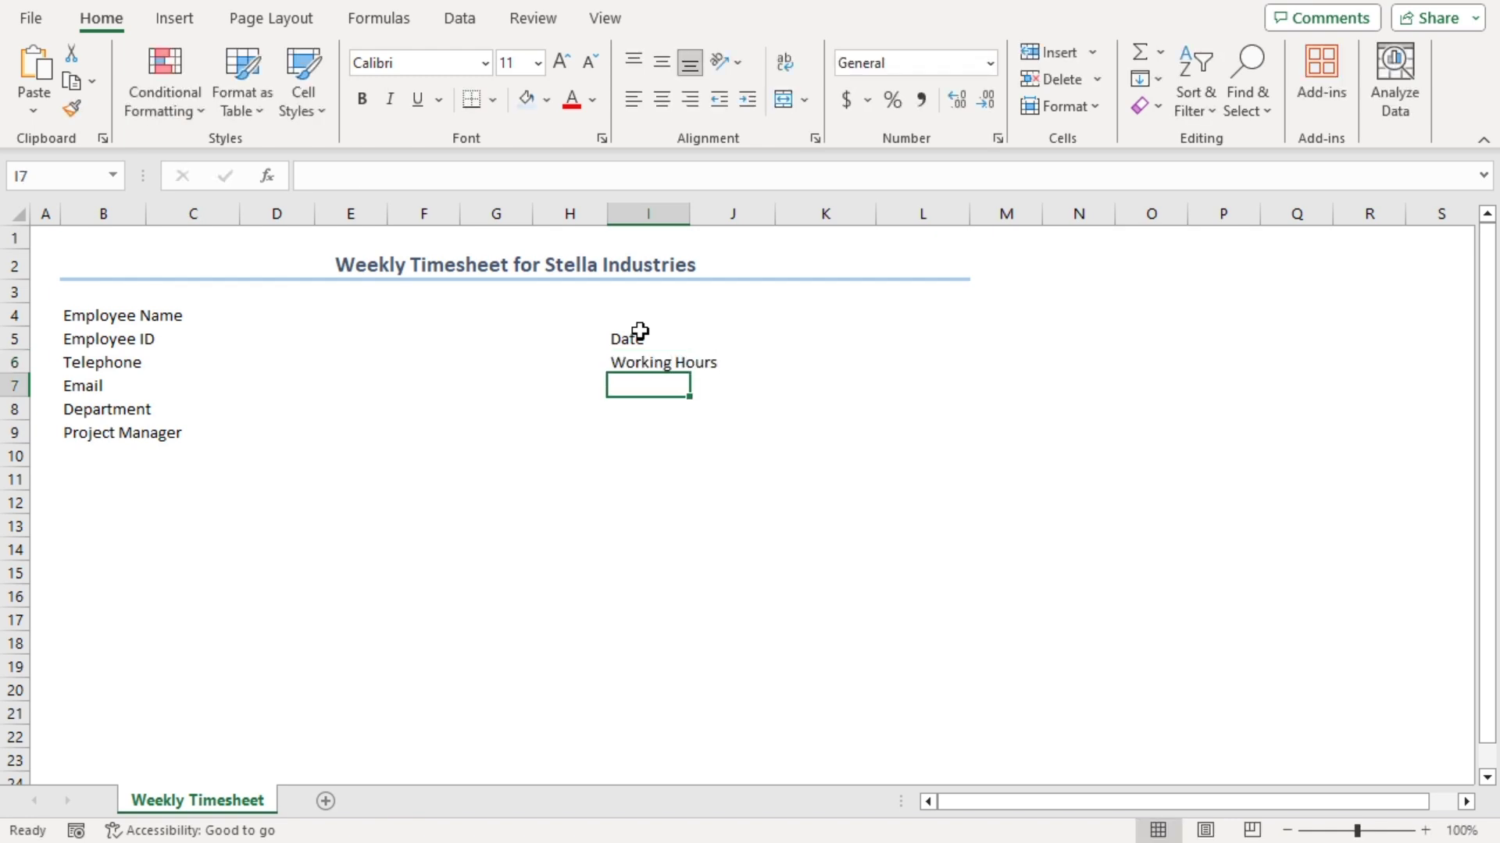
text(Hourly Rate)
key(Return)
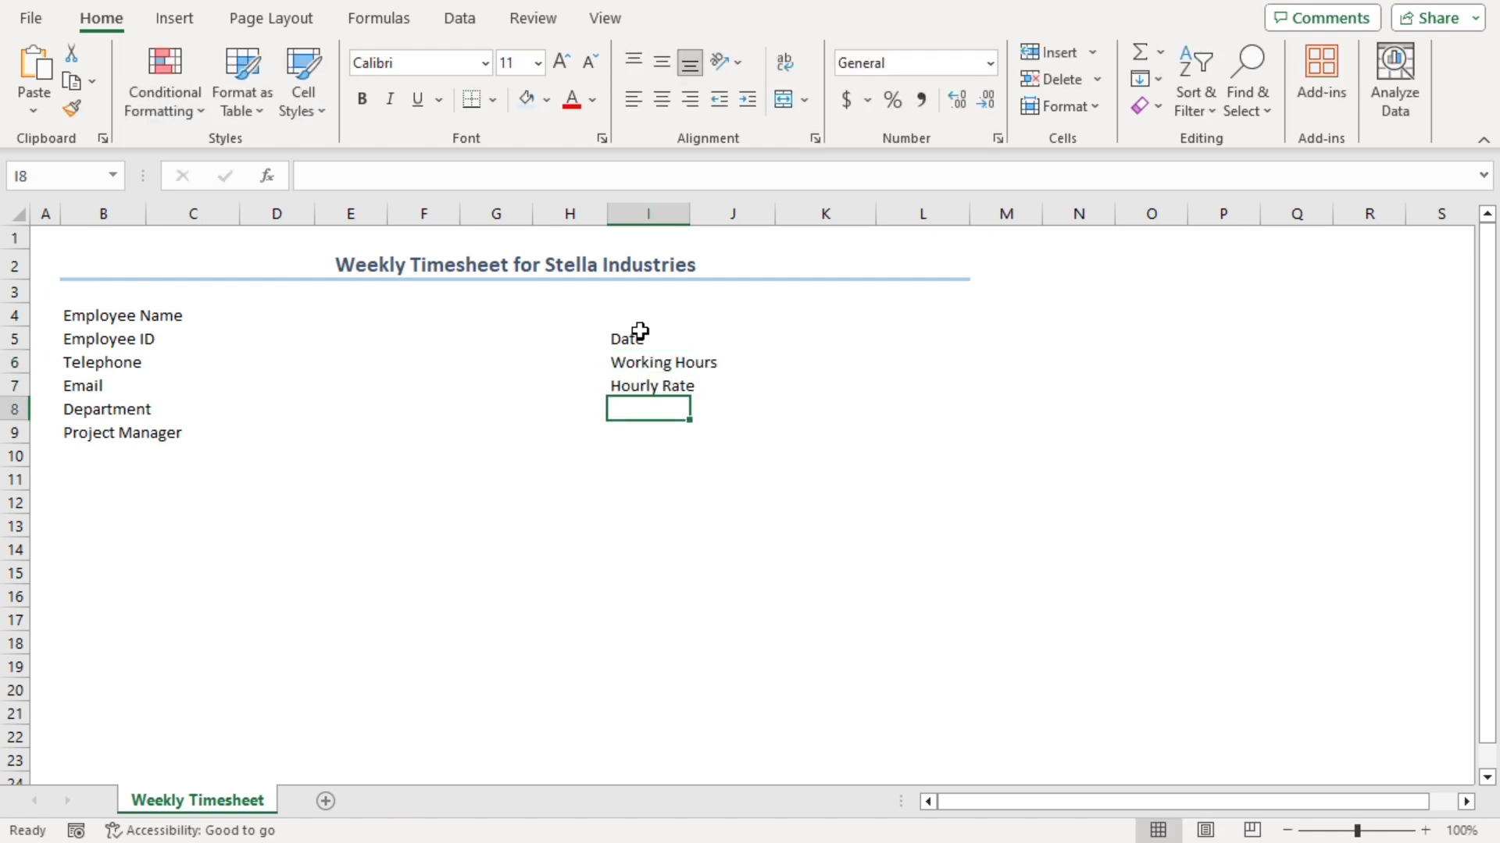
text(Overtime Rate)
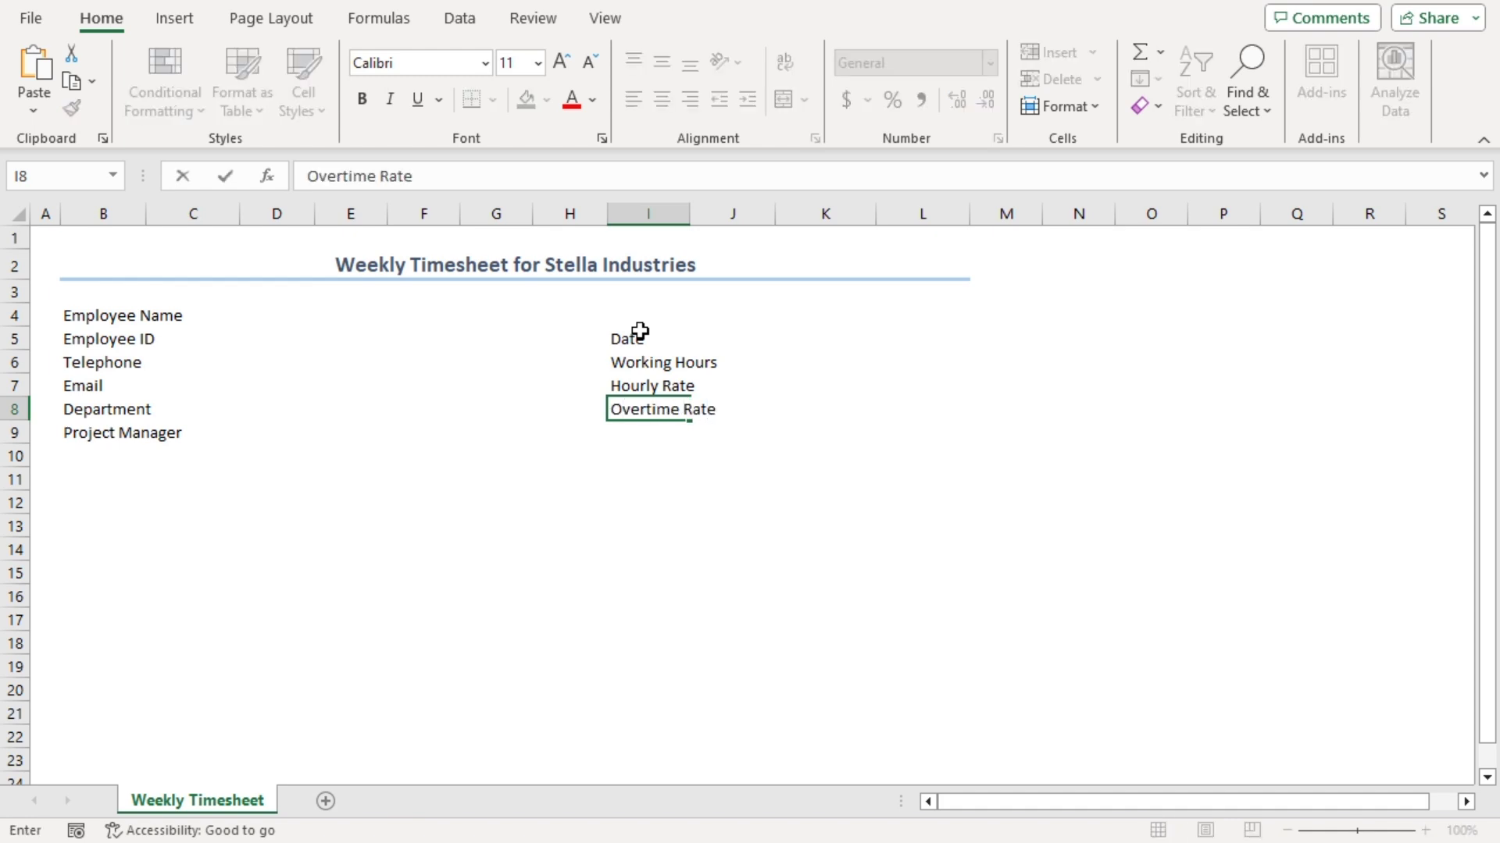
key(Return)
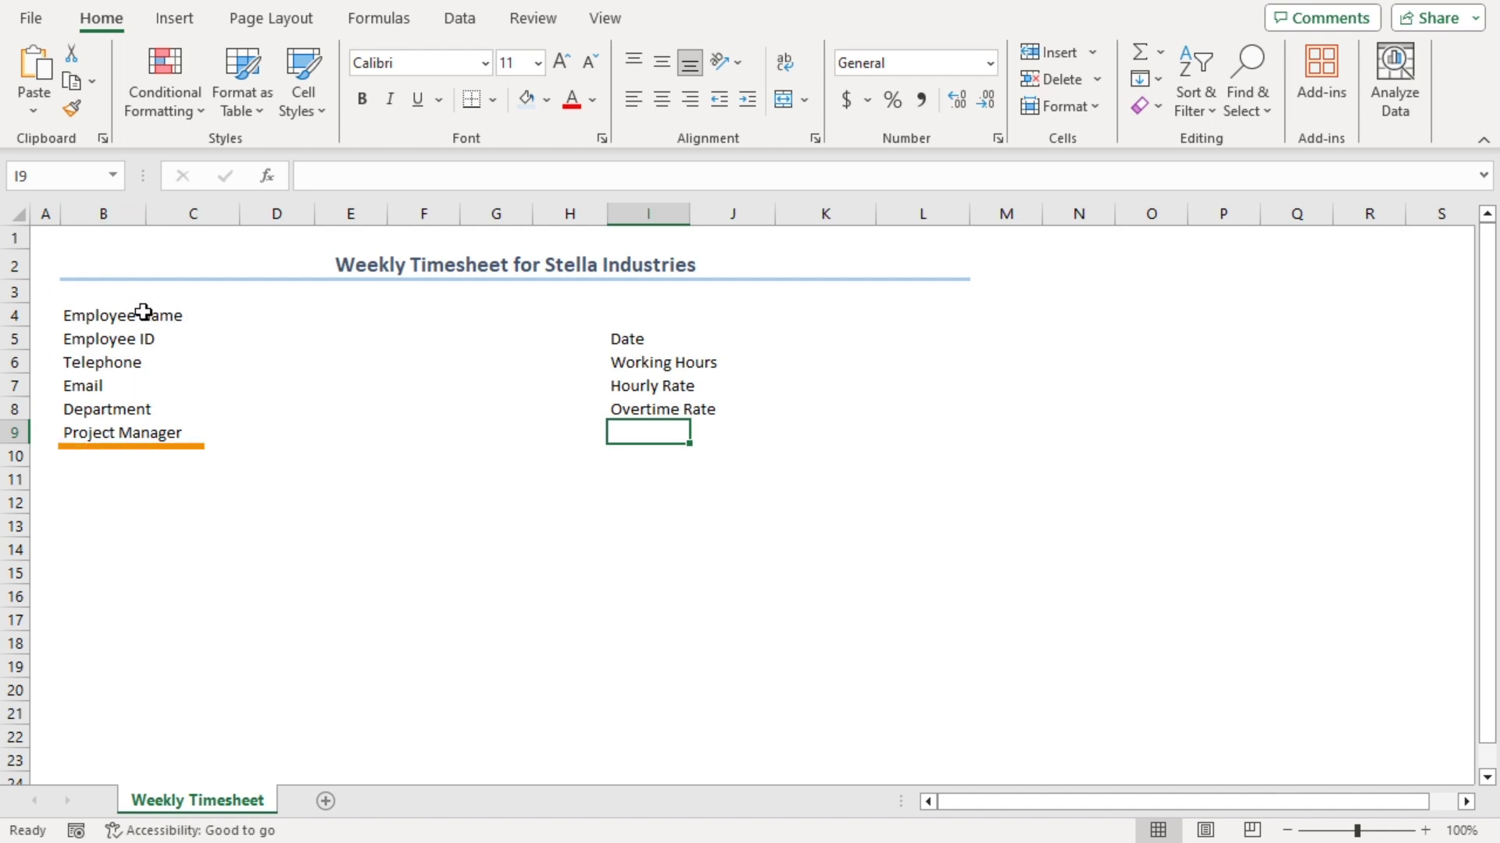
Merge each employee label across columns B:C for rows 4 through 9
drag(79, 319, 199, 339)
click(784, 100)
click(785, 104)
click(100, 364)
click(784, 100)
drag(100, 364, 174, 388)
click(784, 100)
mouse_move(70, 410)
mouse_down()
mouse_move(227, 409)
mouse_move(157, 435)
mouse_move(199, 434)
mouse_up()
click(785, 100)
click(784, 100)
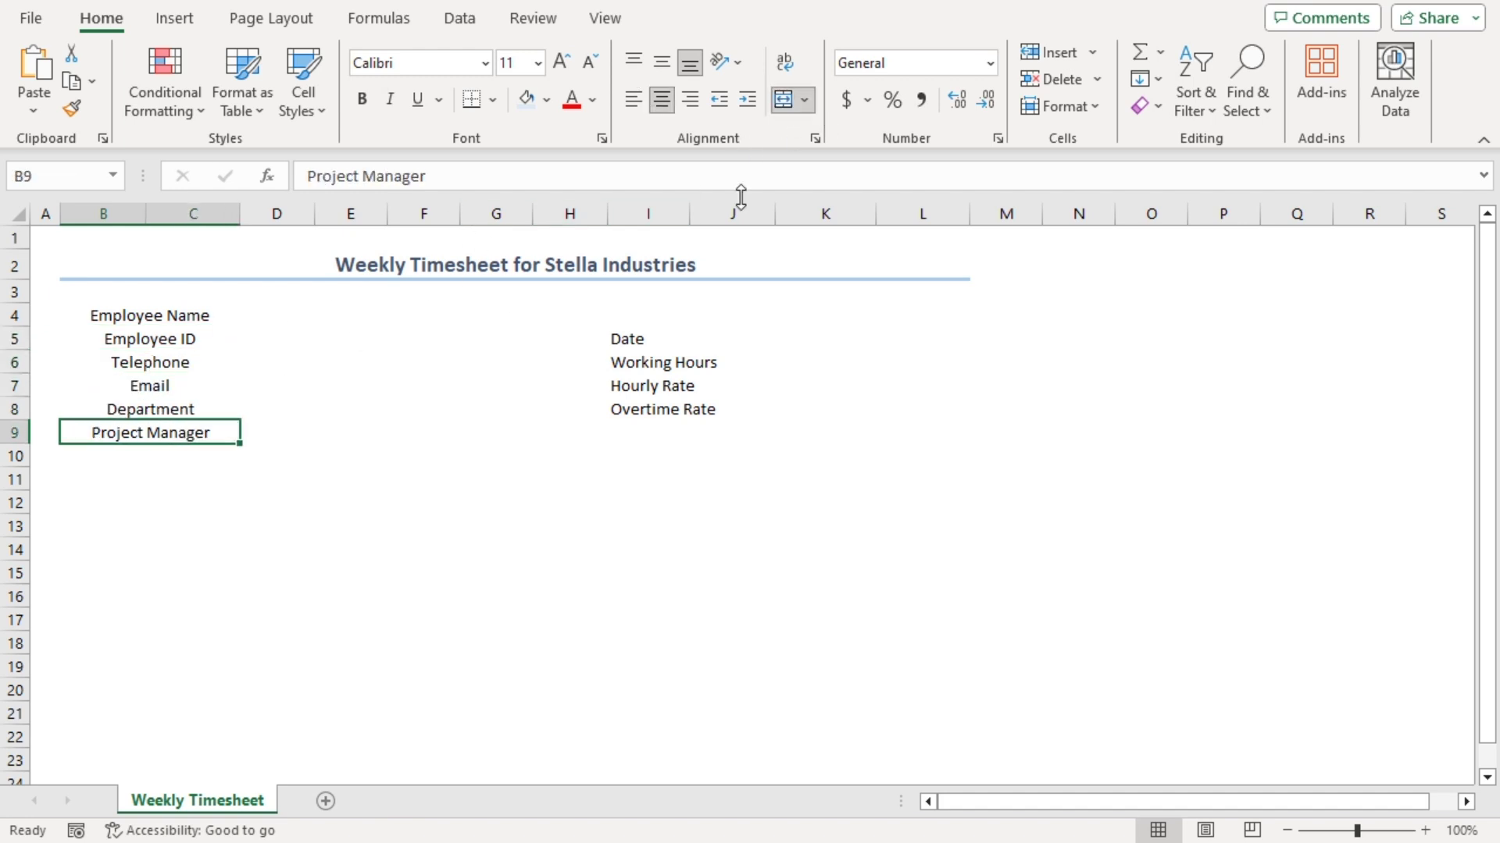
Merge each rate label across columns I:J for rows 5 through 8
drag(617, 339, 742, 388)
click(784, 100)
click(784, 100)
click(631, 389)
click(784, 100)
drag(625, 409, 743, 411)
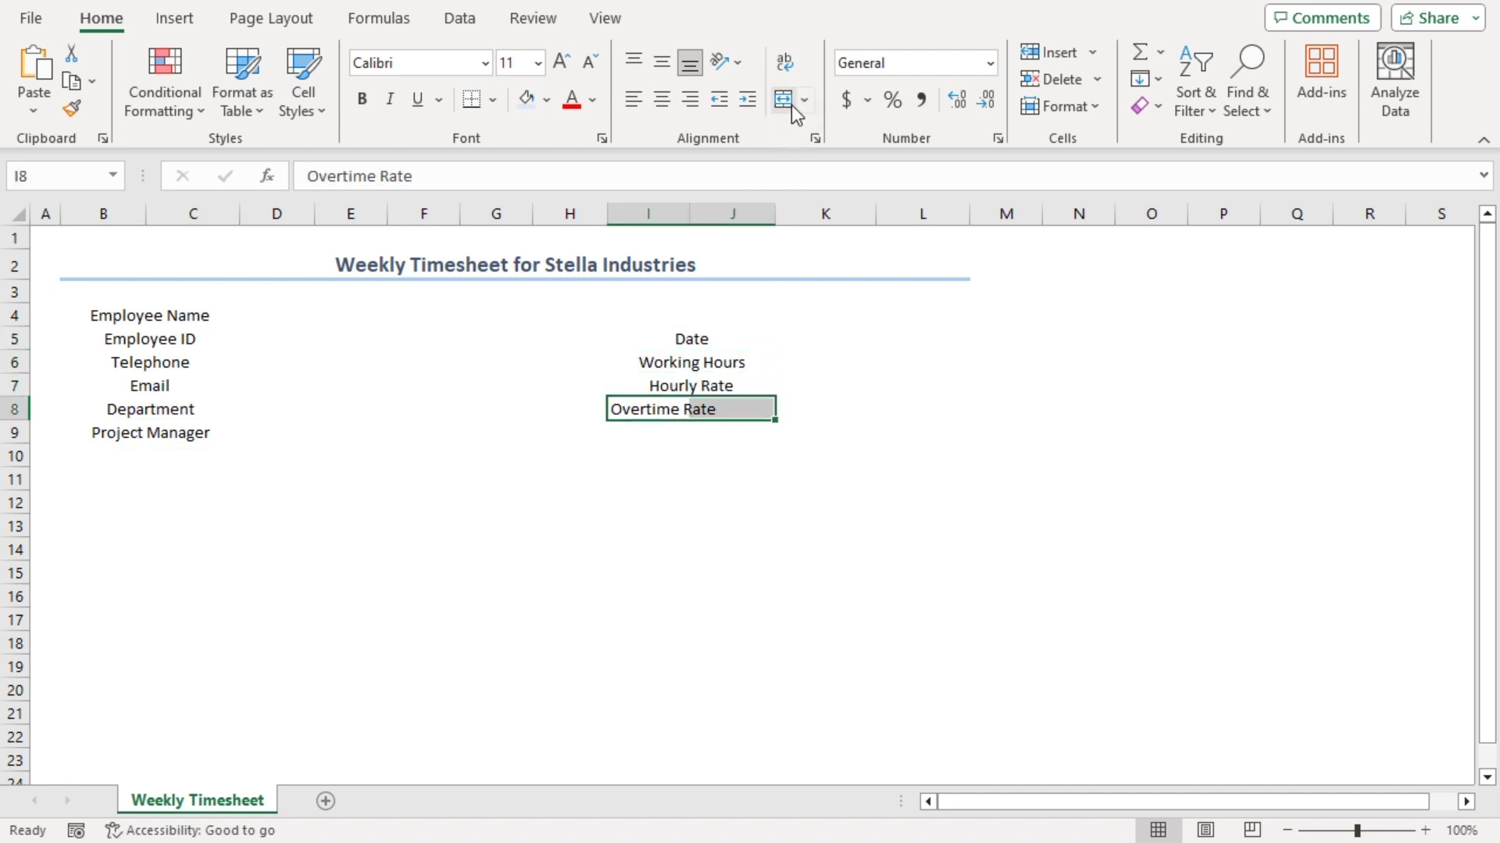
click(784, 100)
Make both label blocks left-aligned, bold, 12 pt and shaded light blue
drag(160, 317, 137, 428)
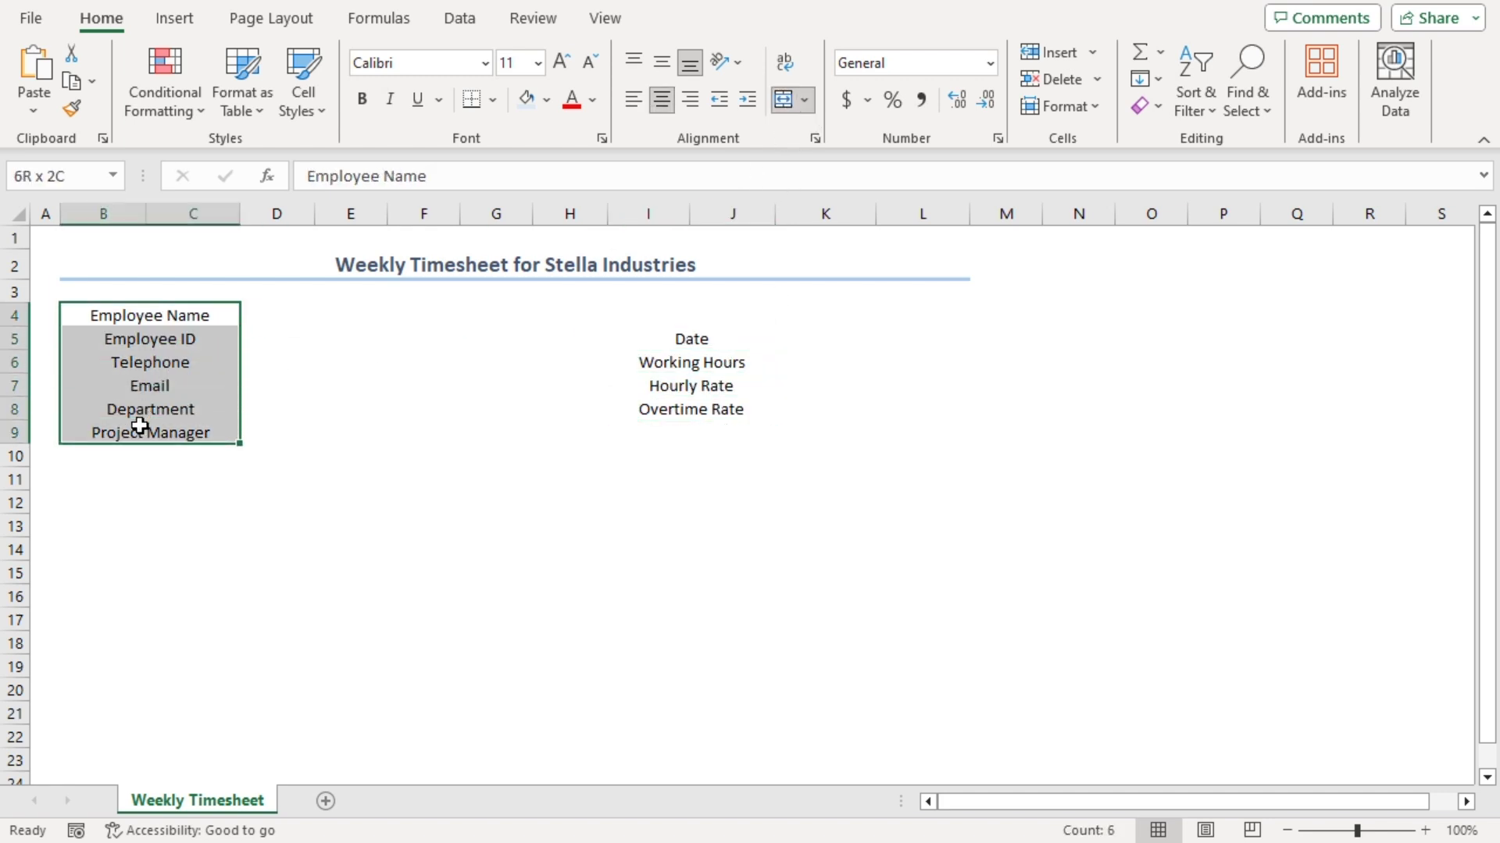
drag(691, 339, 691, 410)
click(633, 100)
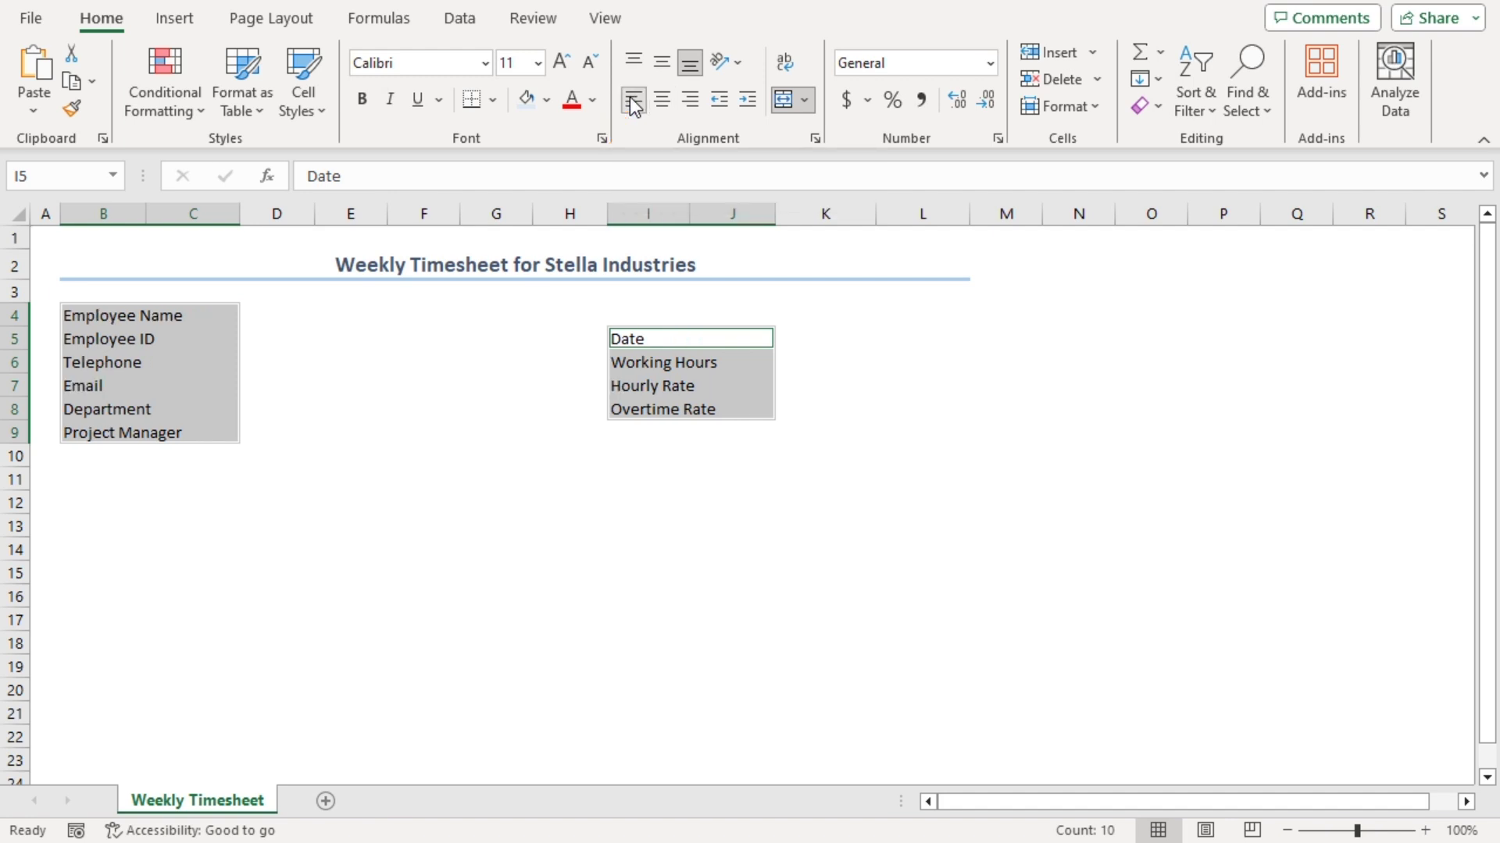
click(363, 105)
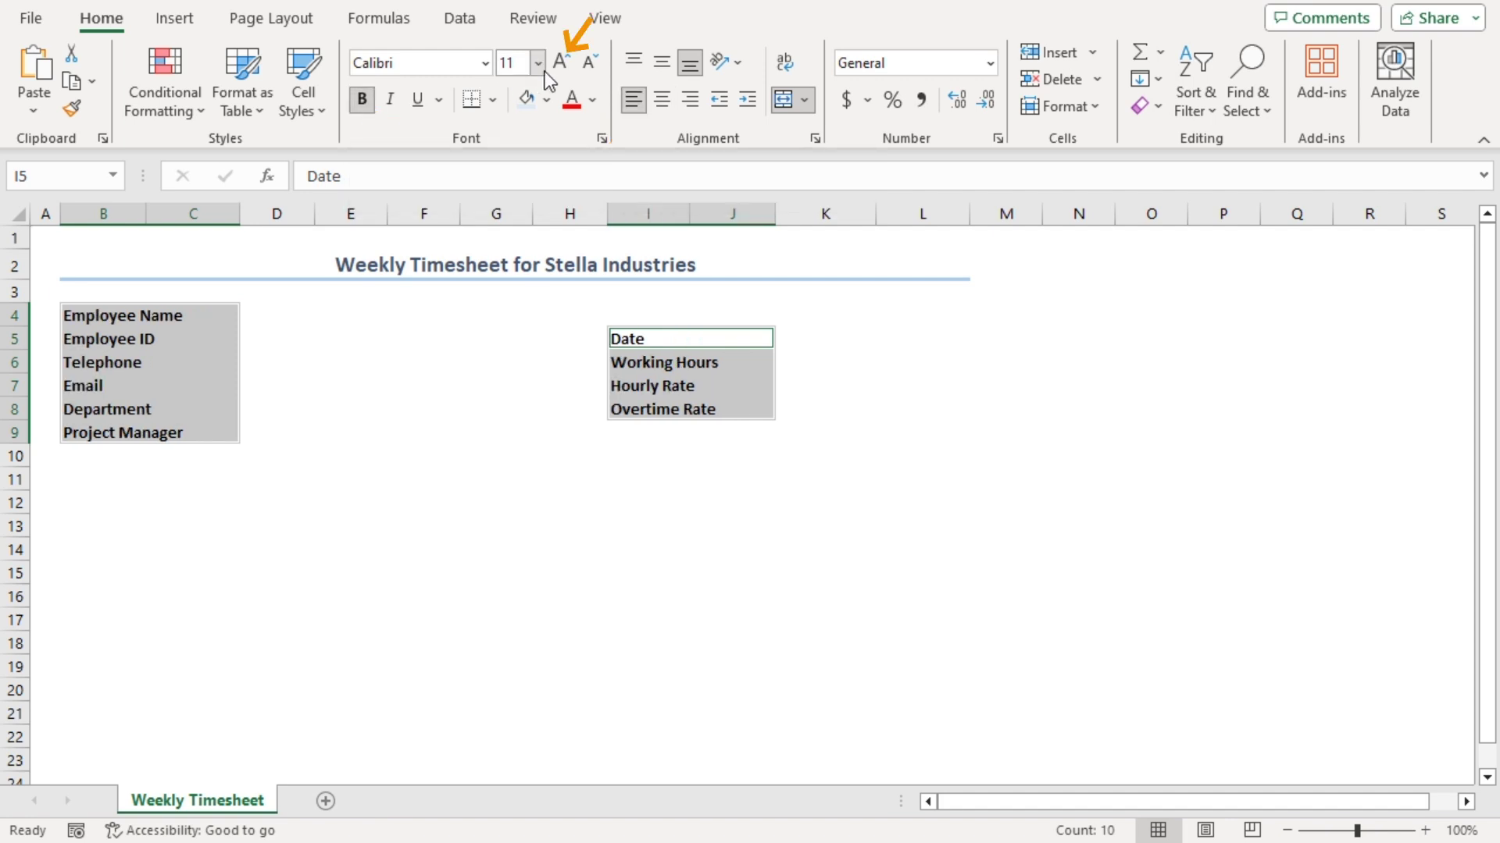
click(560, 64)
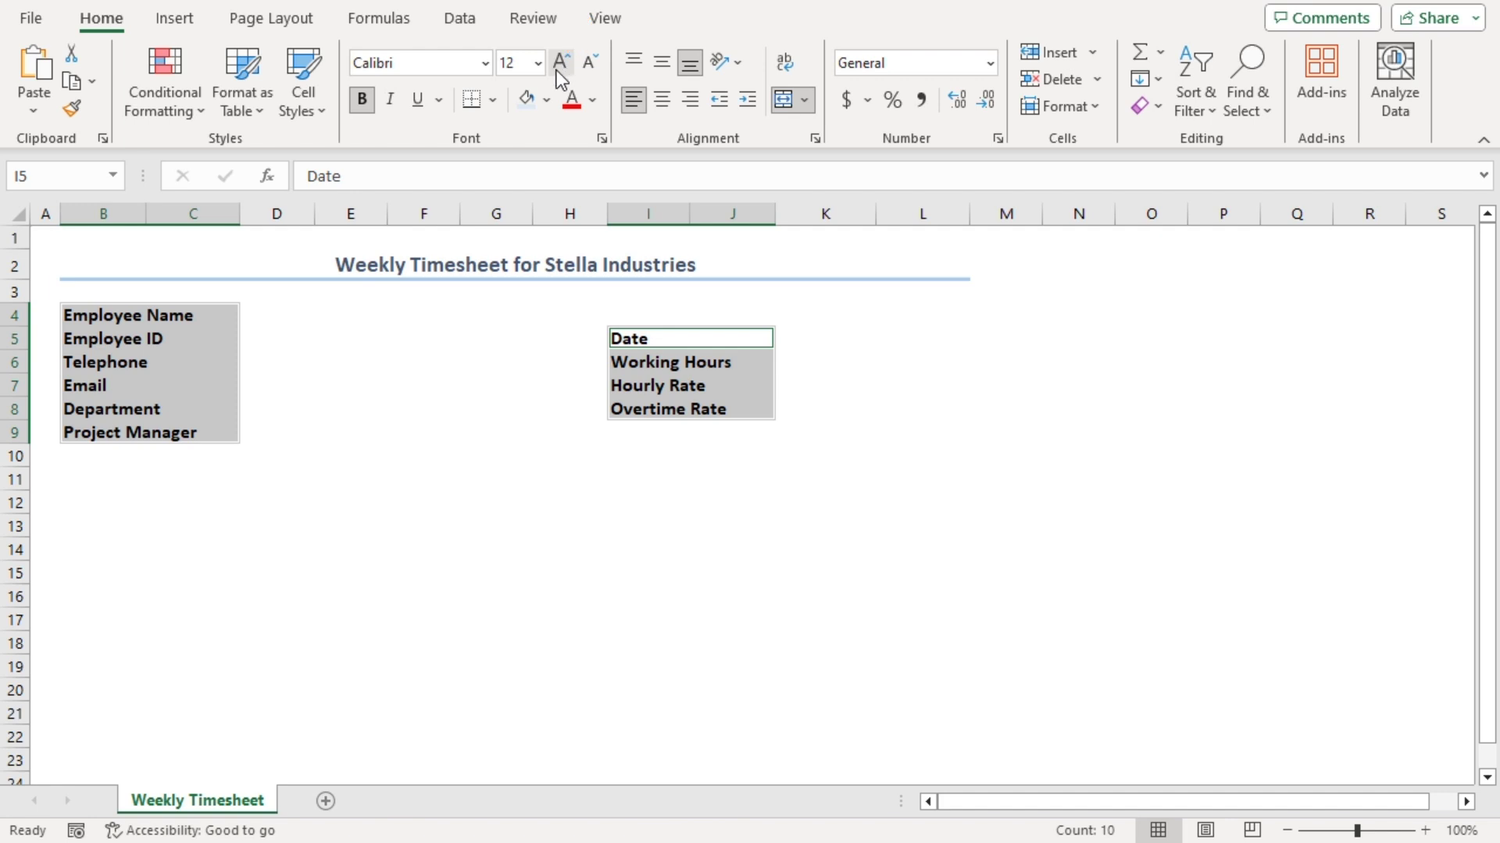
click(523, 101)
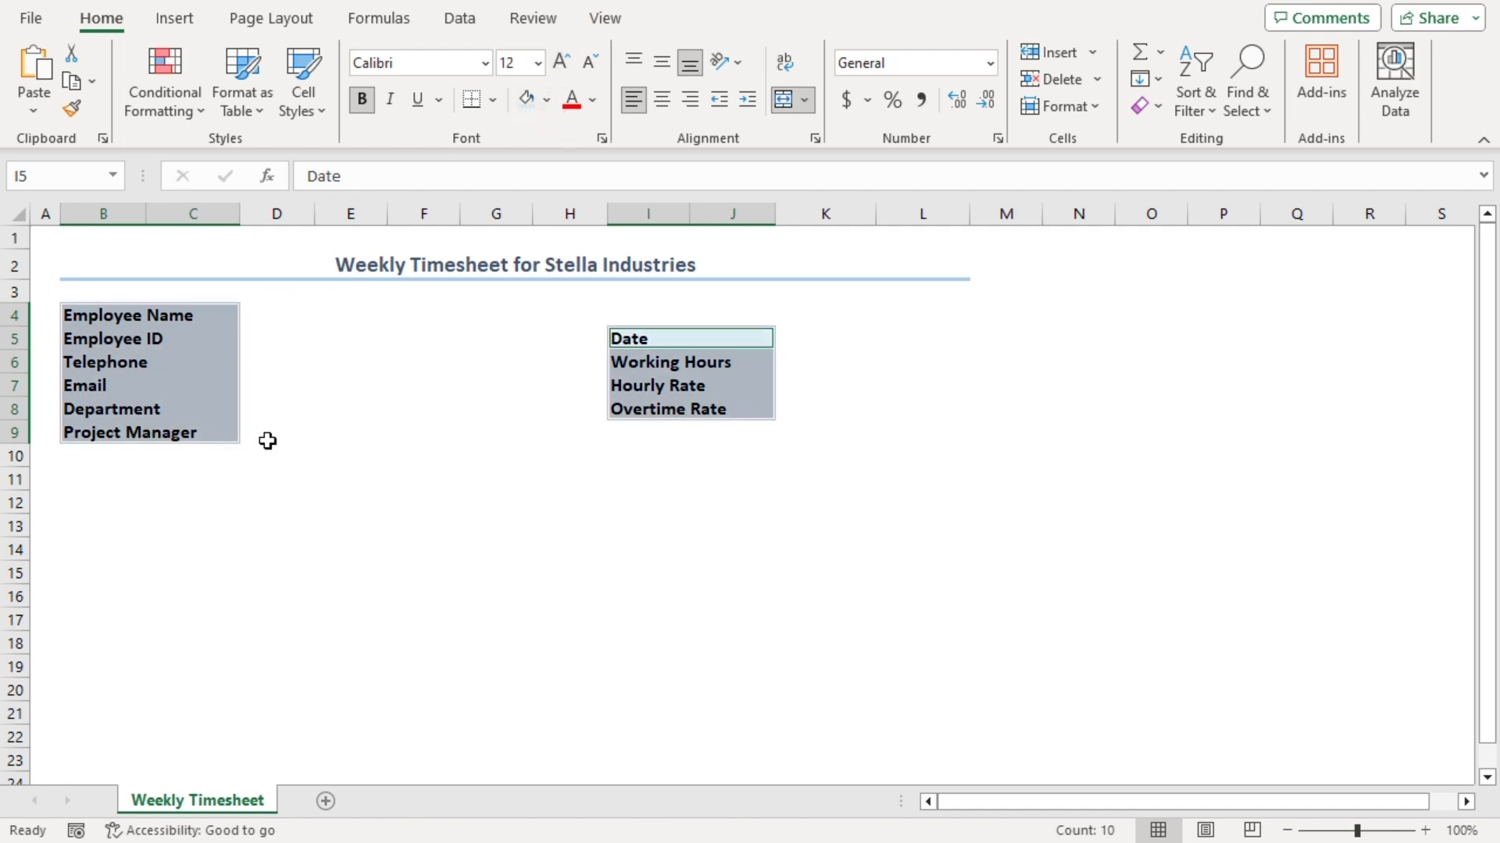
drag(259, 316, 351, 339)
Merge the value cell pairs D4:E4 through D9:E9
click(784, 99)
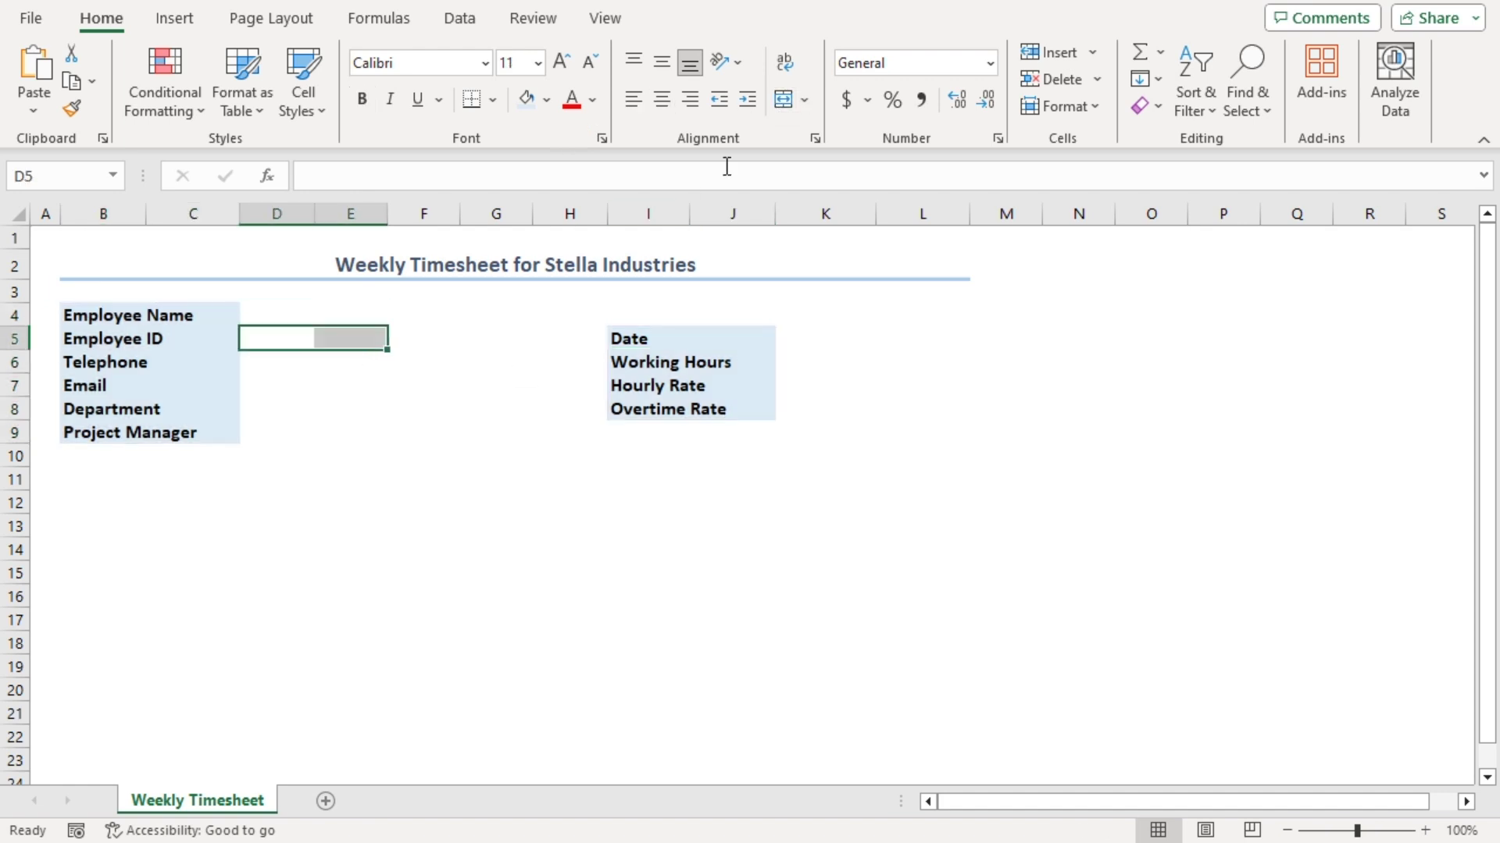
click(783, 99)
key(F4)
drag(248, 361, 351, 384)
click(783, 99)
drag(257, 408, 351, 432)
click(783, 99)
click(783, 99)
Merge the rate value pairs K5:L5 through K8:L8
click(783, 99)
drag(804, 338, 921, 362)
click(784, 99)
drag(804, 385, 901, 389)
key(F4)
drag(804, 408, 921, 408)
key(F4)
Apply All Borders to the tables B4:E9 and I5:L8
drag(82, 313, 302, 432)
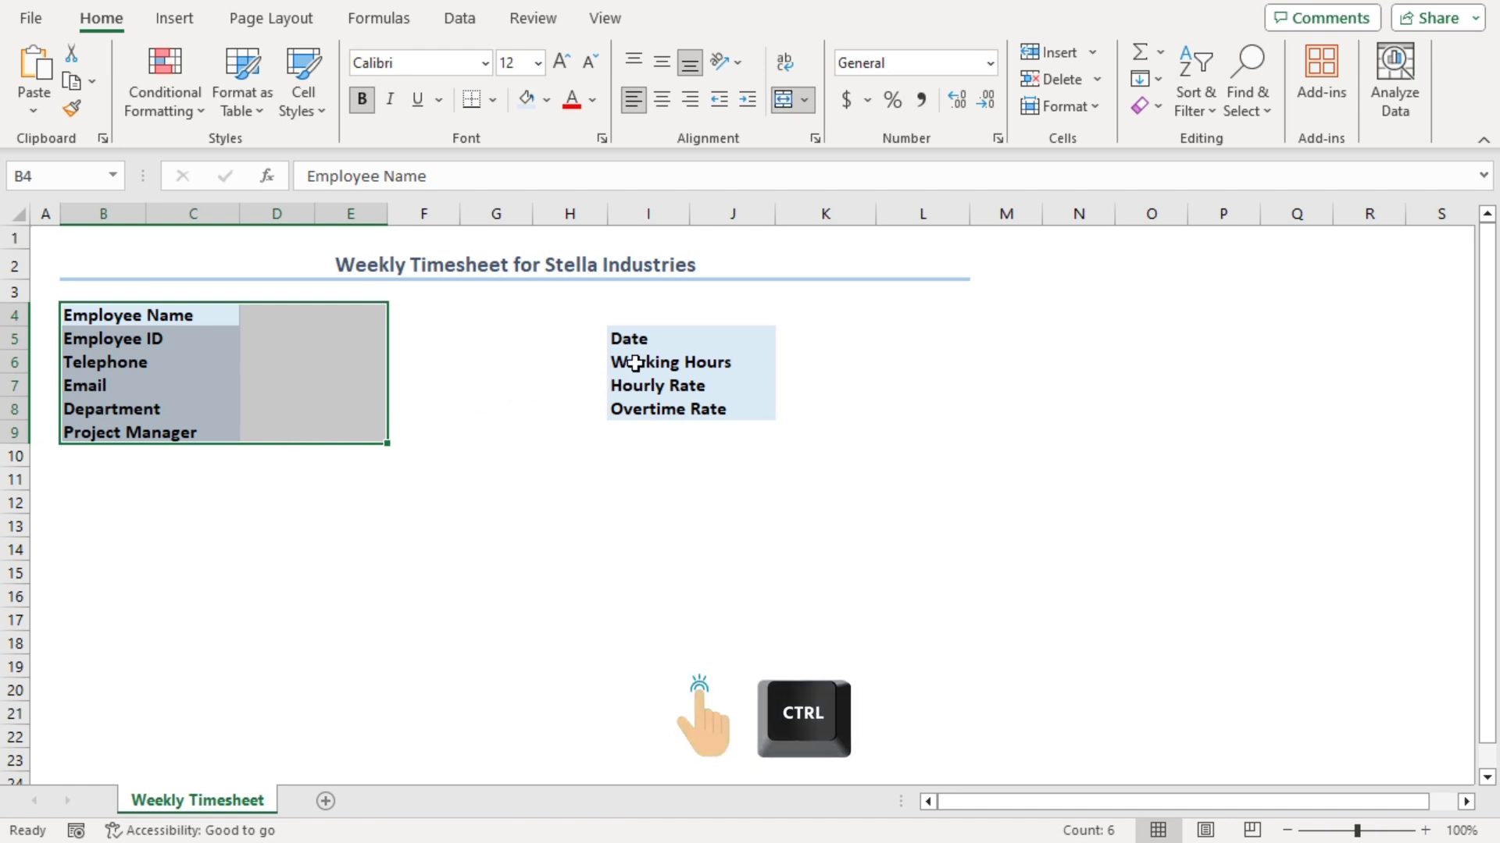
drag(626, 340, 948, 408)
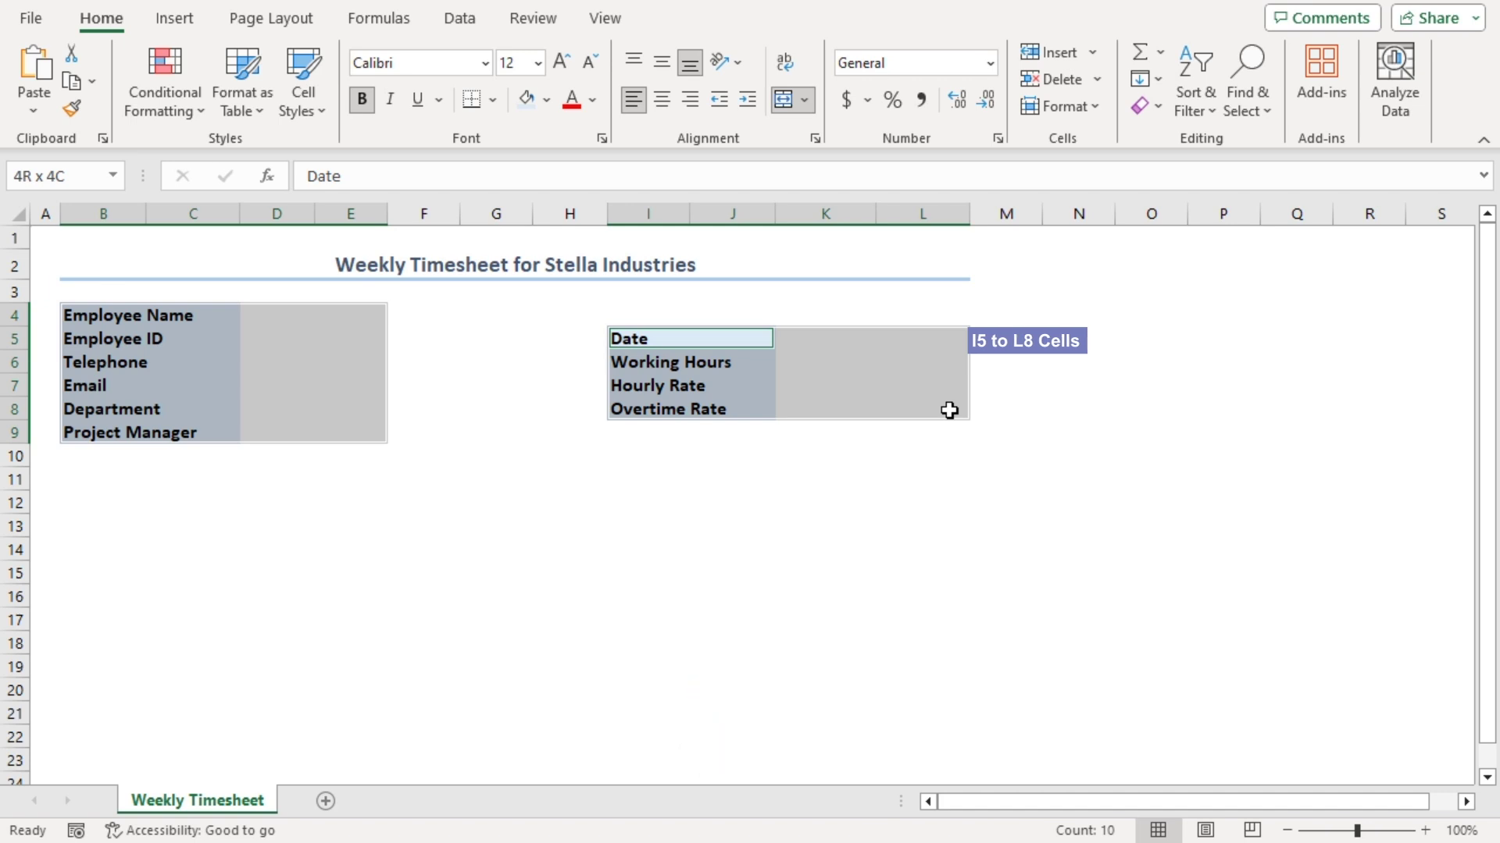
click(494, 100)
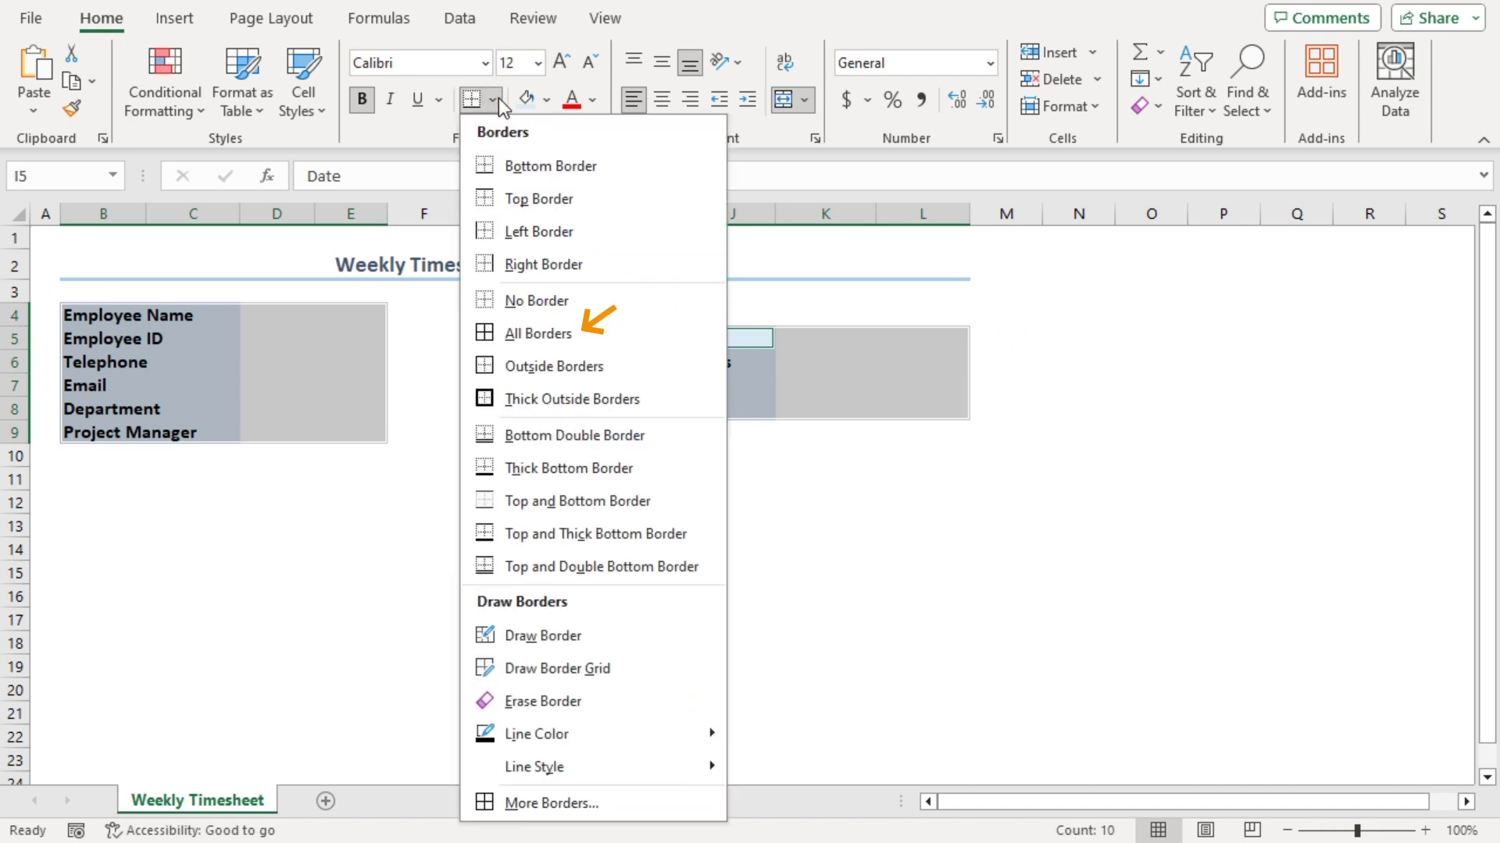
click(528, 328)
click(469, 435)
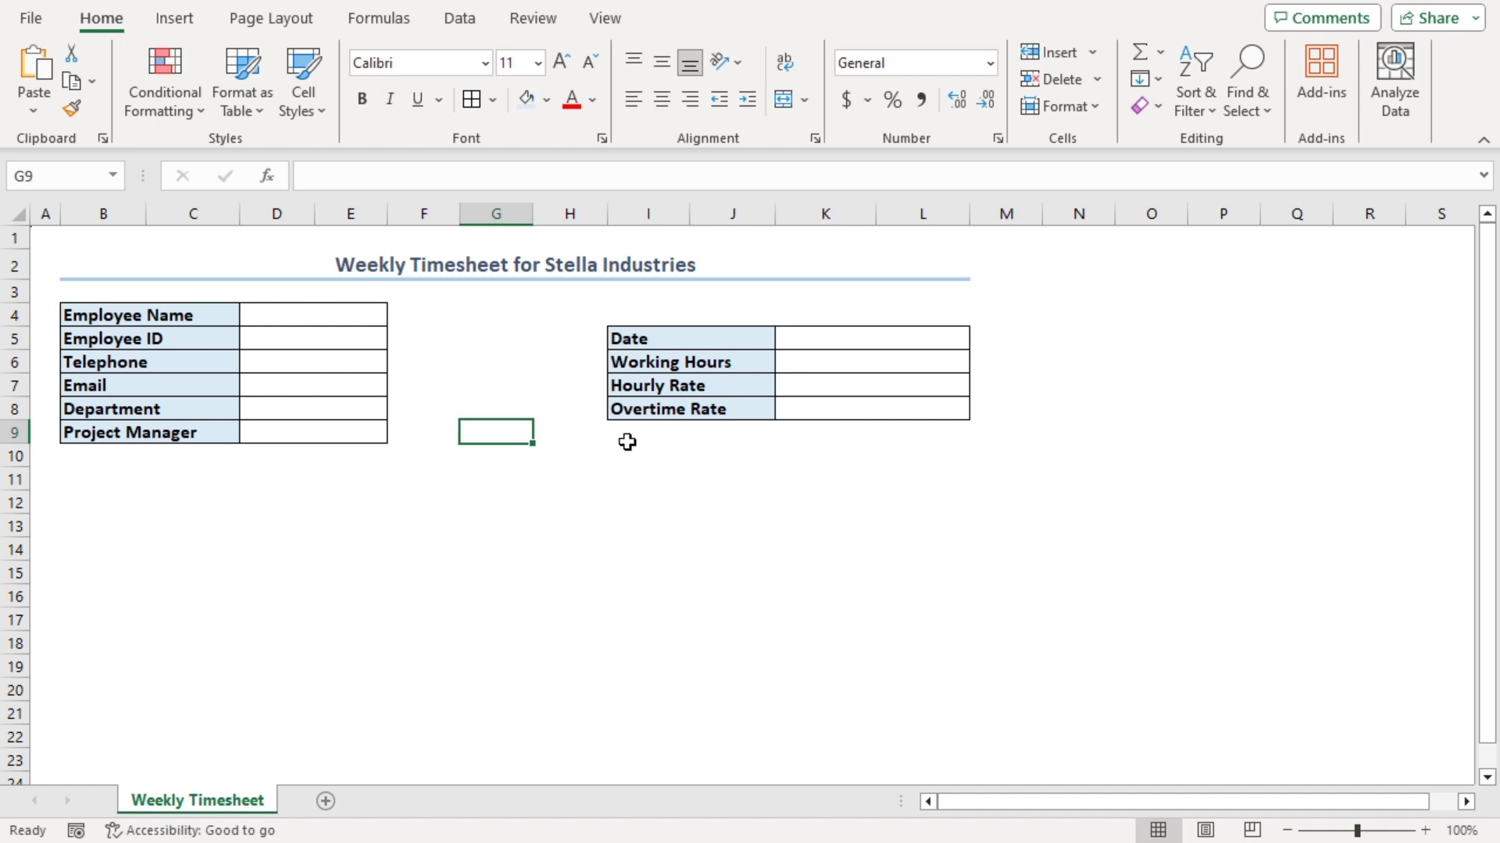
Enter the employee's name, employee ID and telephone number in D4:D6
click(277, 314)
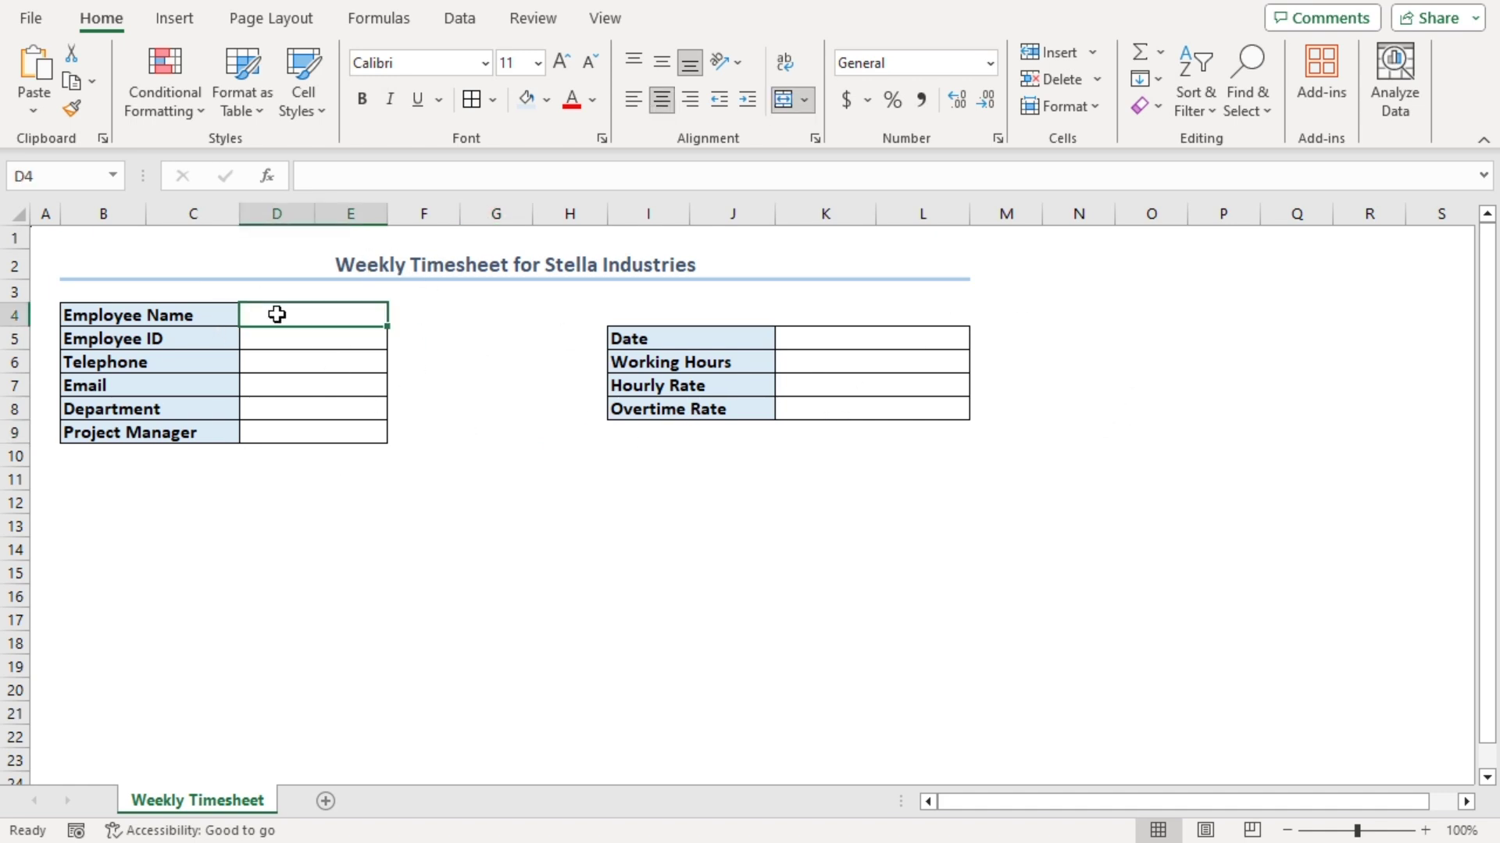
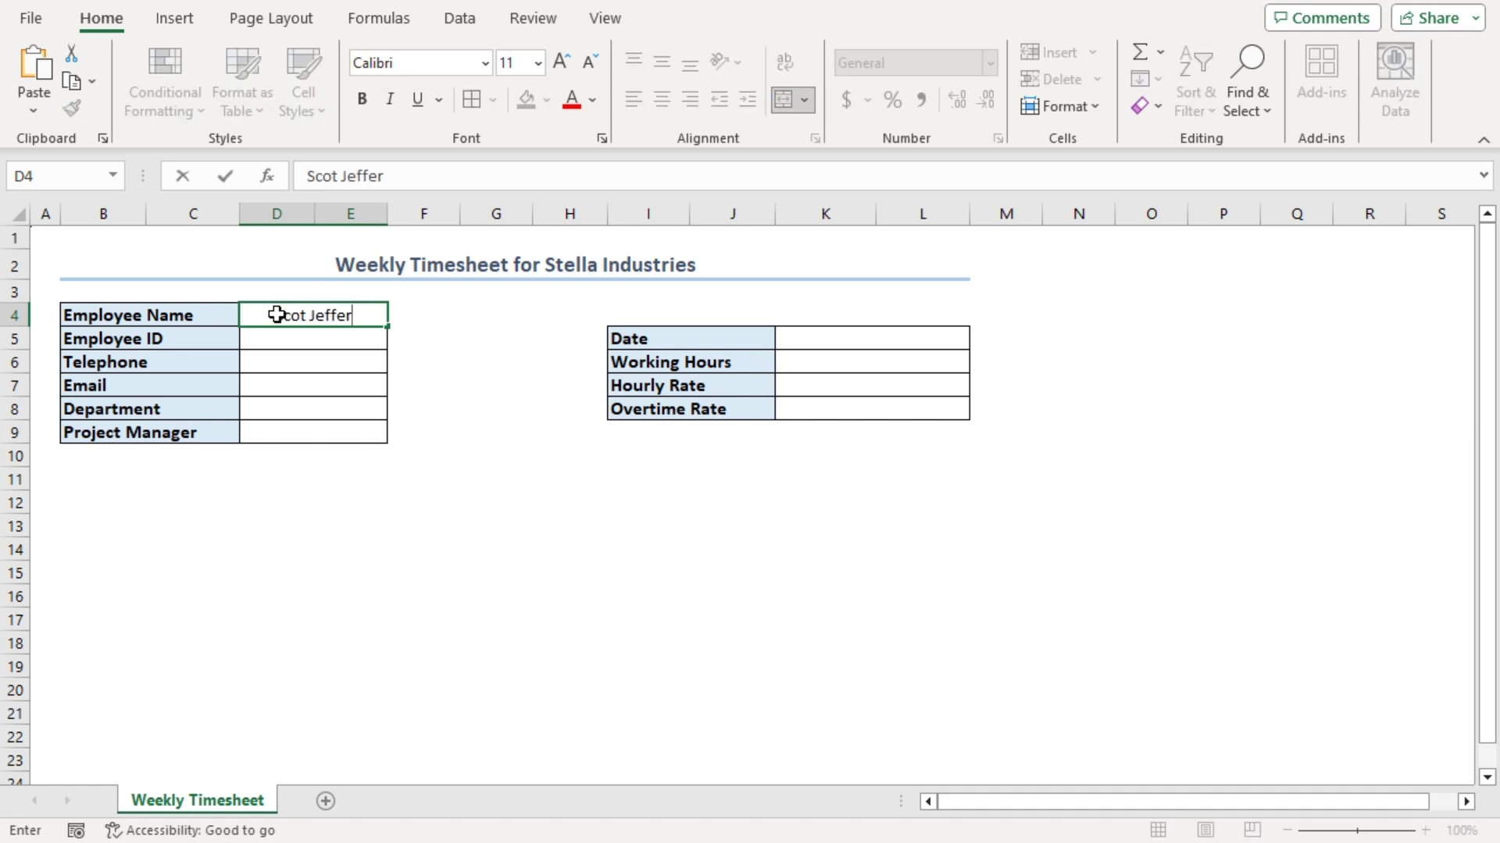
key(Return)
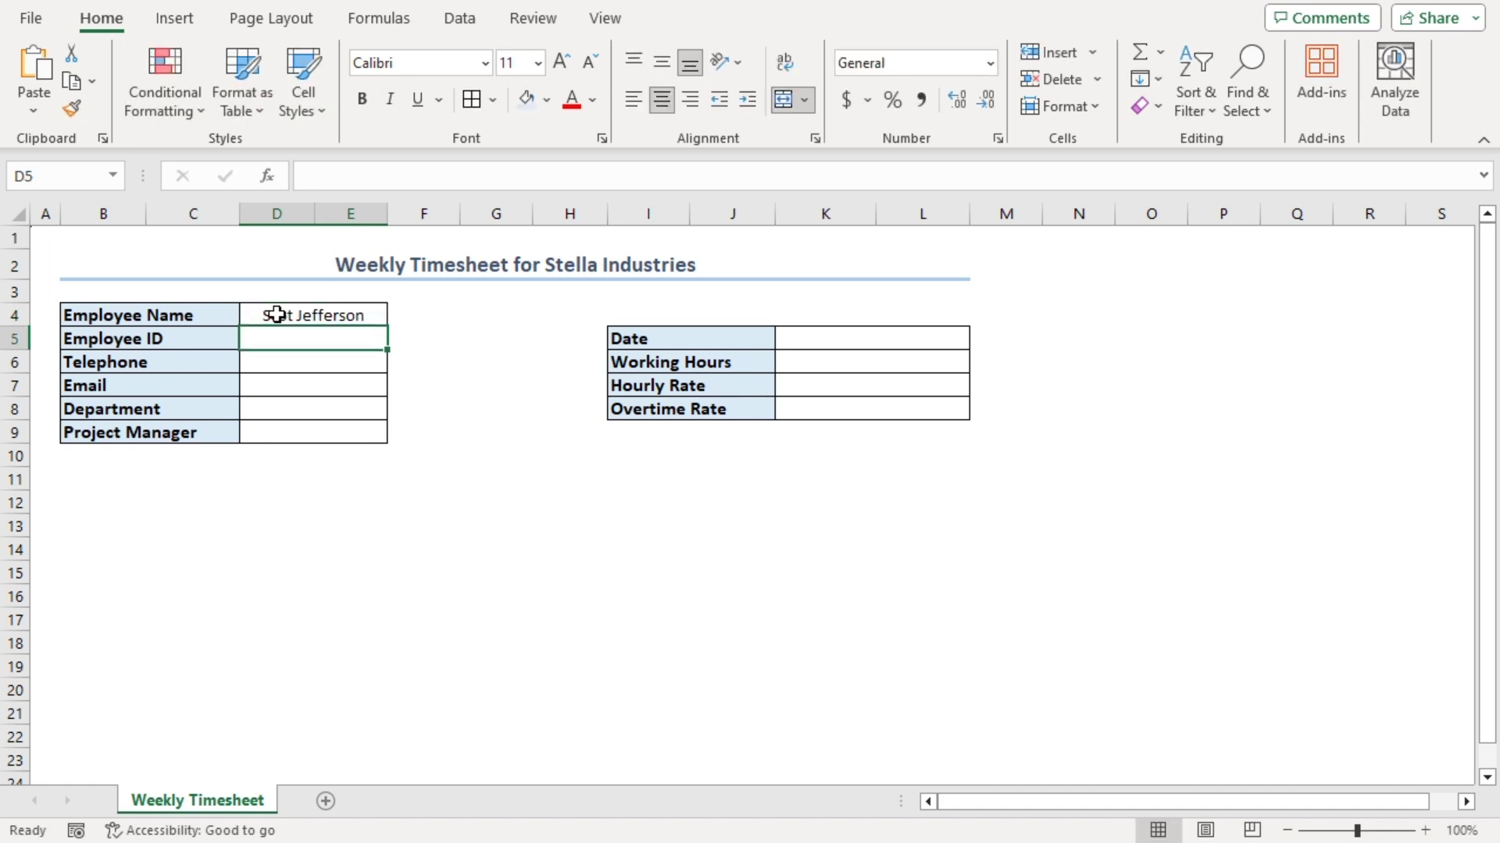
key(Return)
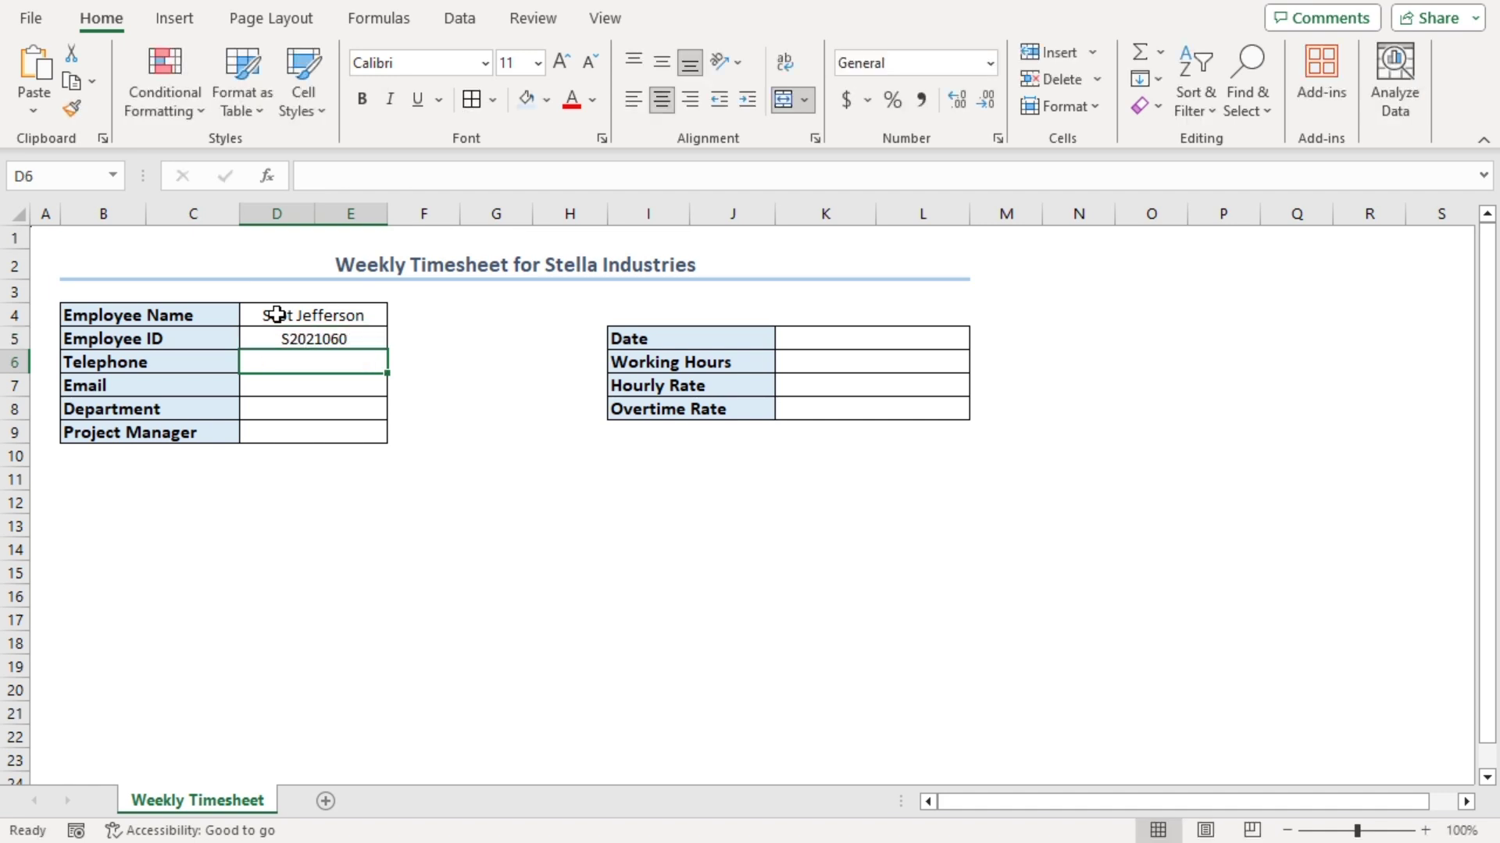
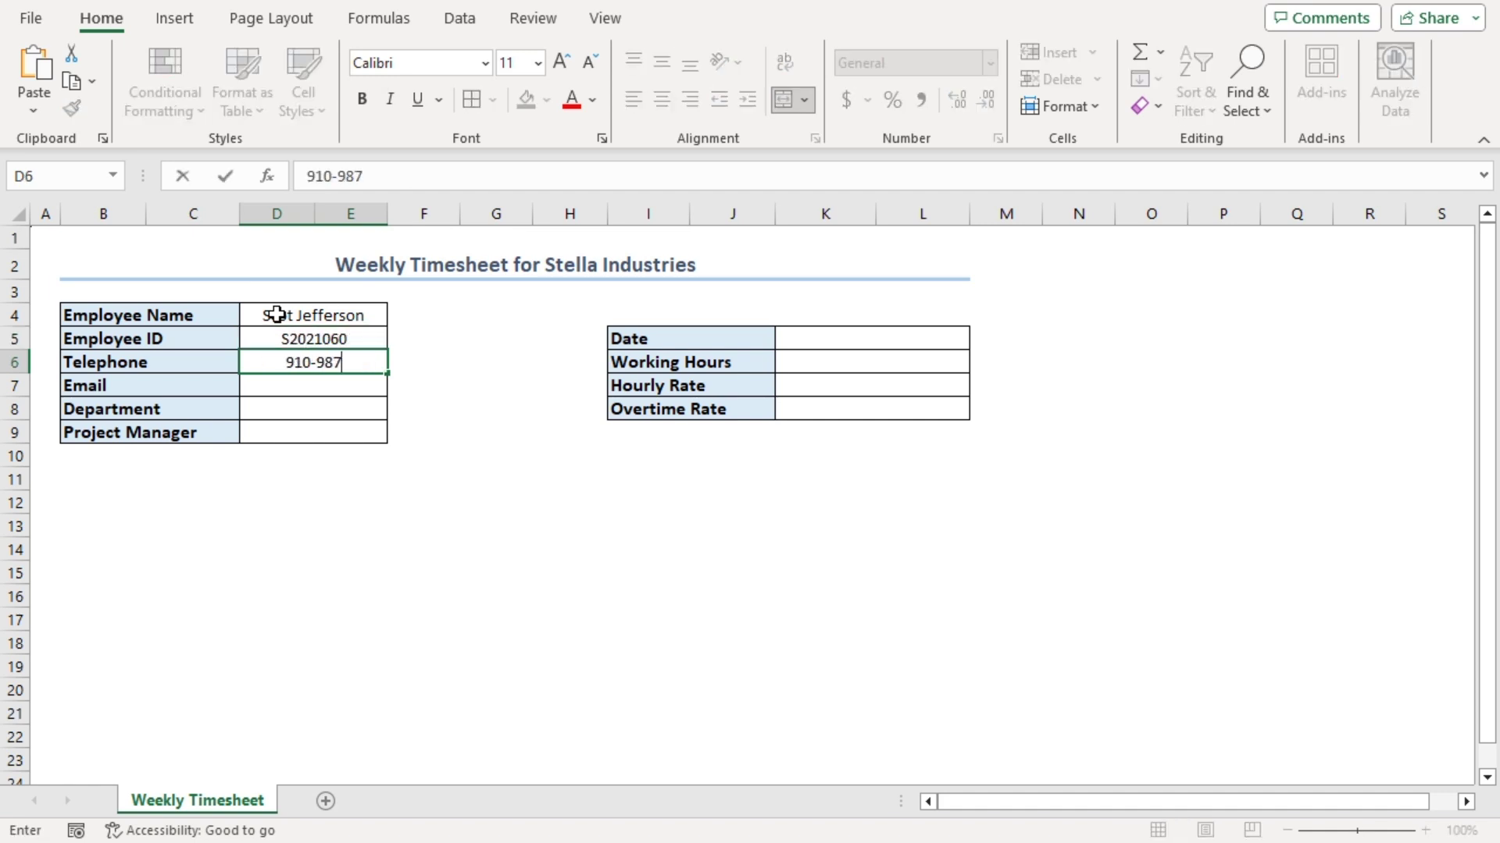
key(Return)
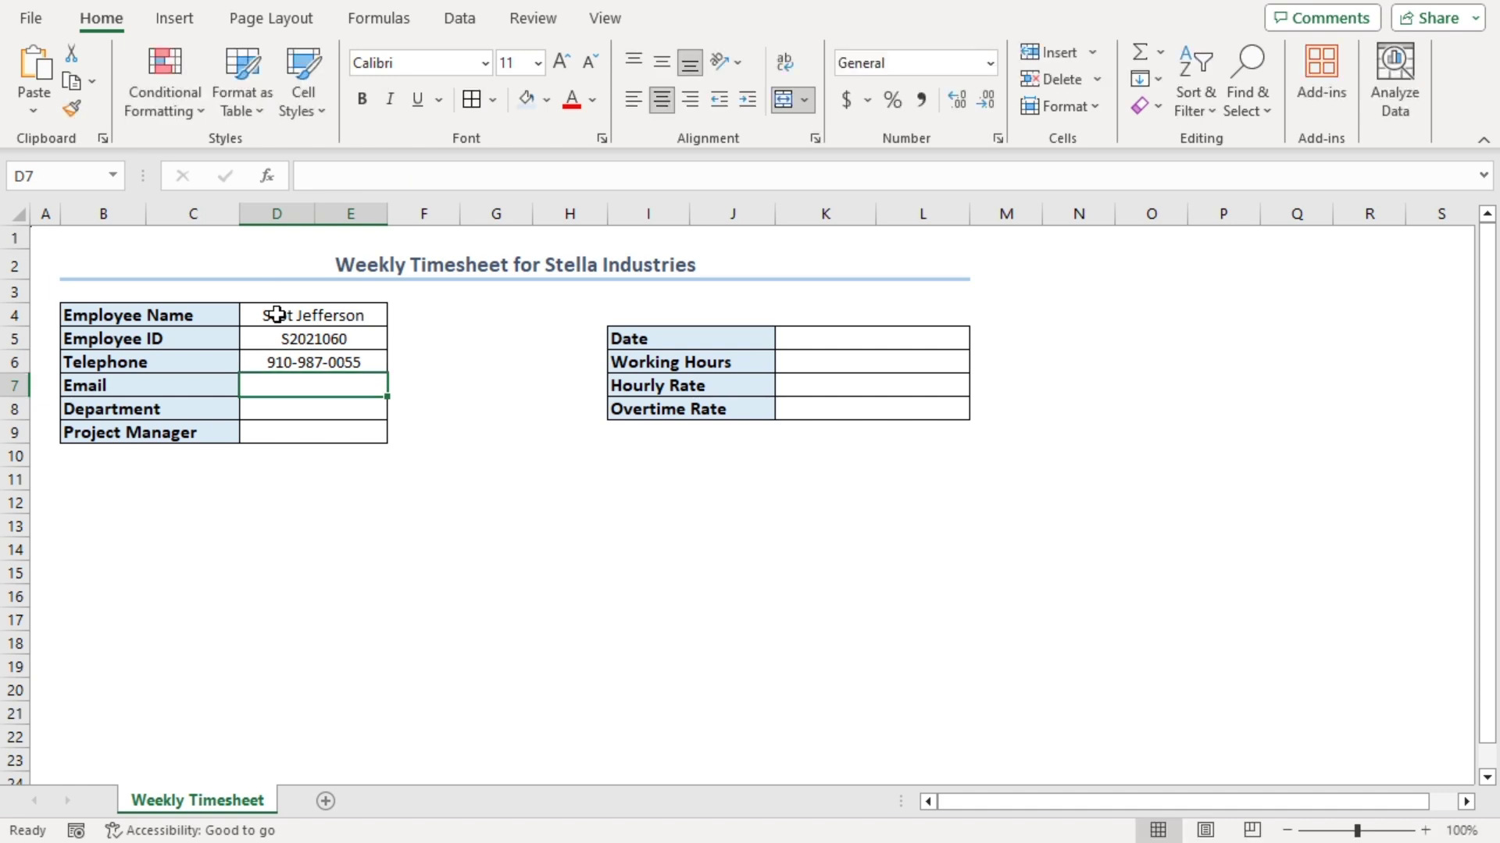
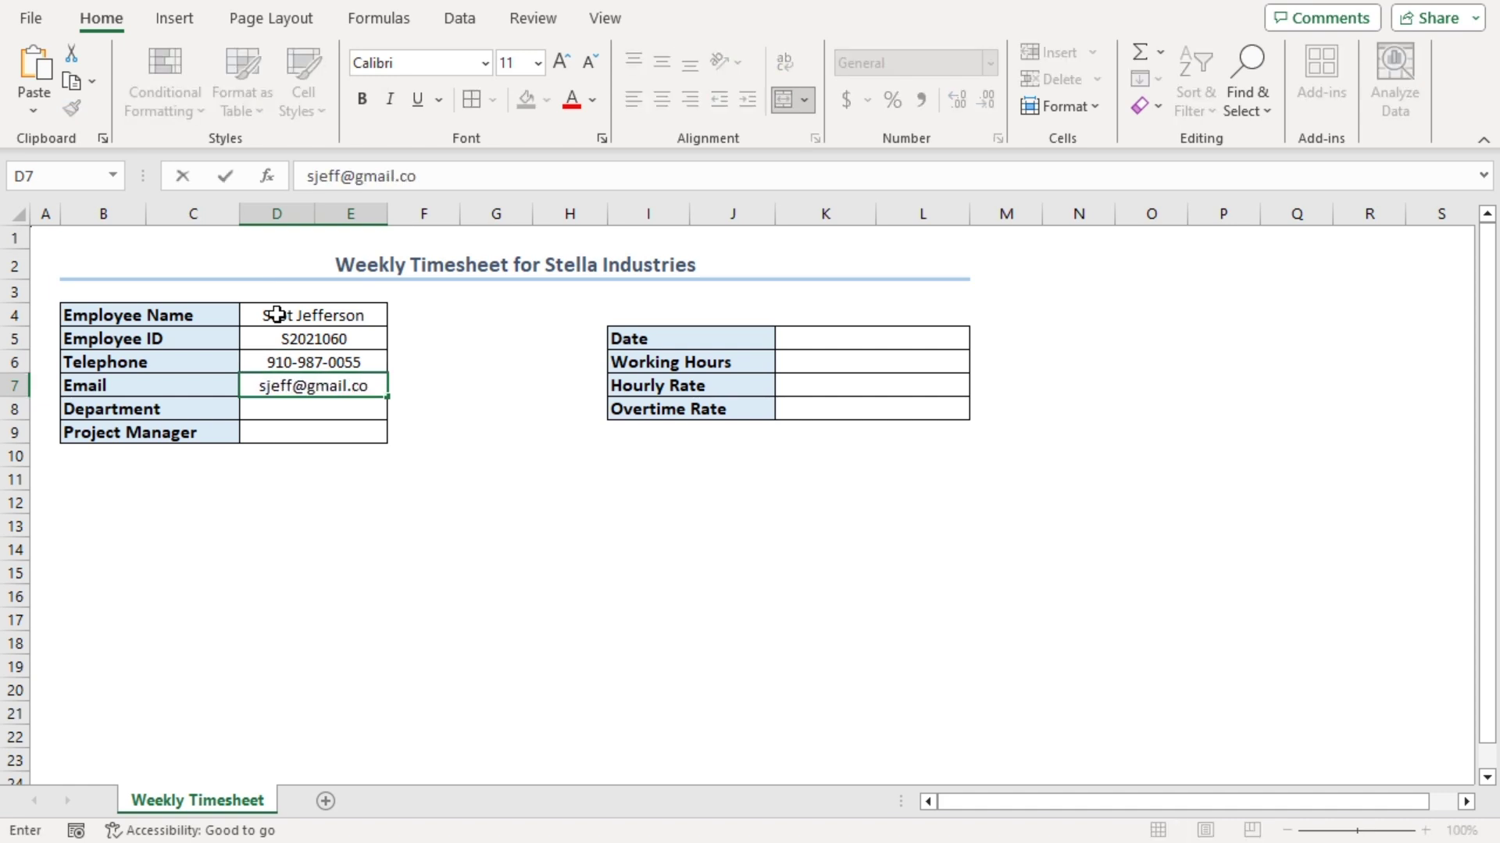
Enter the employee's e-mail, the department Sales and the project manager's name in D7:D9
key(Return)
text(Sales)
key(Return)
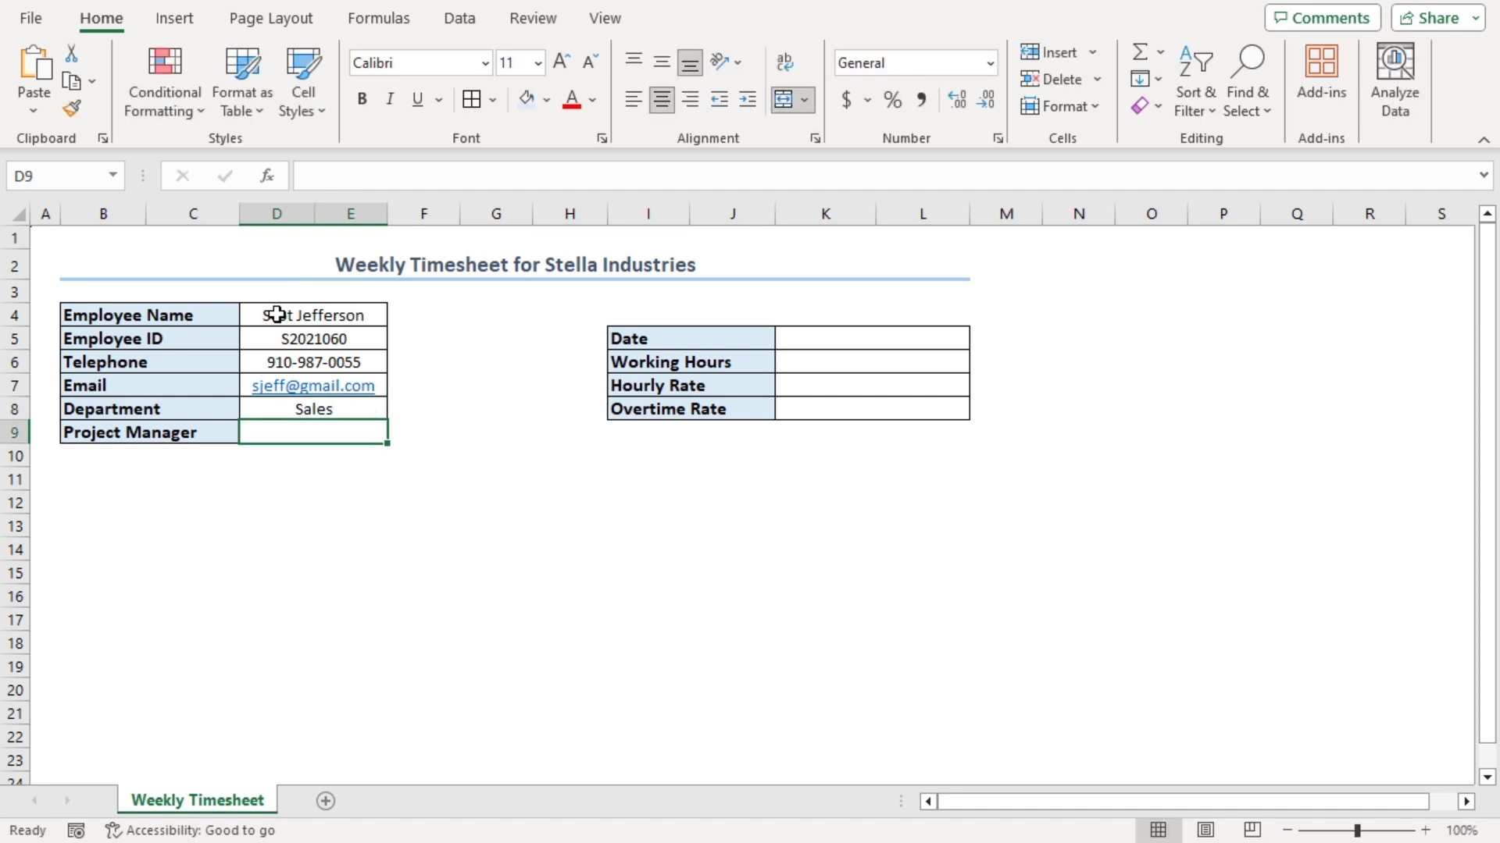
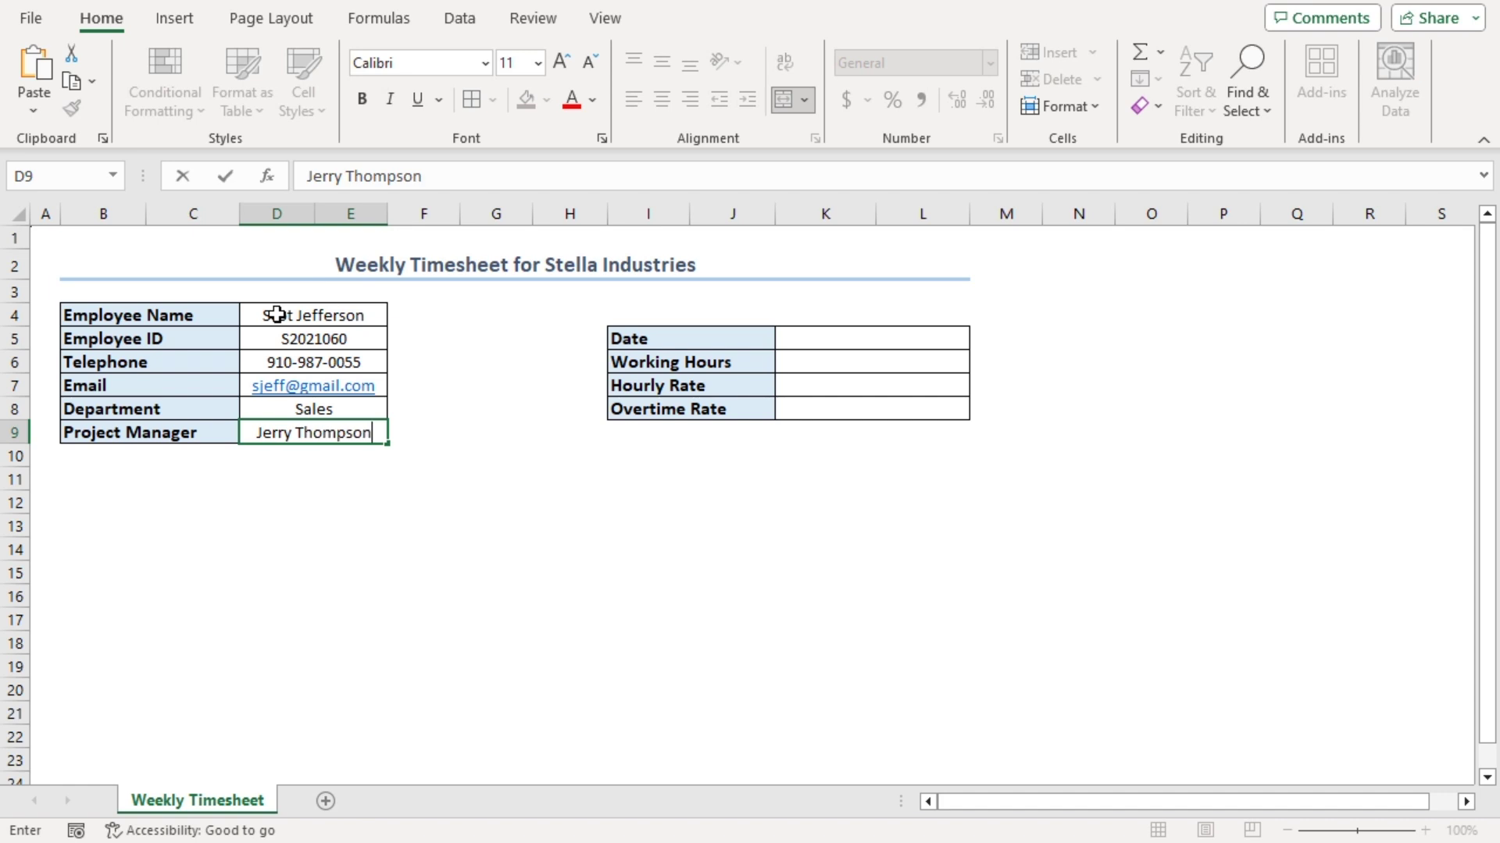
key(Tab)
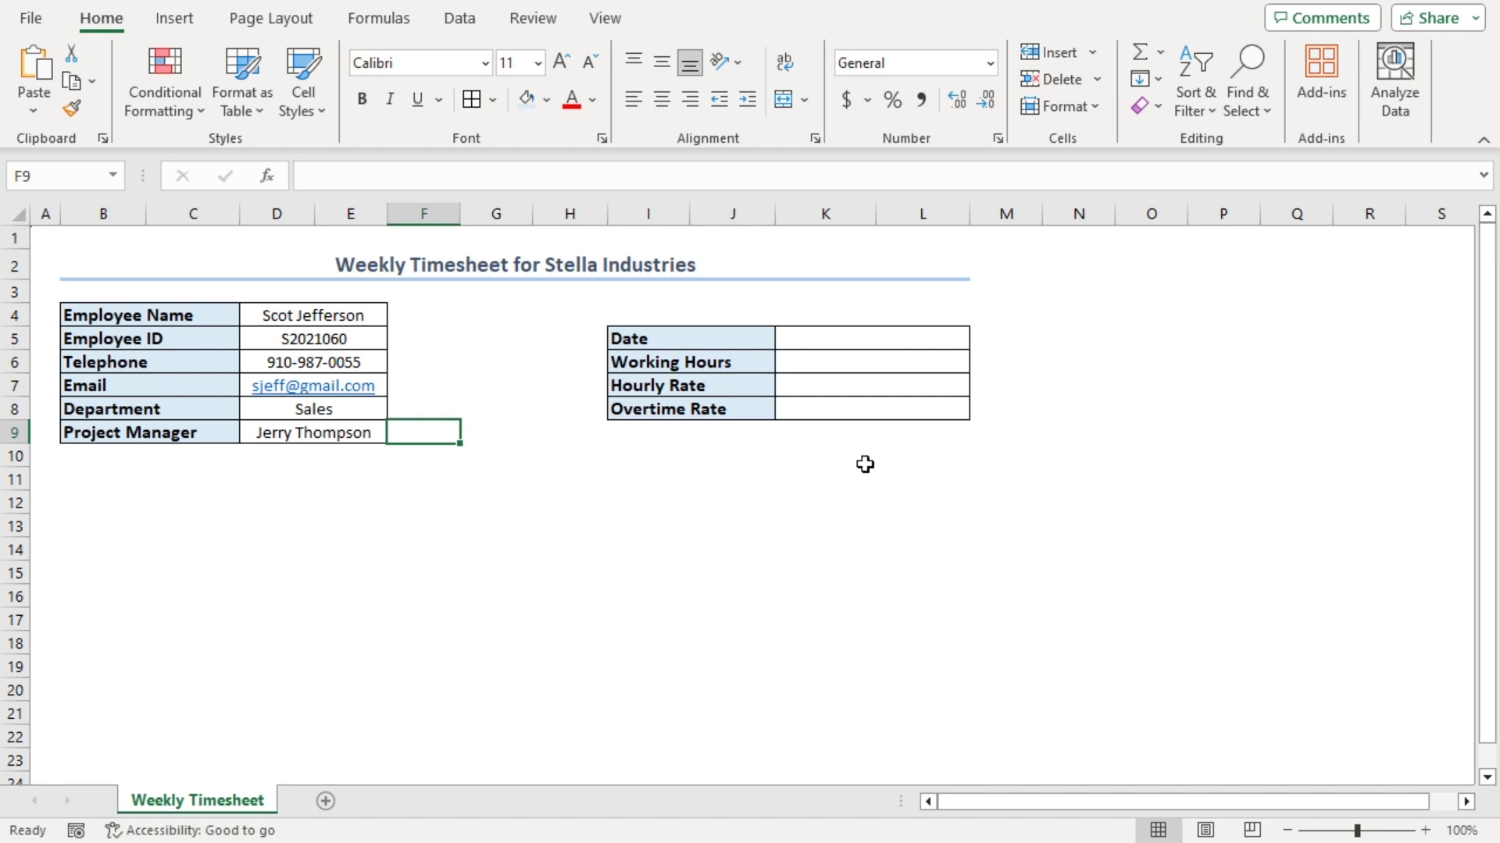
Enter 8/5/2023 in K5 and format it as a Long Date
click(806, 338)
text(8/5/2023)
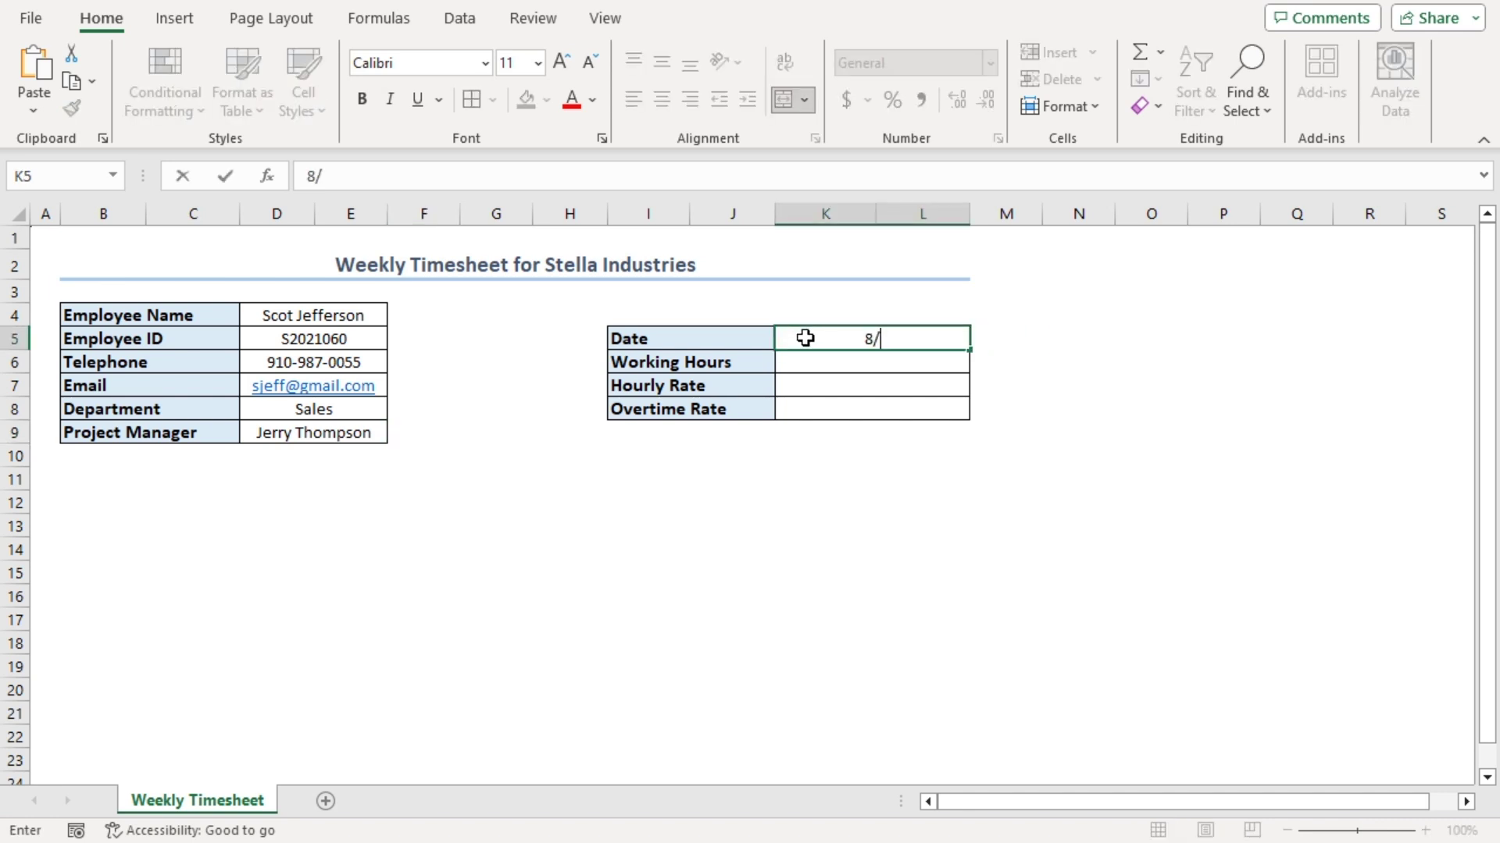
key(Return)
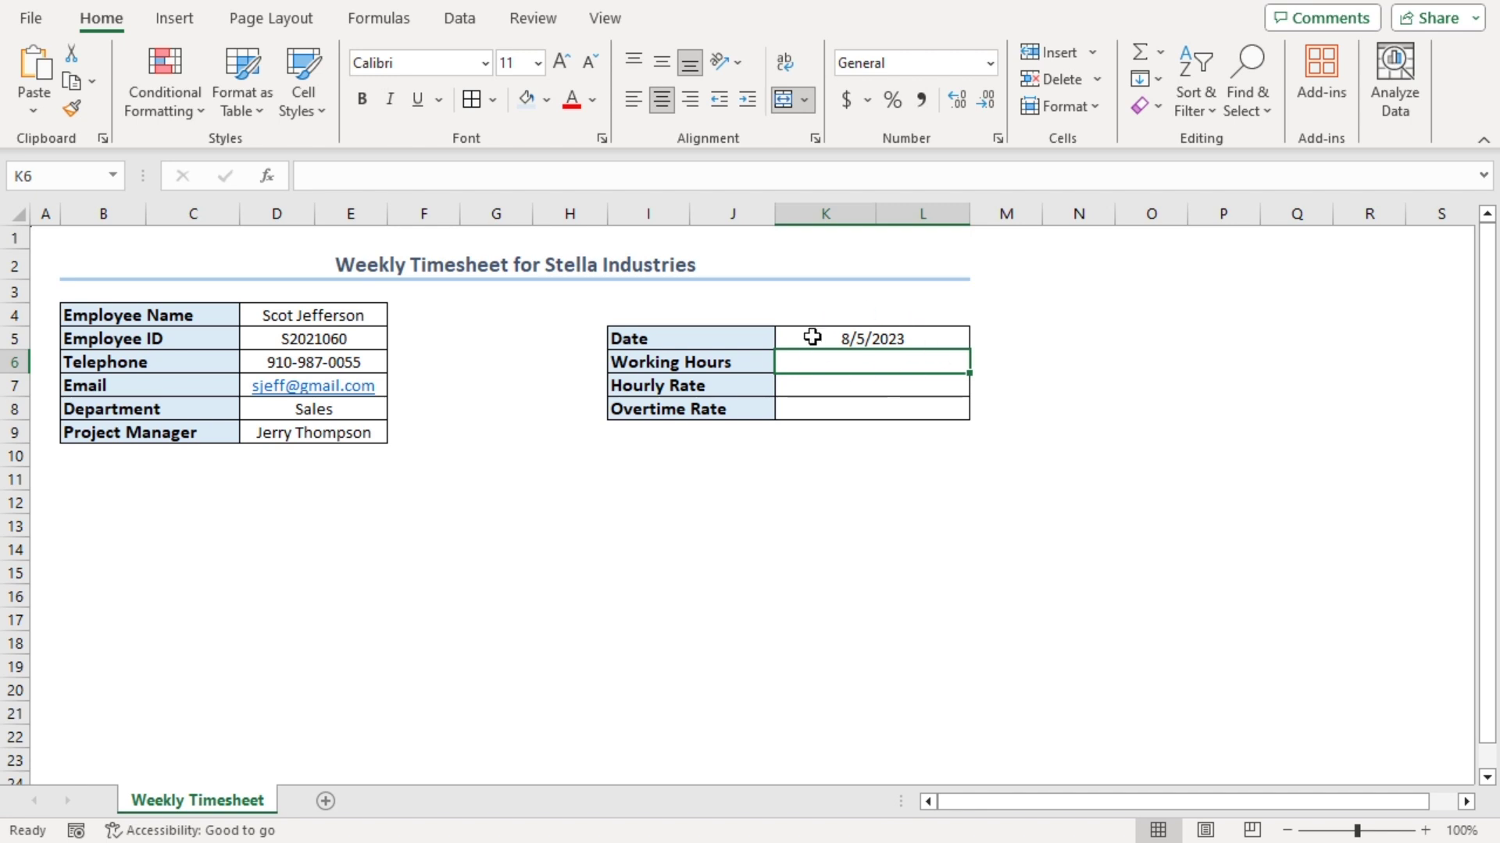
click(806, 343)
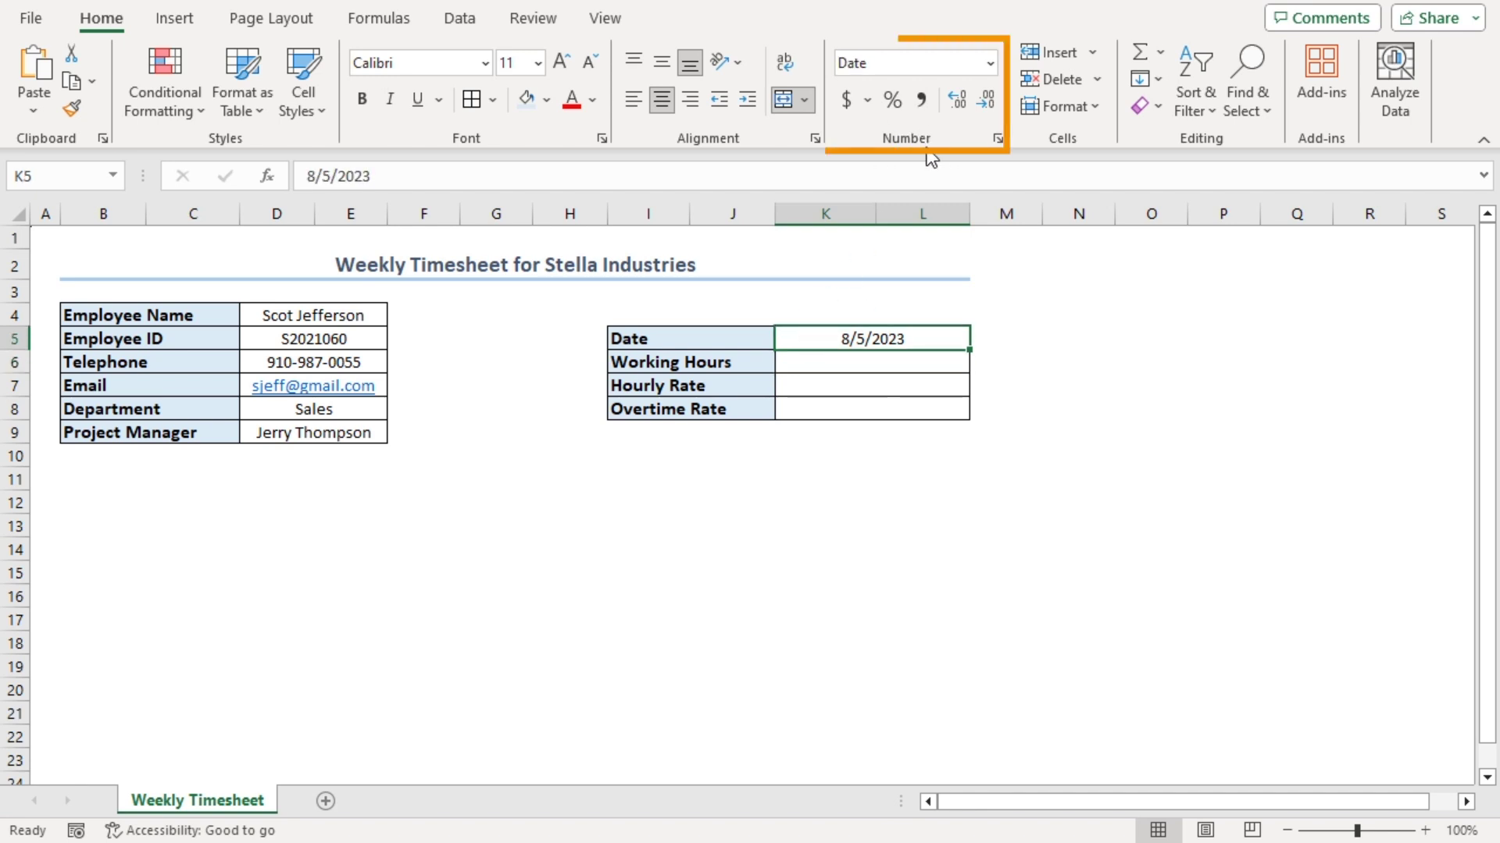
click(991, 64)
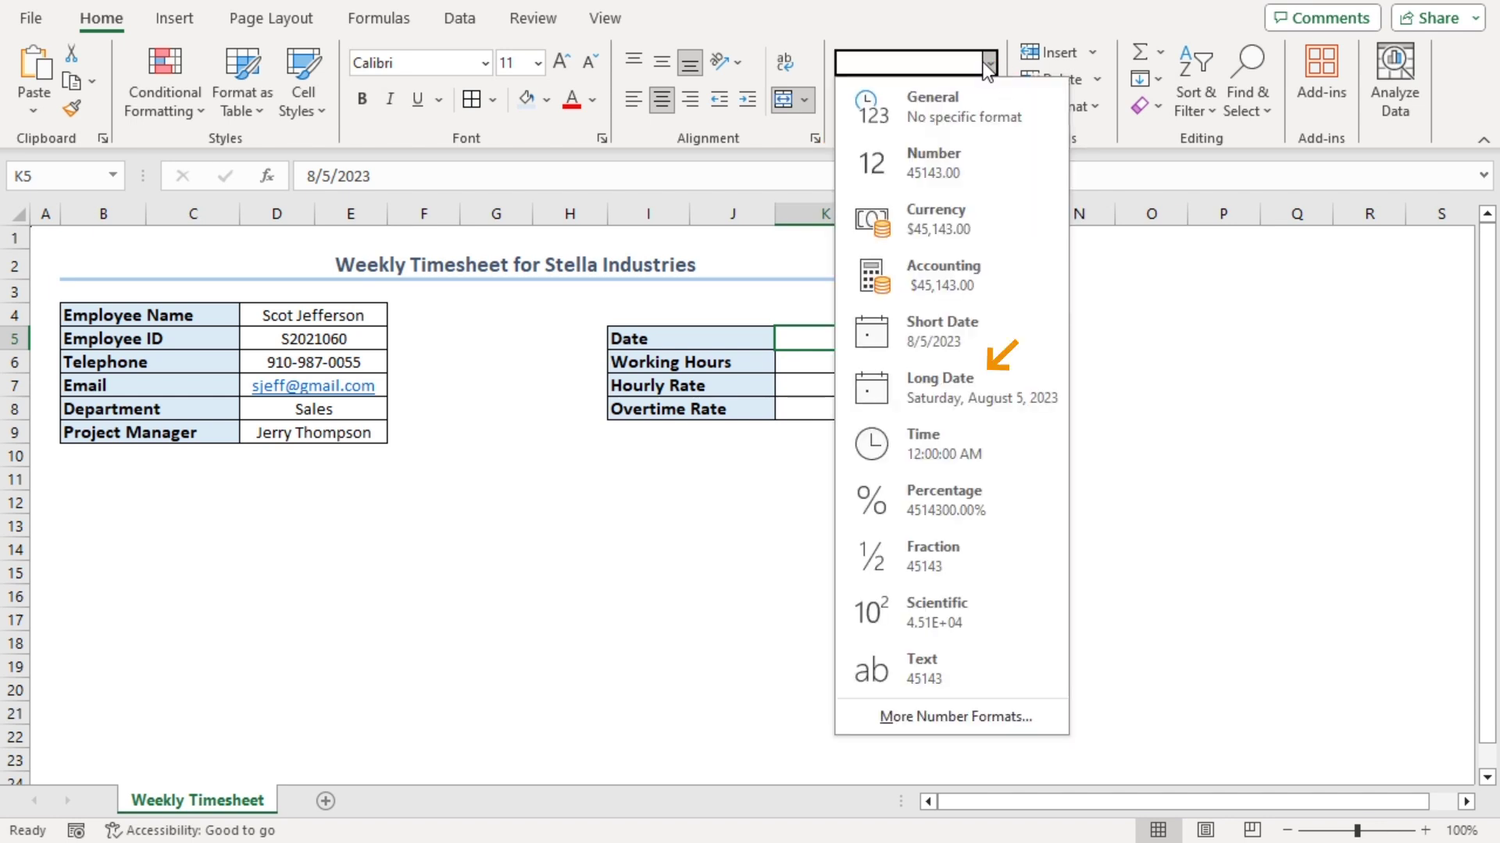
click(948, 383)
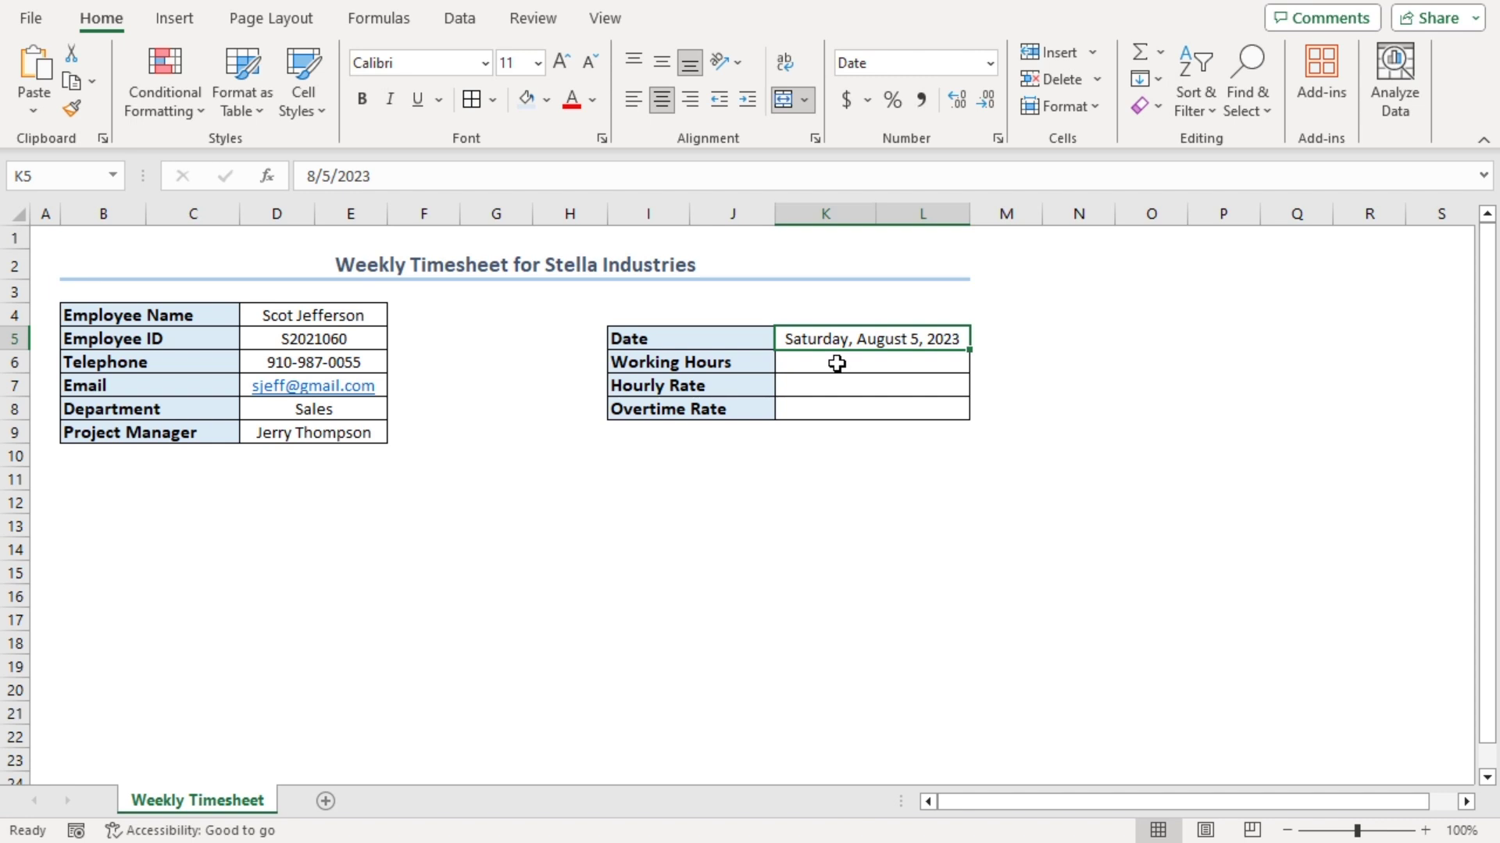
Enter 8 working hours, an hourly rate of 25 and an overtime rate of 40
click(837, 363)
text(8)
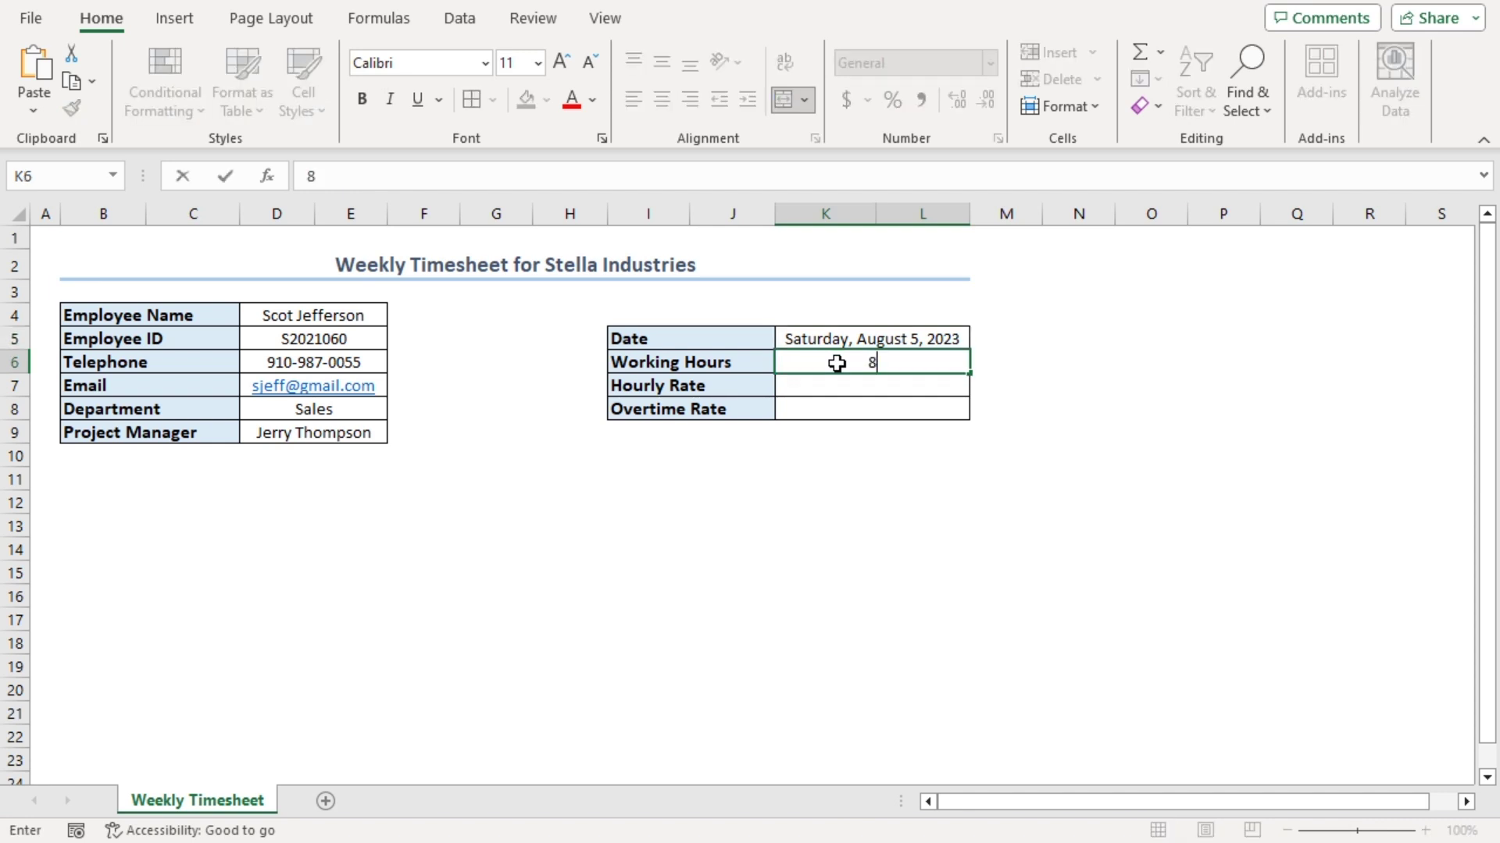
click(844, 386)
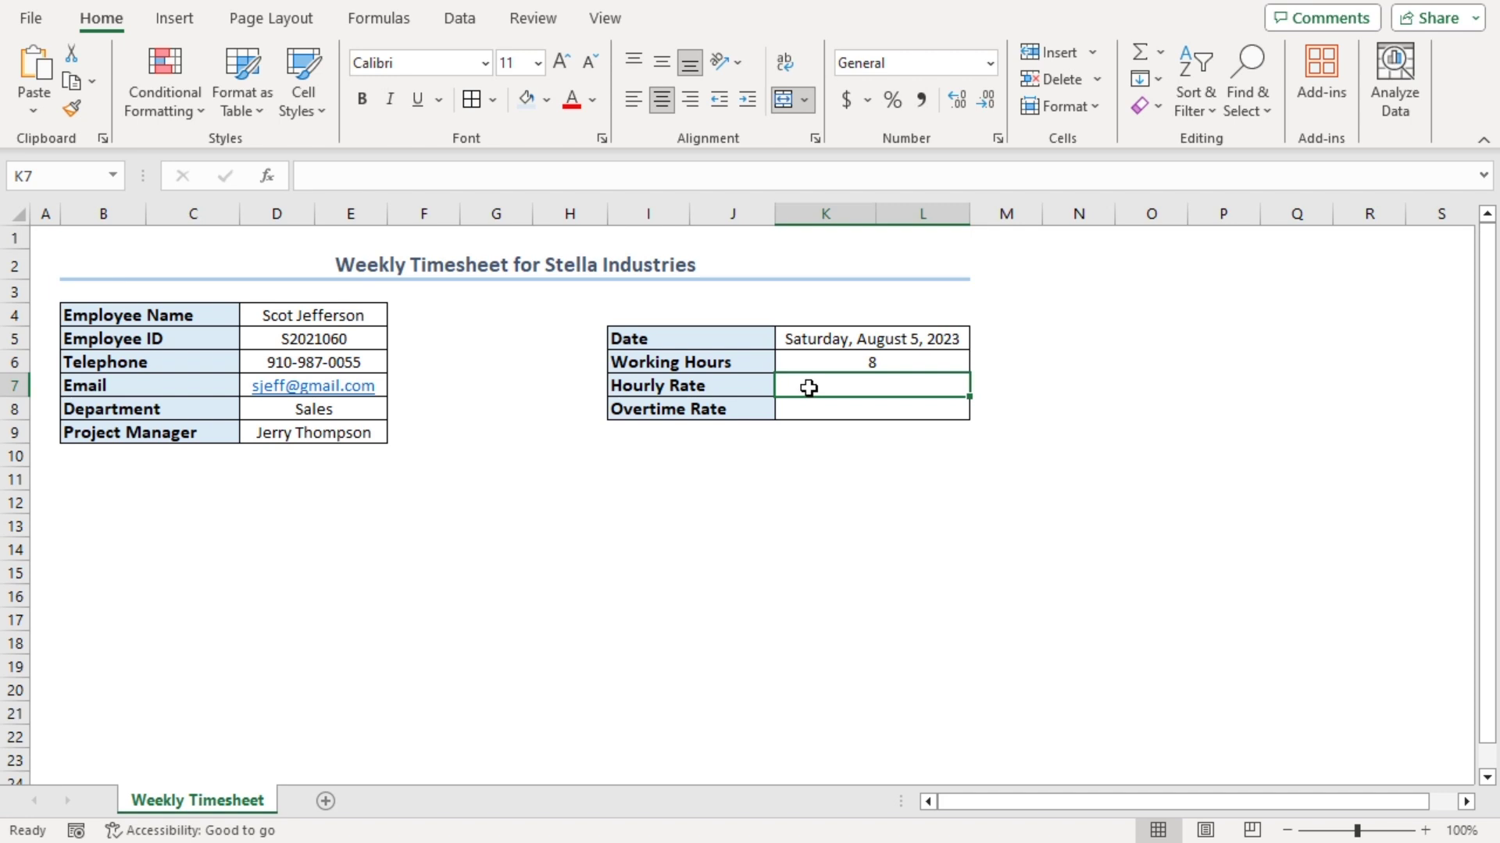
text(25)
key(Return)
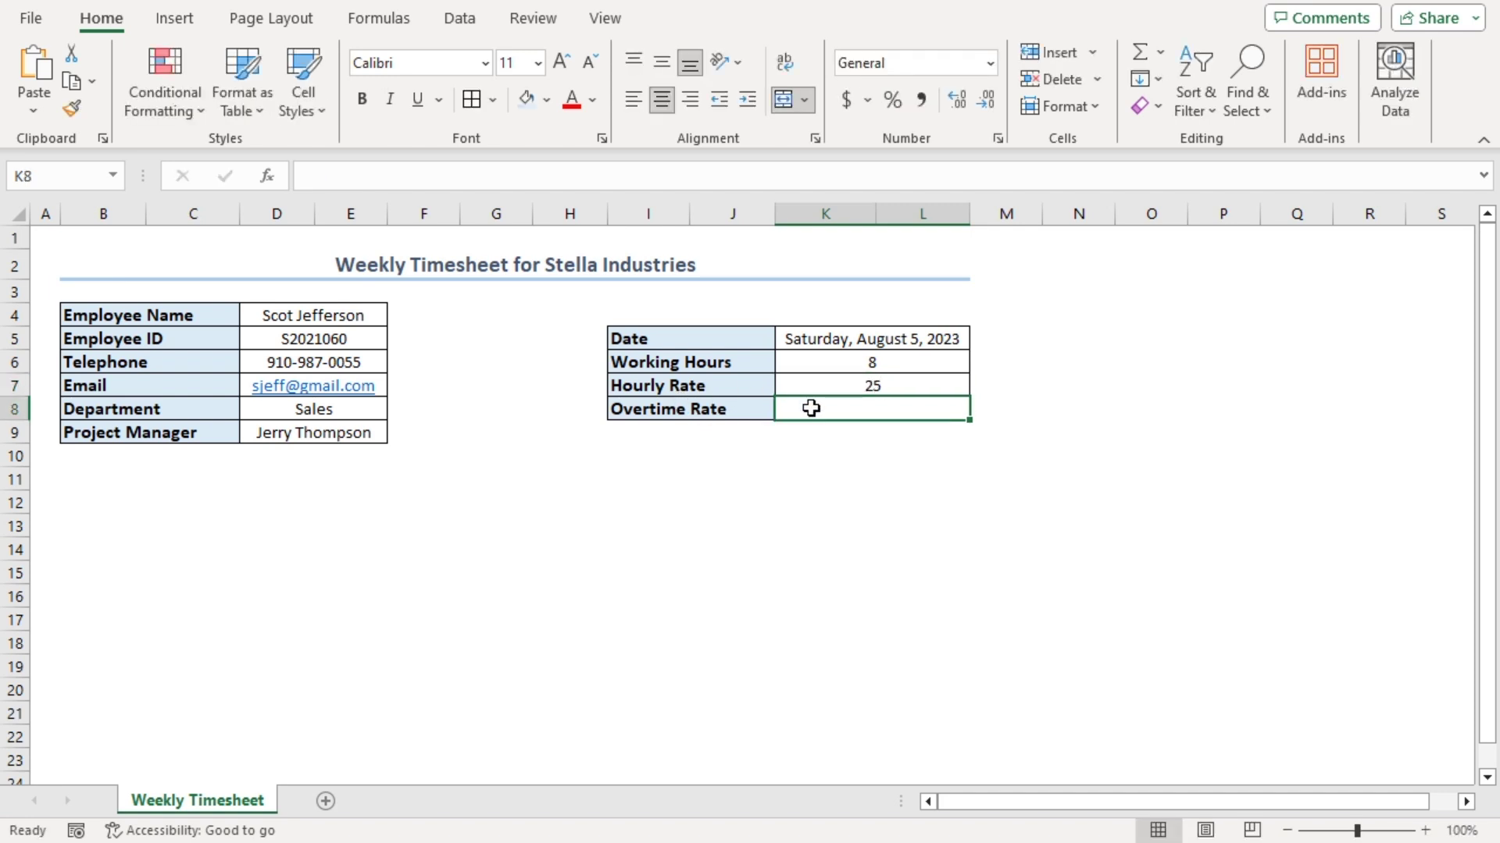
text(40)
key(Return)
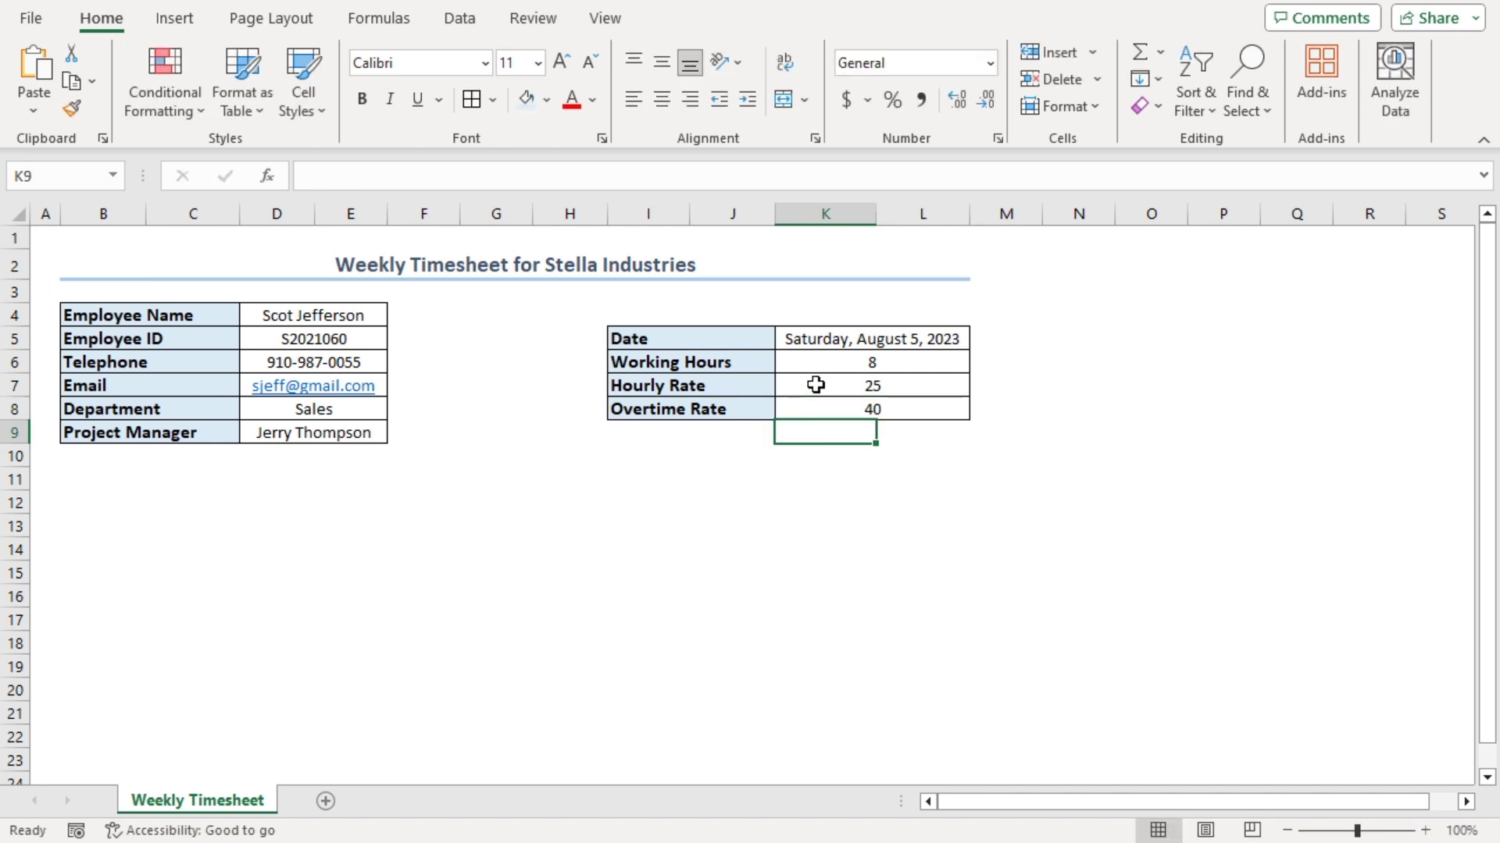
Format the hourly and overtime rates in K7:K8 as Accounting
drag(815, 384, 813, 407)
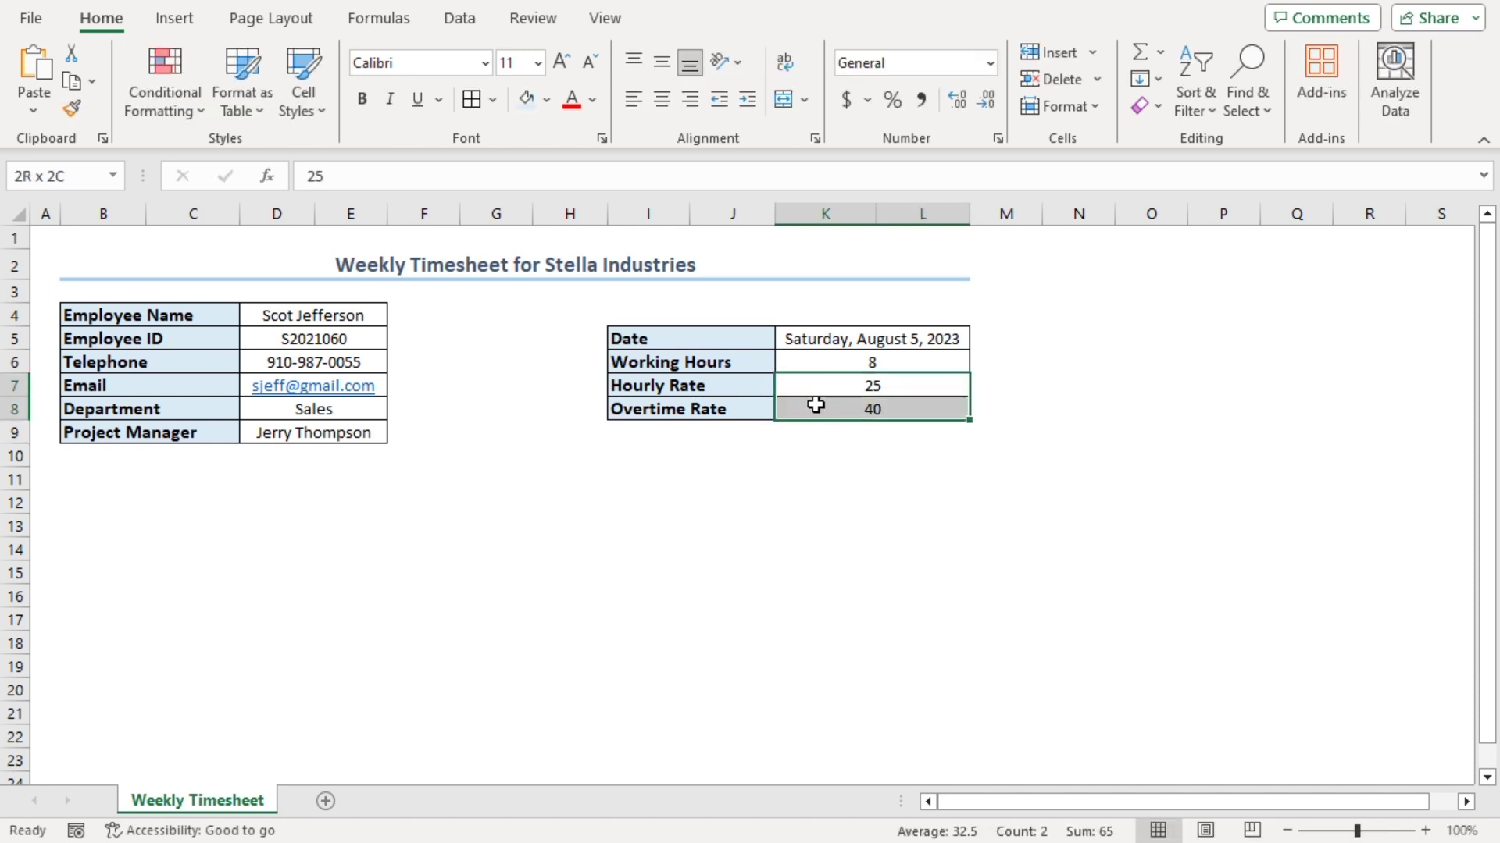
click(990, 62)
click(945, 275)
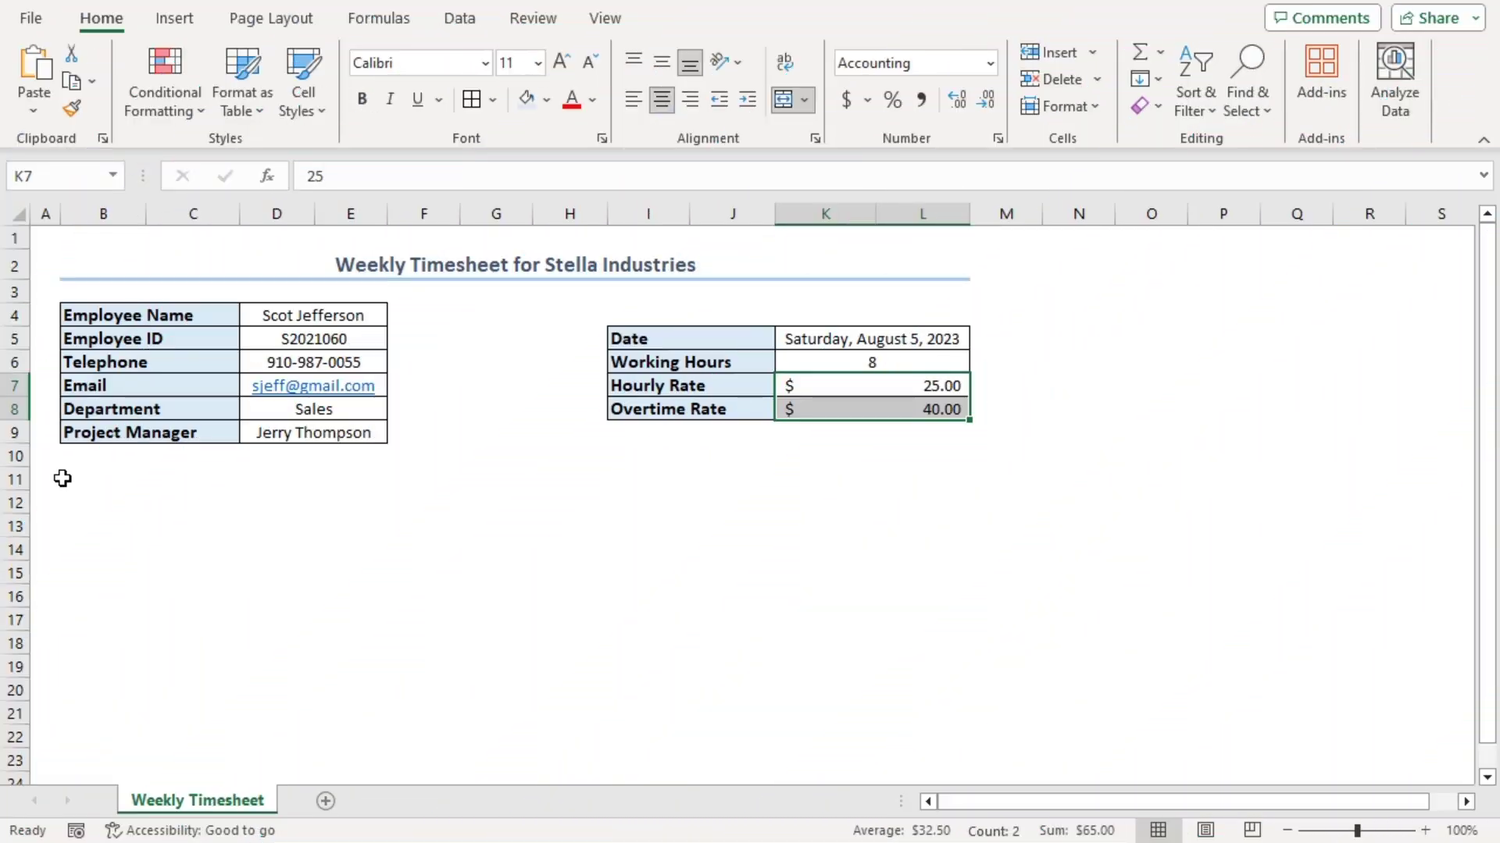
Enter headings Date, Day, Starting Time, Ending Time, Break Start and Break End from B11
drag(63, 478, 934, 468)
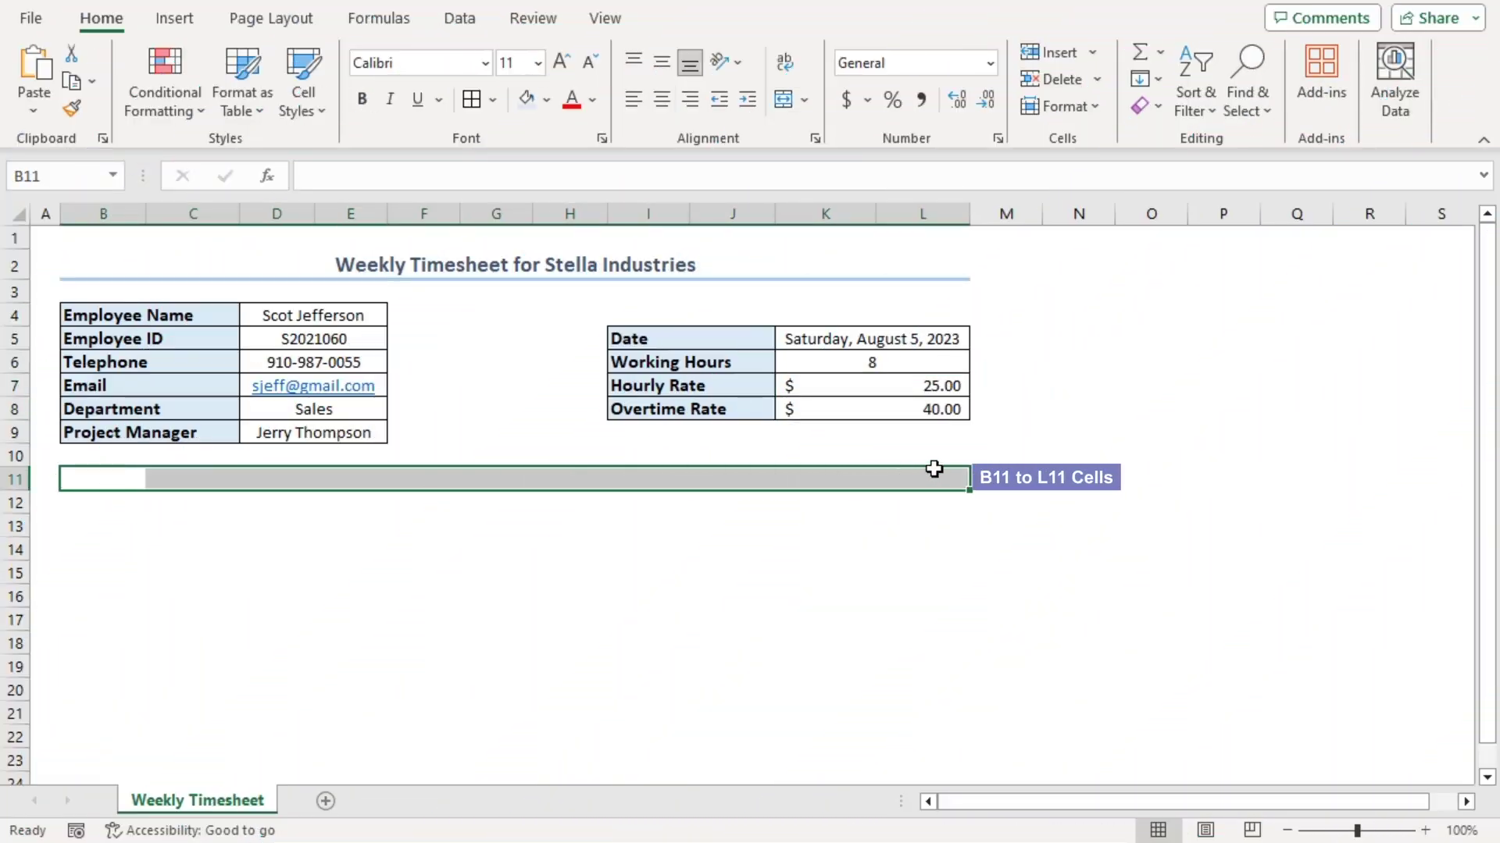
click(83, 478)
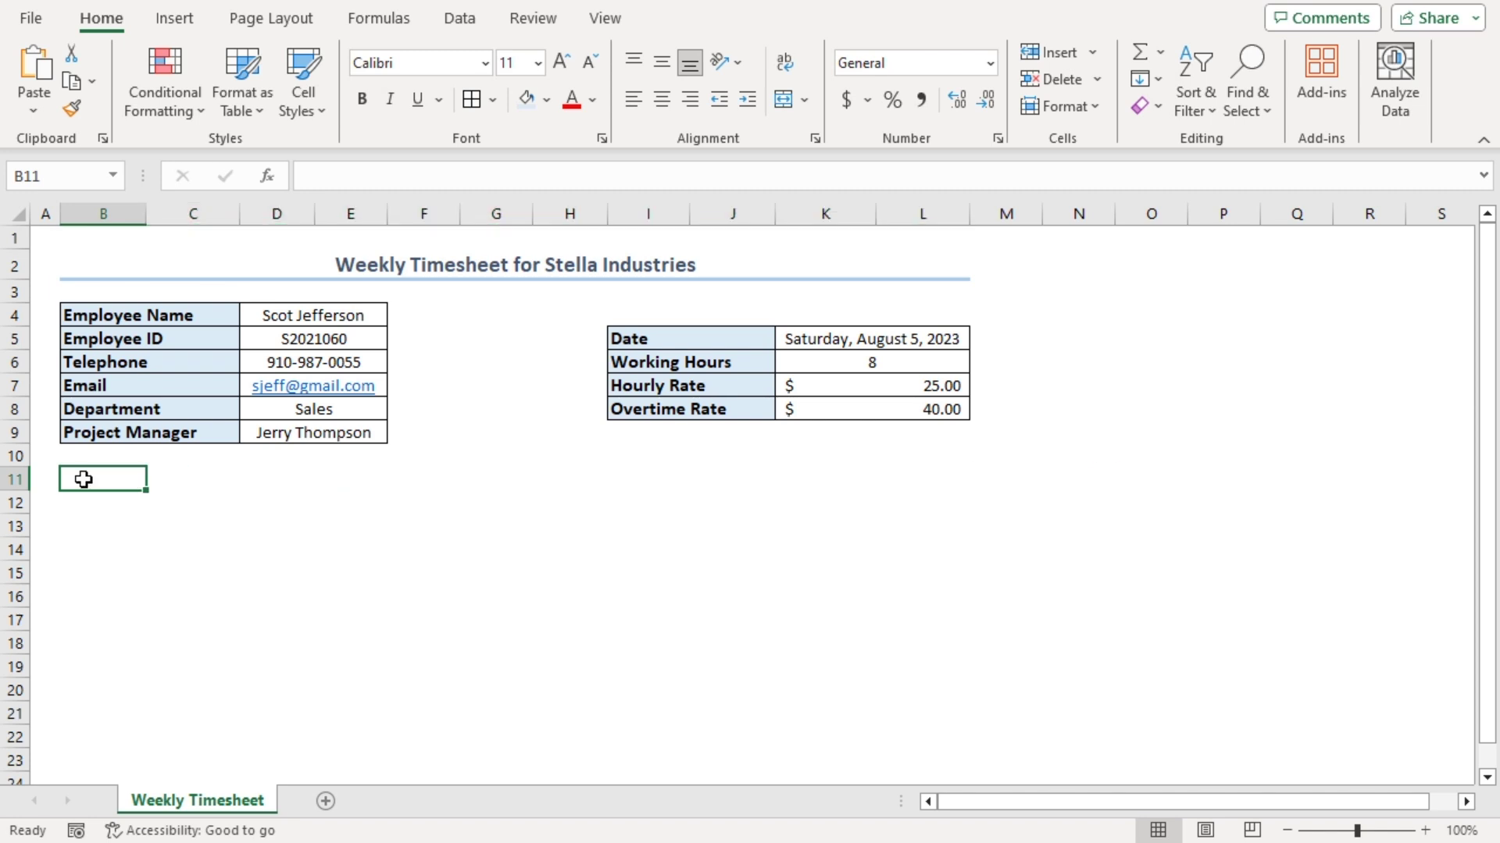
text(Date)
key(Tab)
text(Day)
key(Tab)
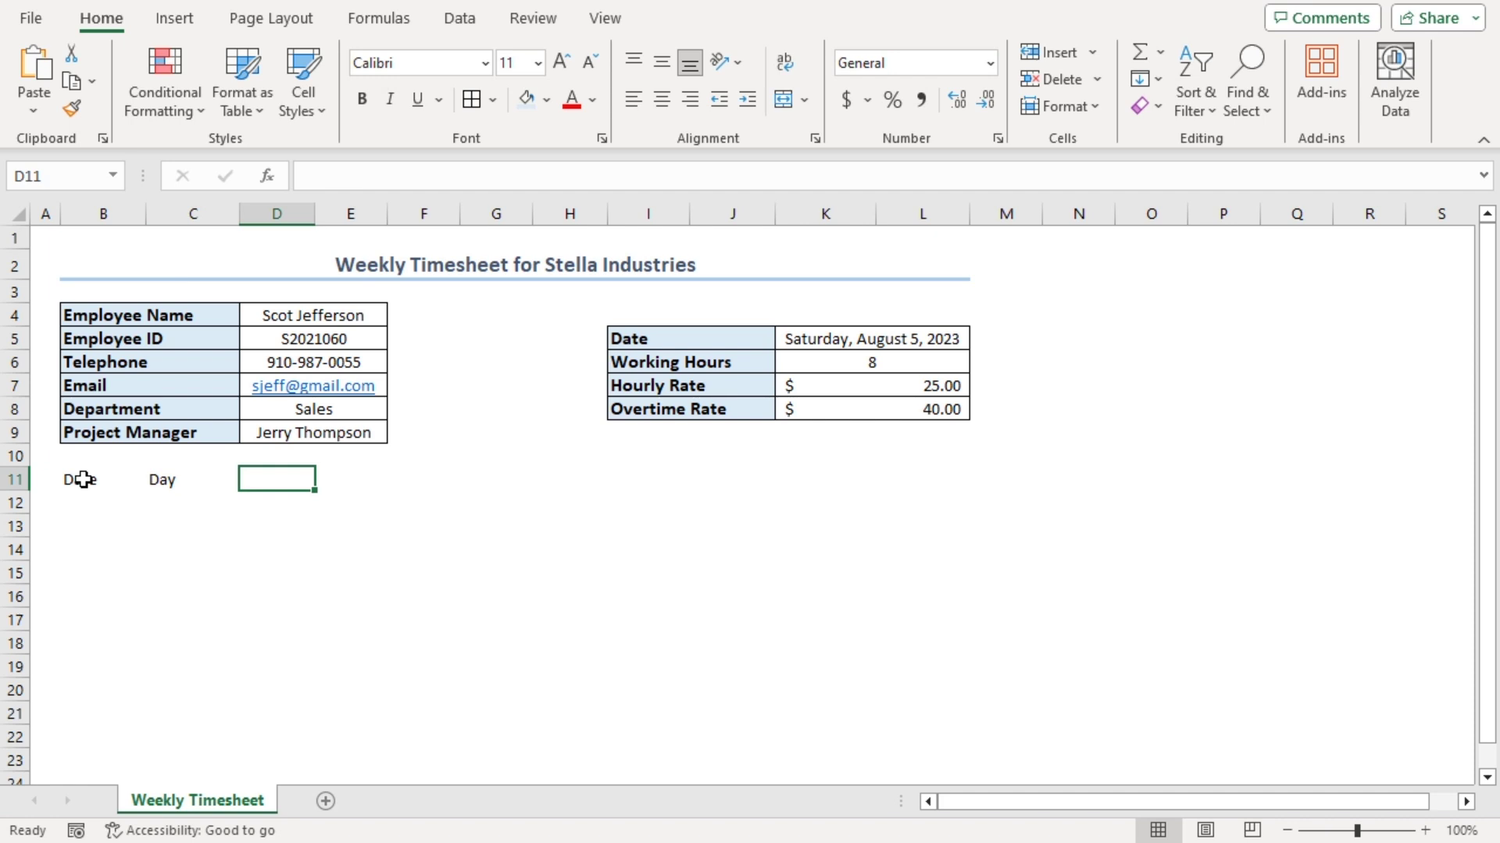
text(Starting Time)
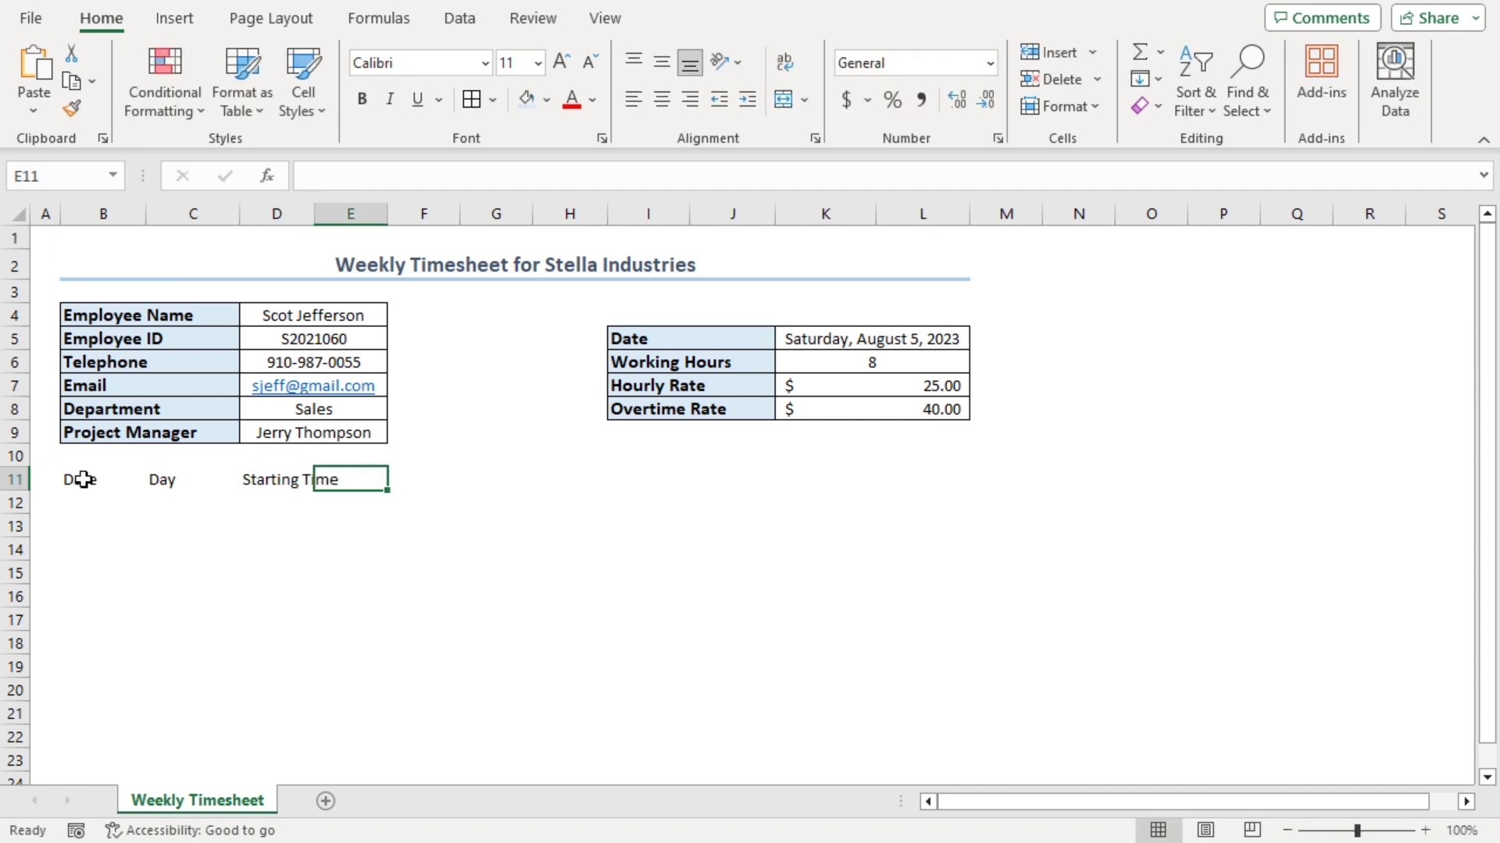
text(Ending Time)
key(Tab)
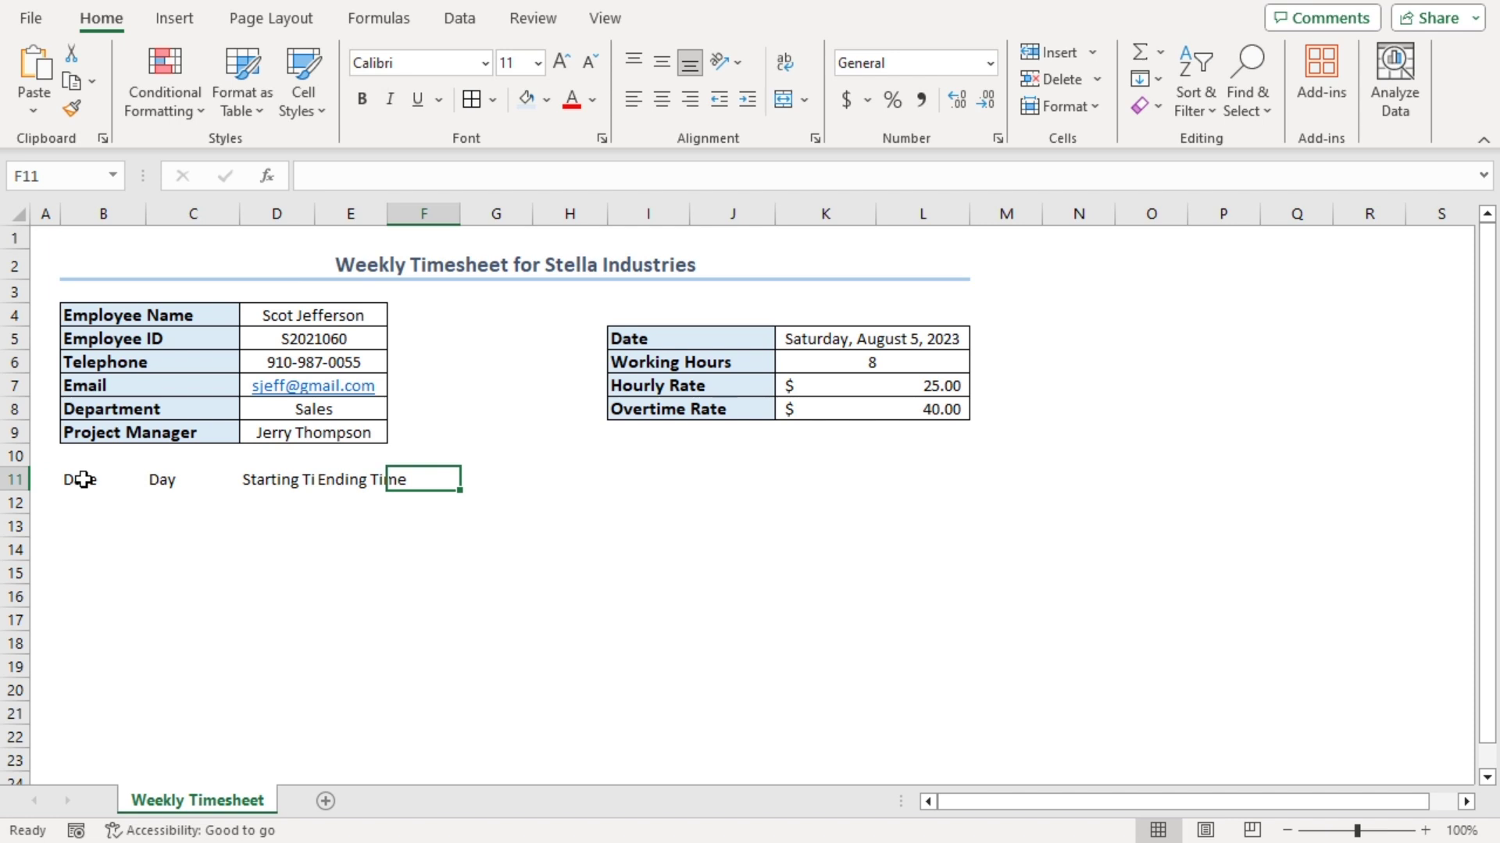
text(Break Start)
key(Tab)
text(Break End)
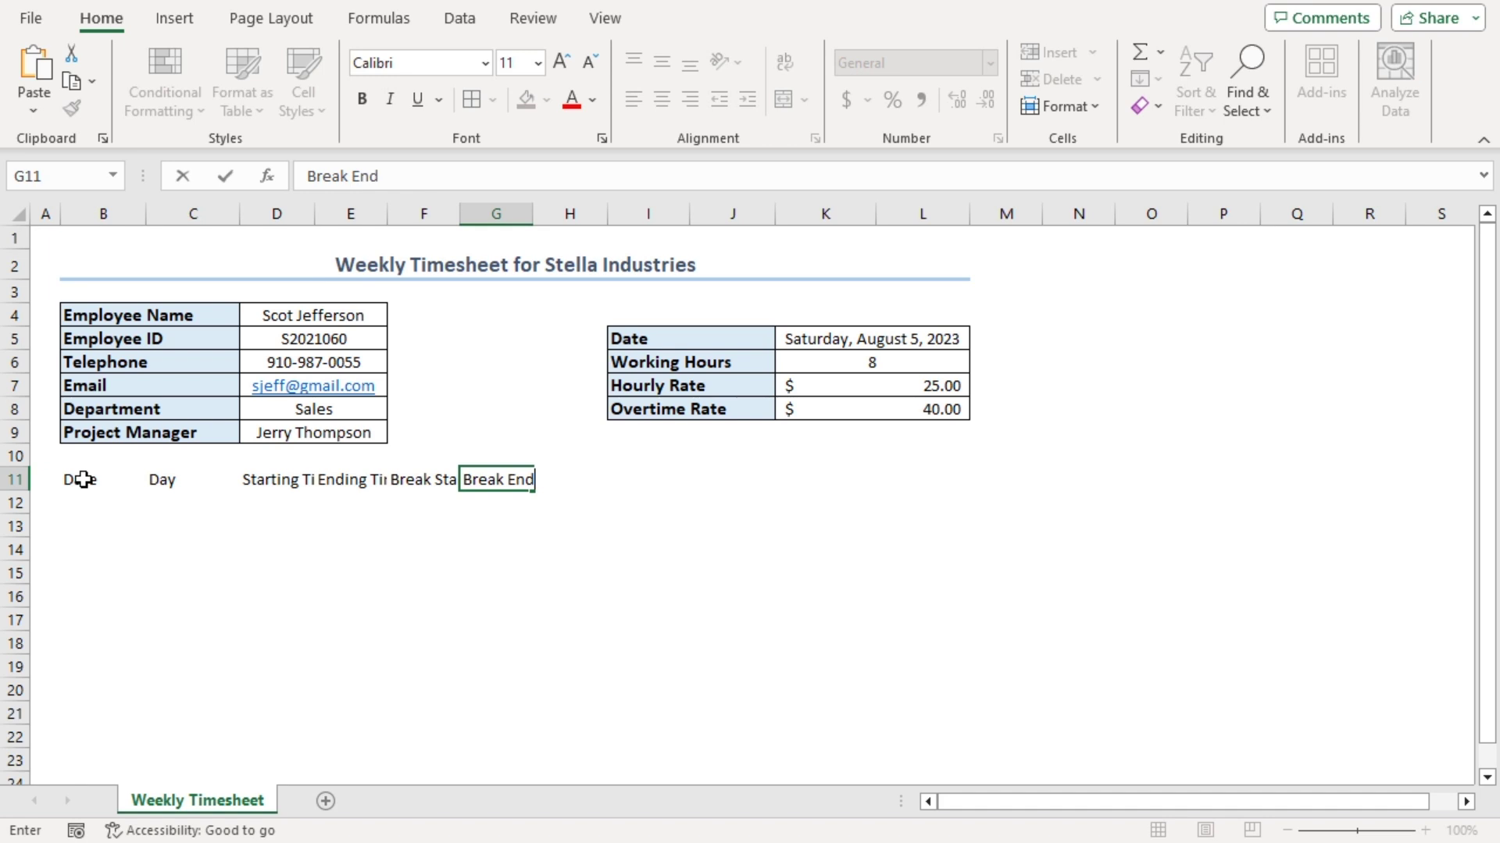
key(Tab)
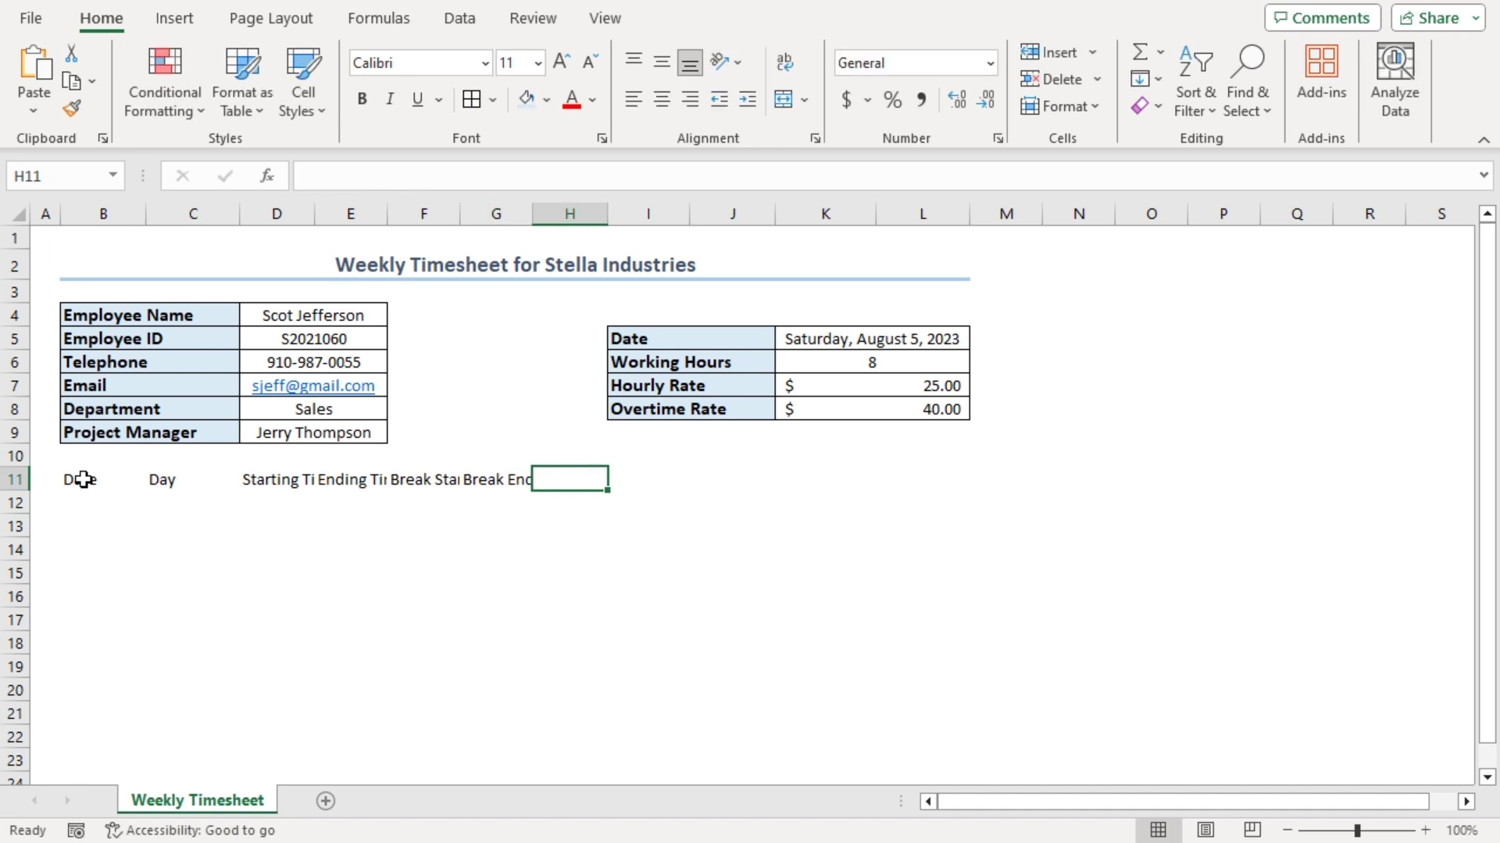
Continue with Absence Hour, Overtime Hour (Start), Overtime Hour (End), Regular Work Period and Overtime Period
text(Absence Hour)
key(Tab)
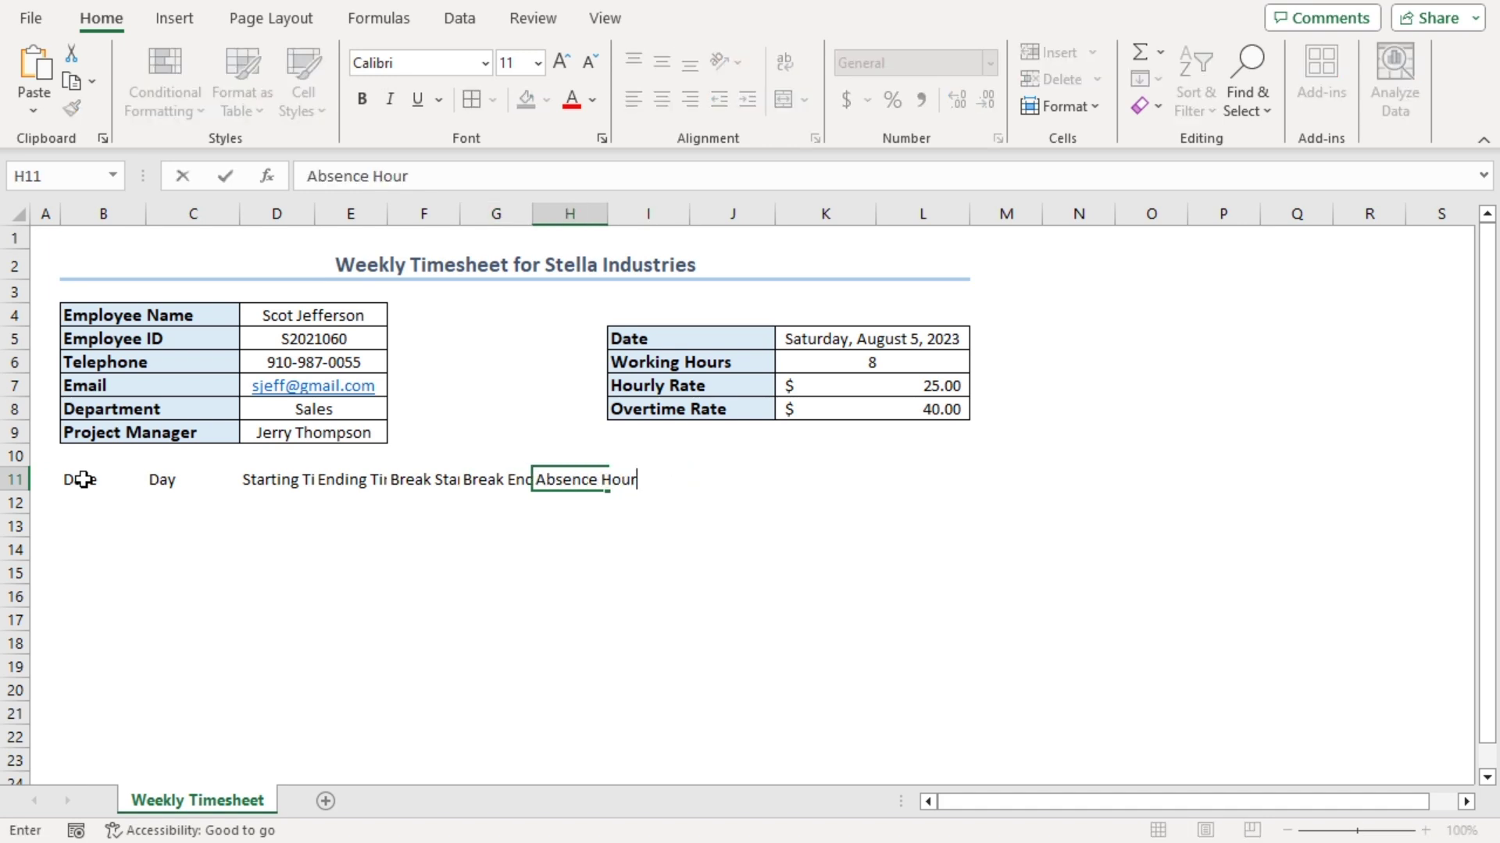
text(Ov)
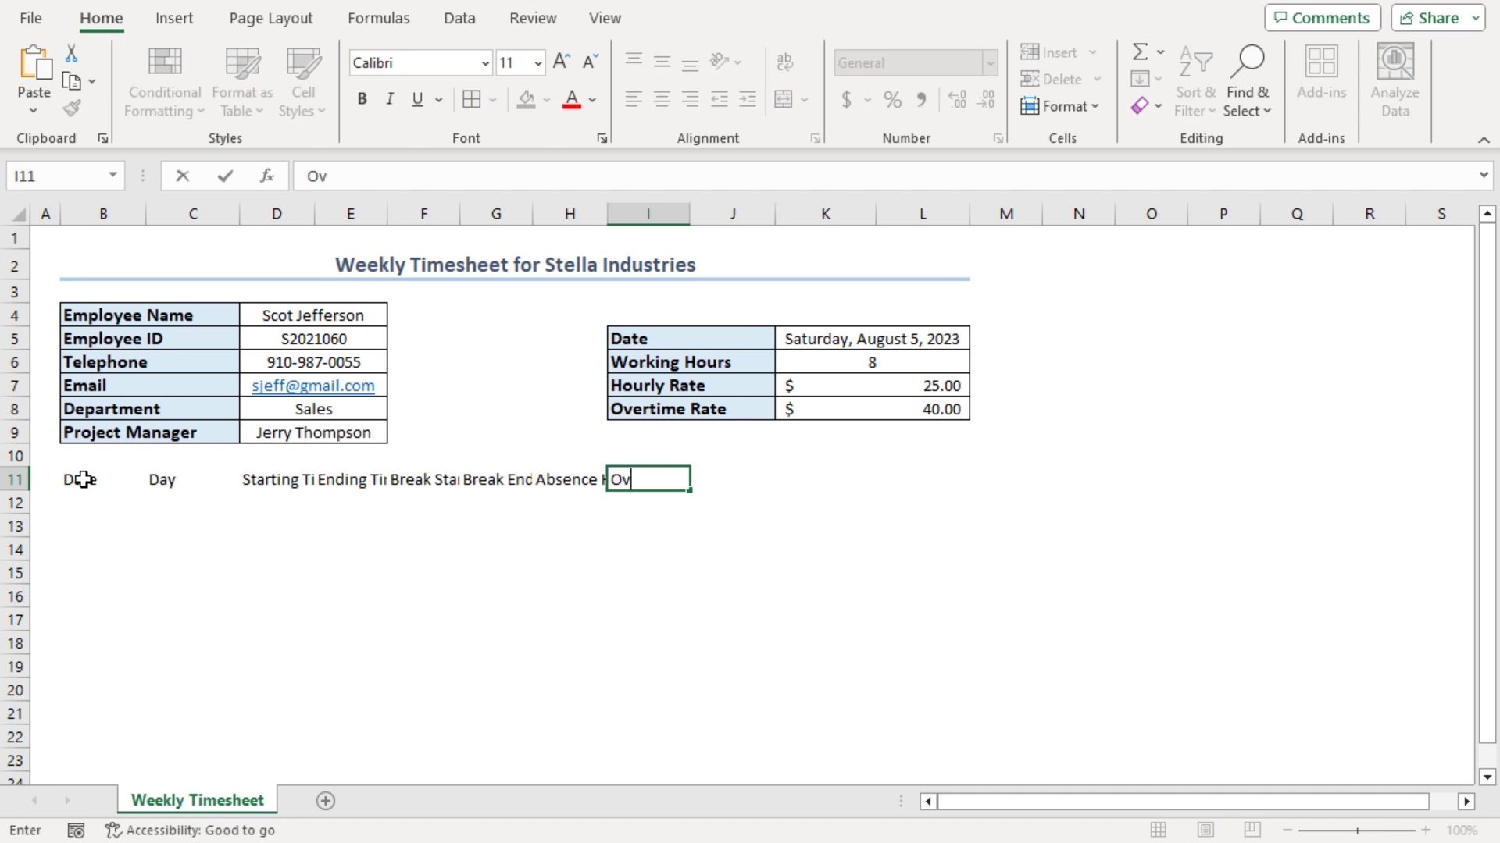
text(ertime Hour (Start))
key(Tab)
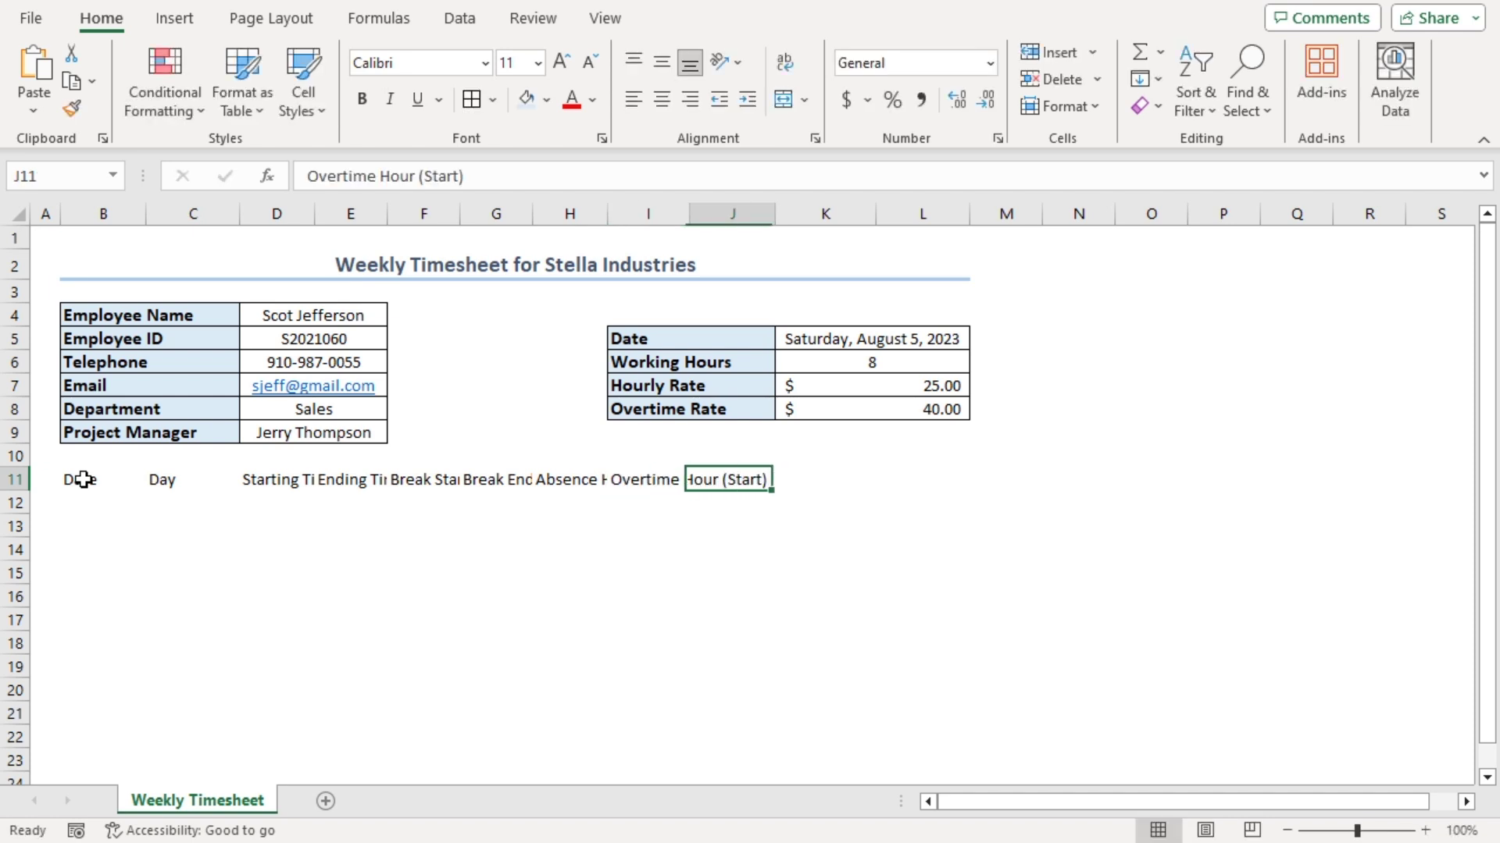
text(Overt)
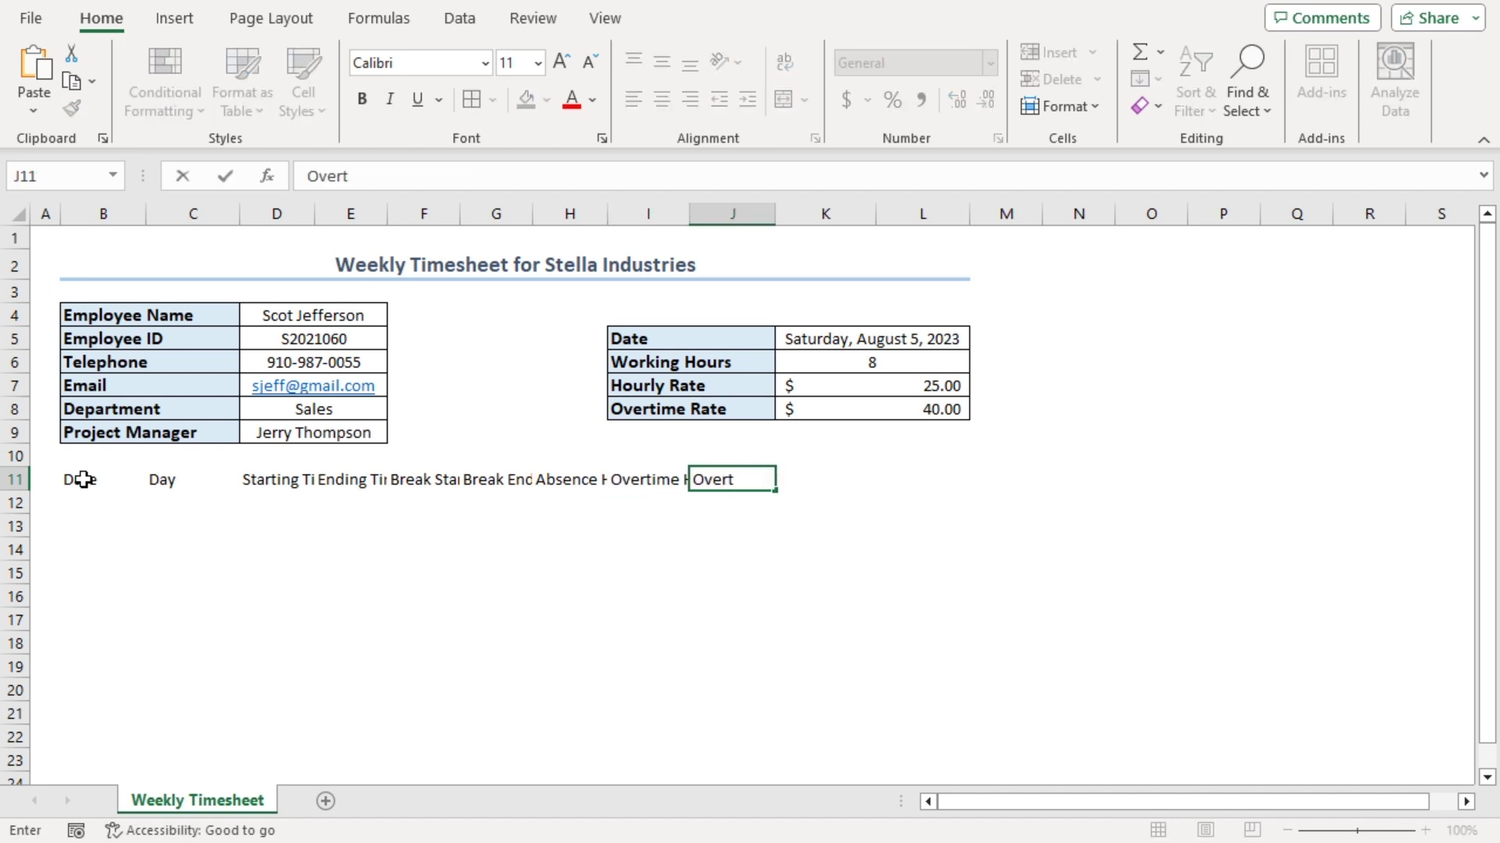
text(ime Hour (End))
key(Tab)
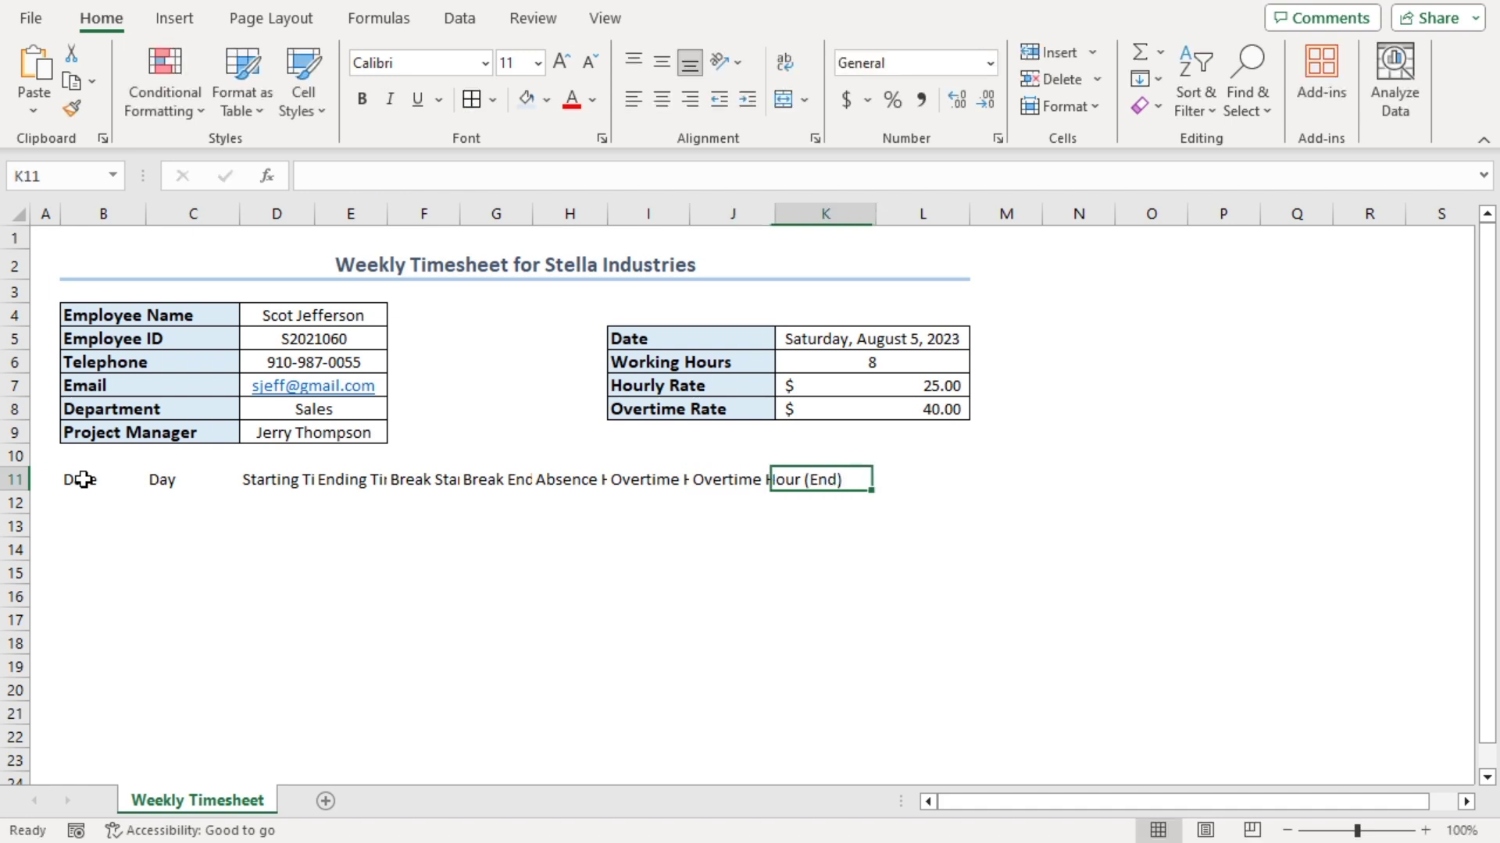
text(Regular Work Period)
key(Tab)
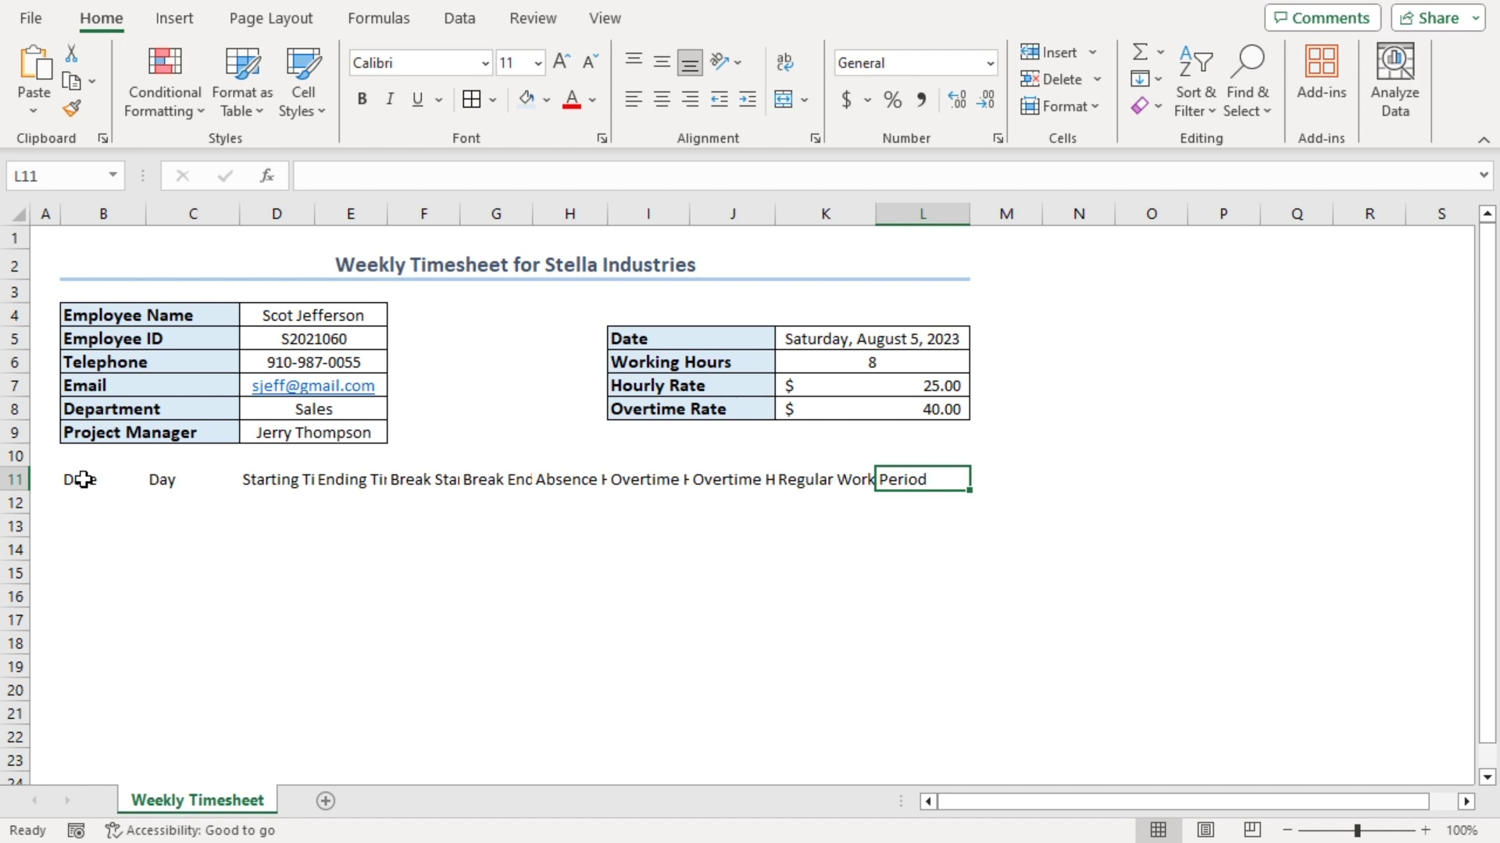
text(Overtime Period)
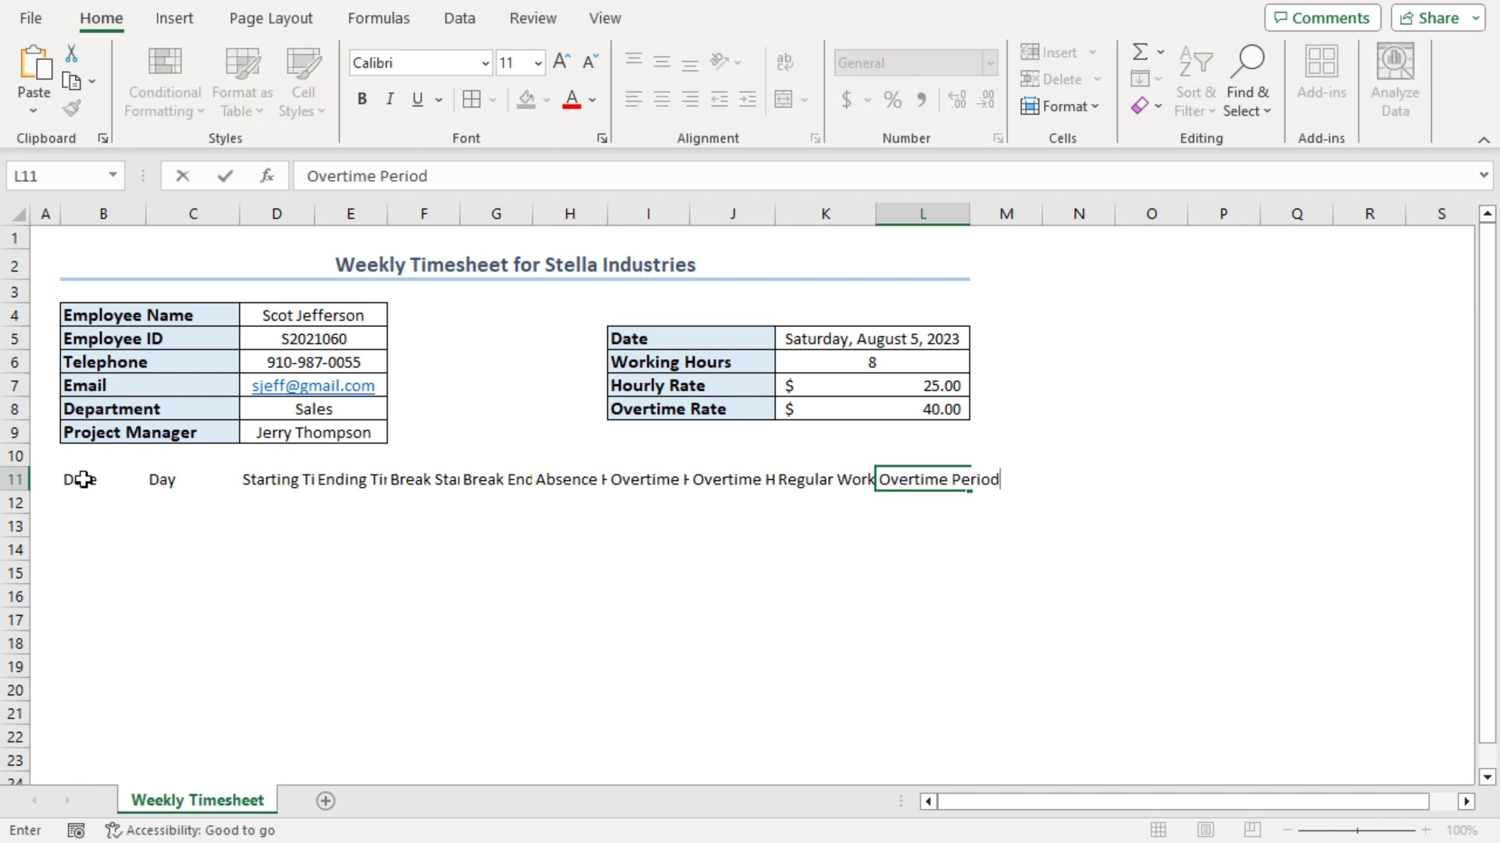
key(Return)
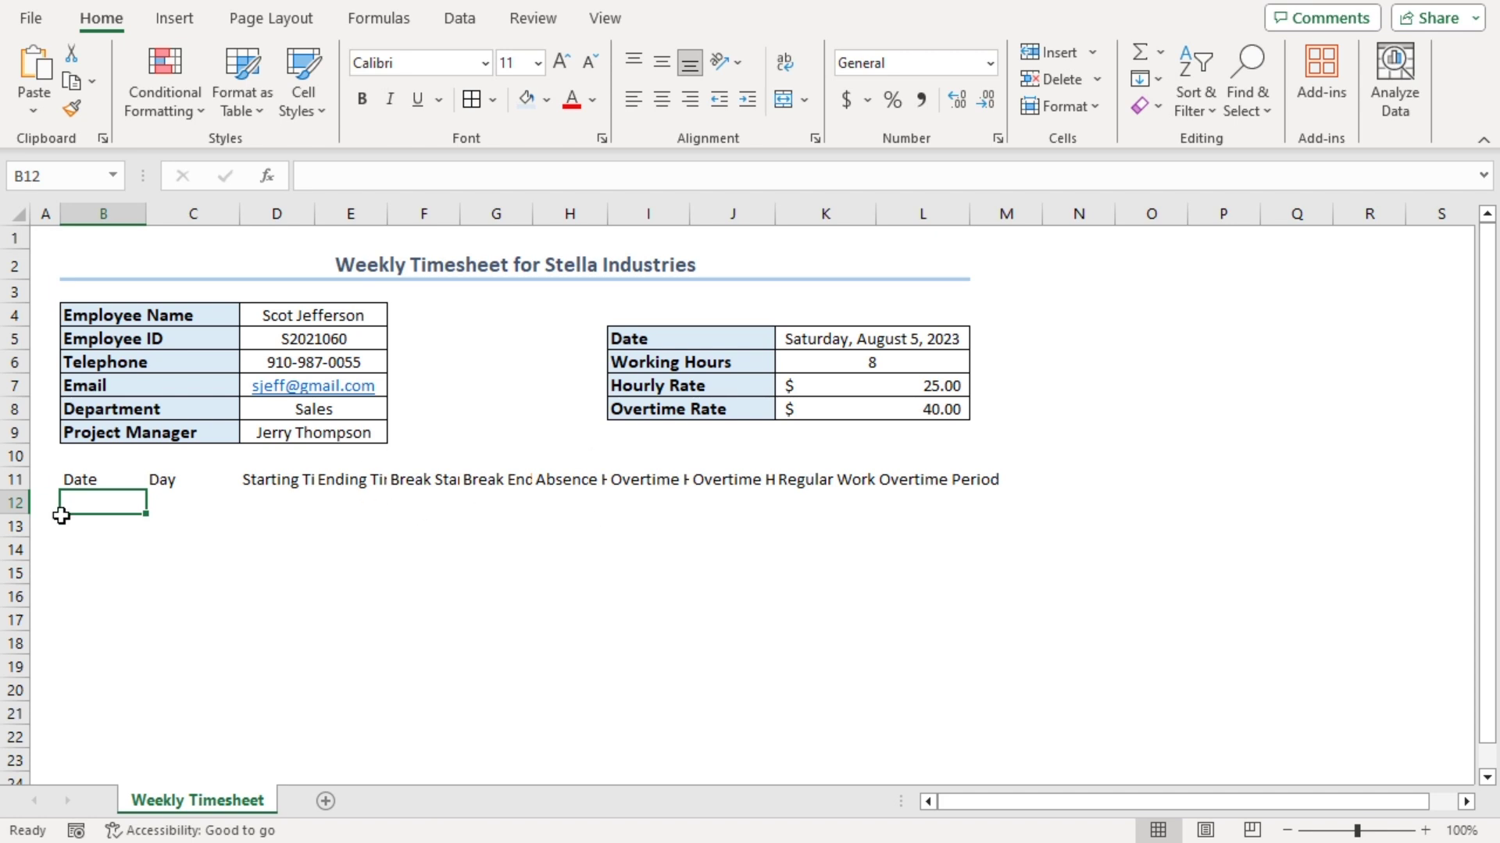
Make headings B11:L11 bold, middle-centred, 12 pt, Gold Lighter 80% filled and wrapped
drag(69, 482, 965, 481)
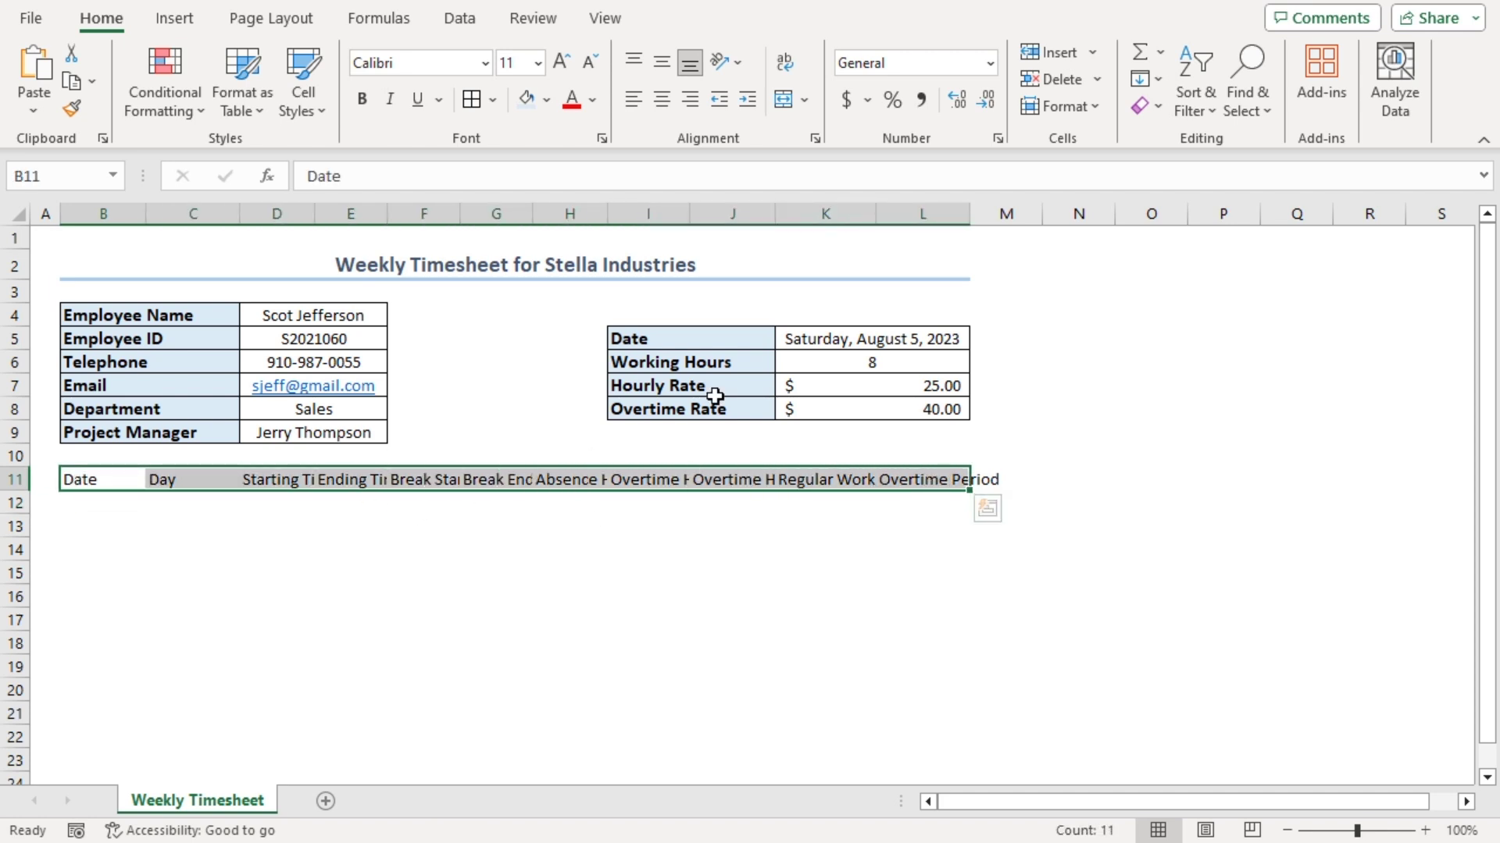
click(362, 100)
click(662, 62)
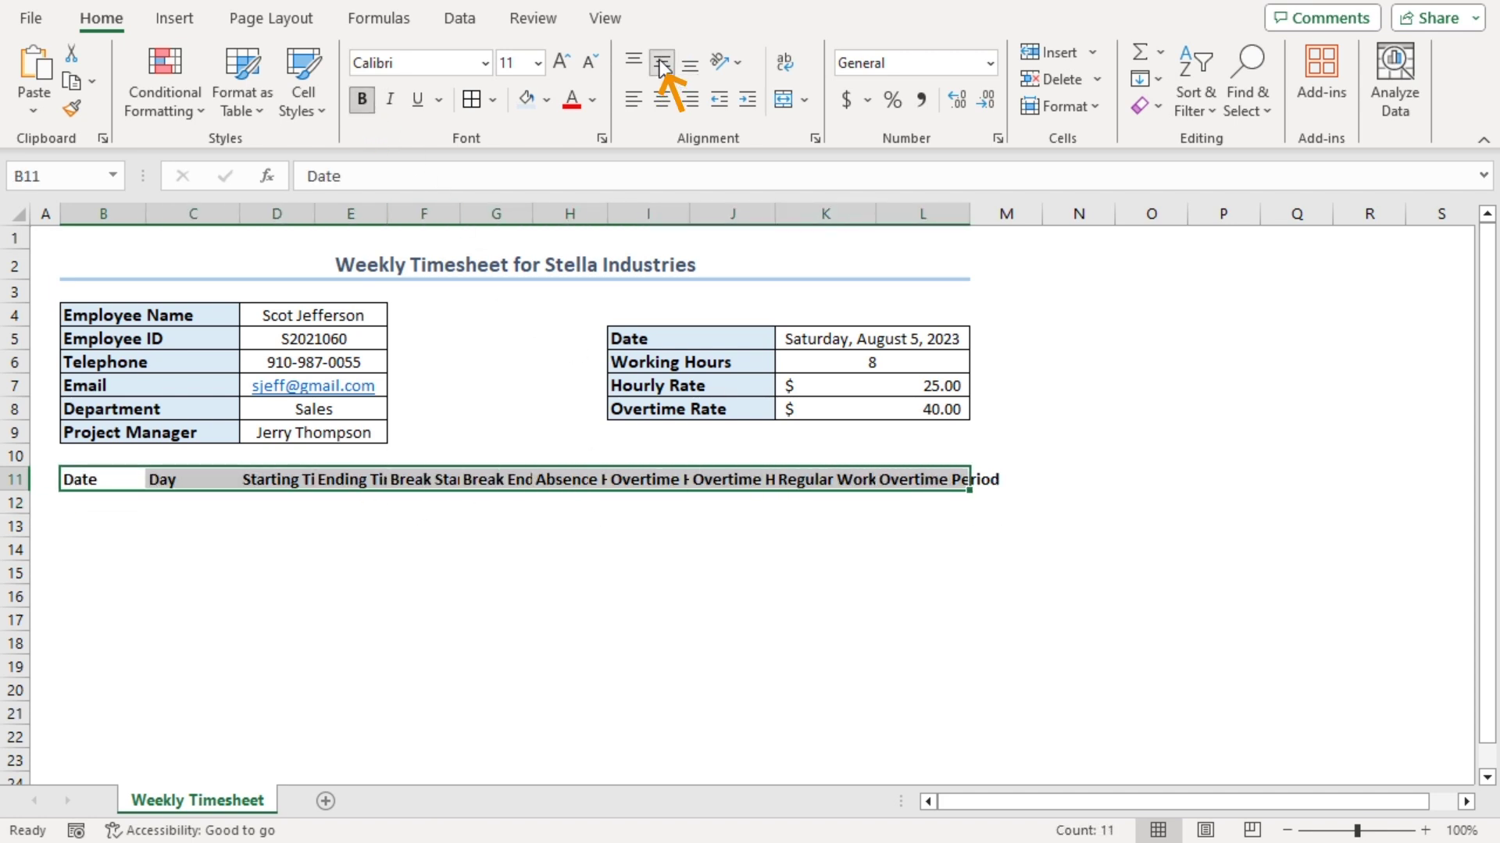
click(664, 101)
click(561, 60)
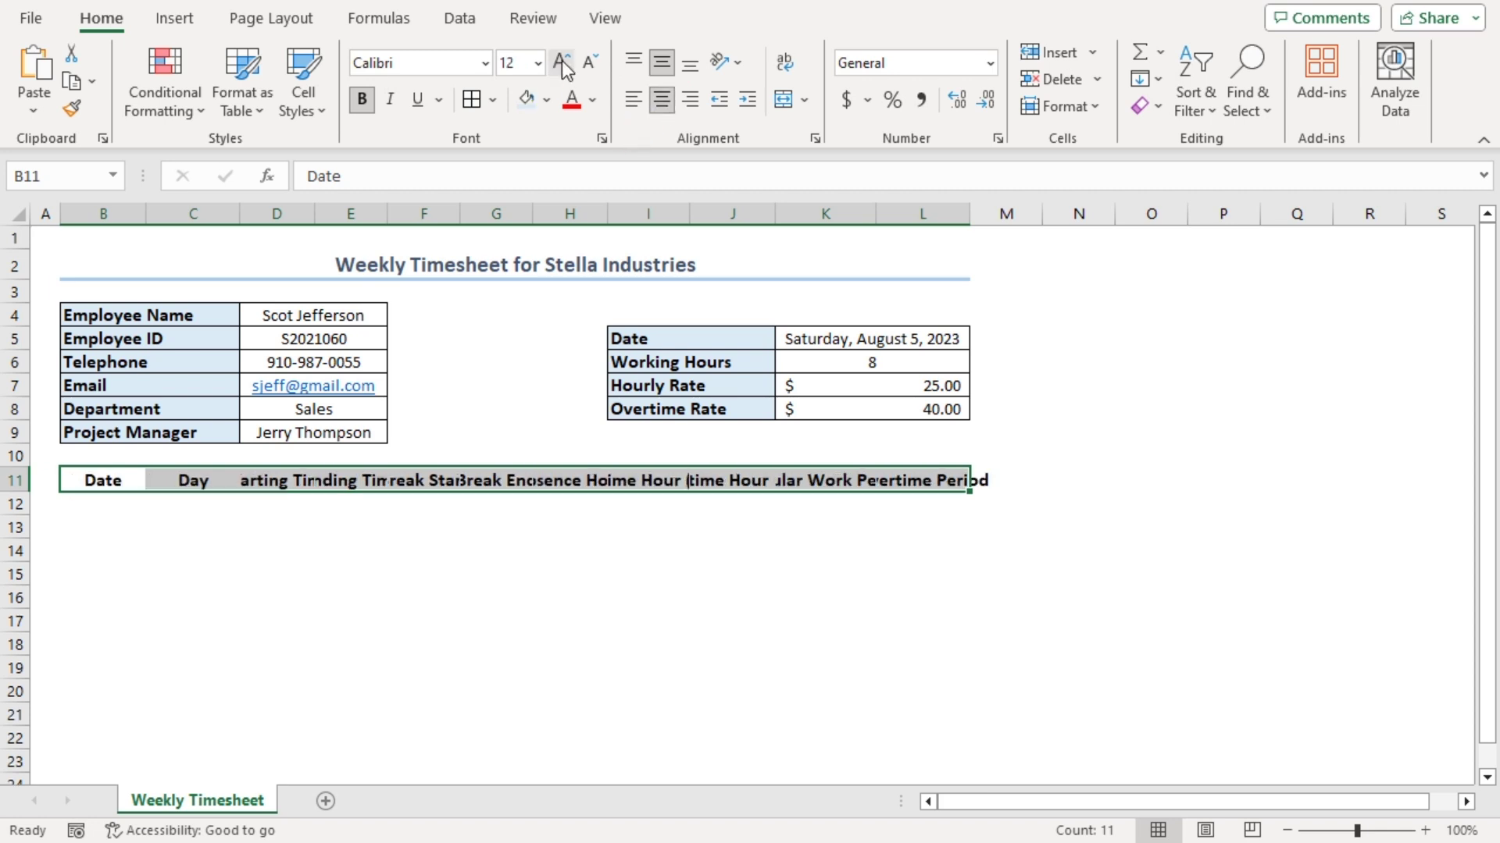
click(545, 100)
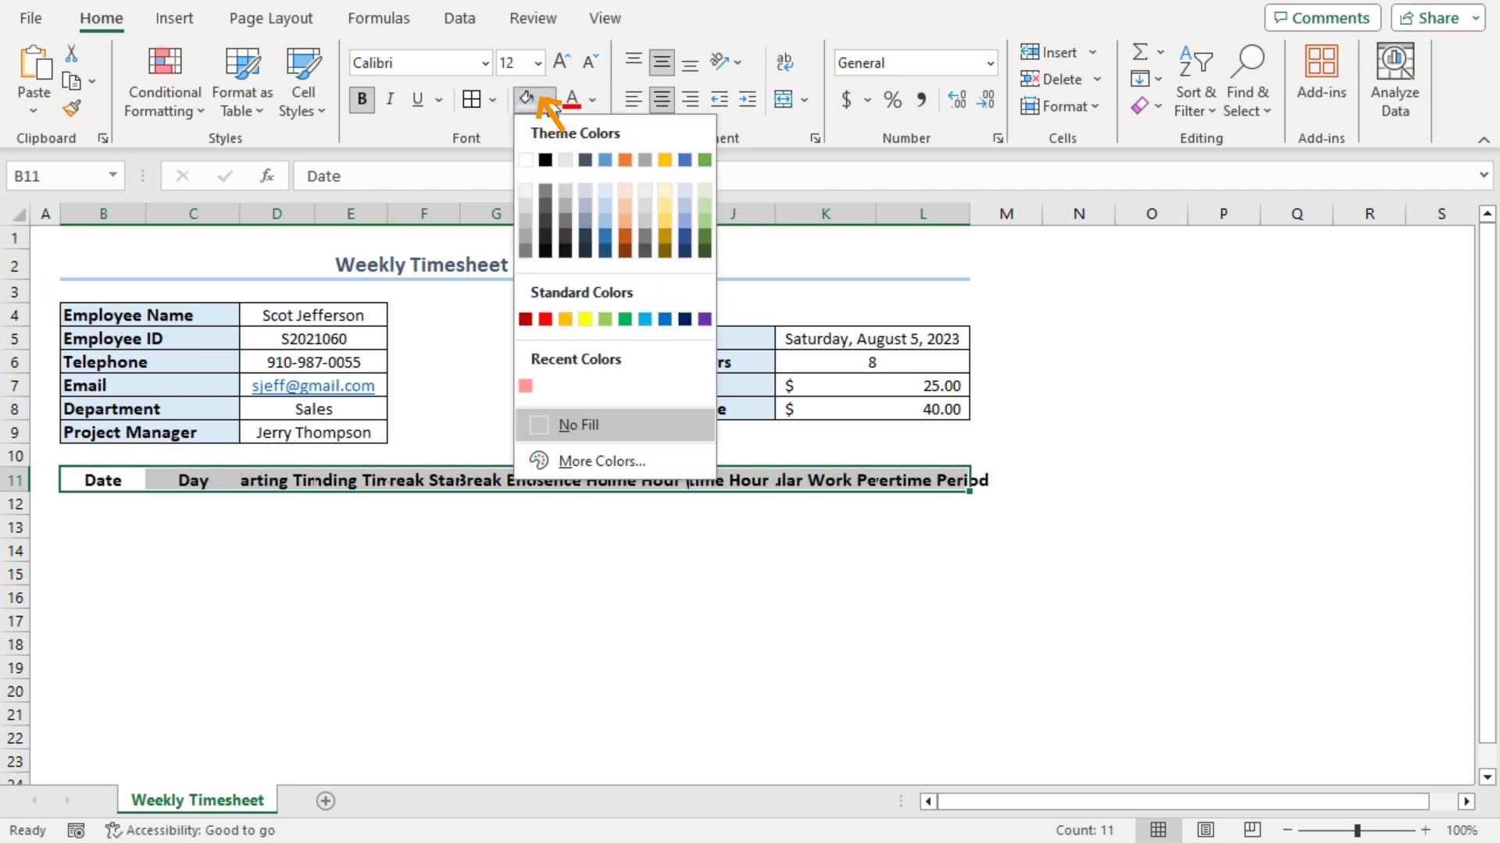
click(664, 189)
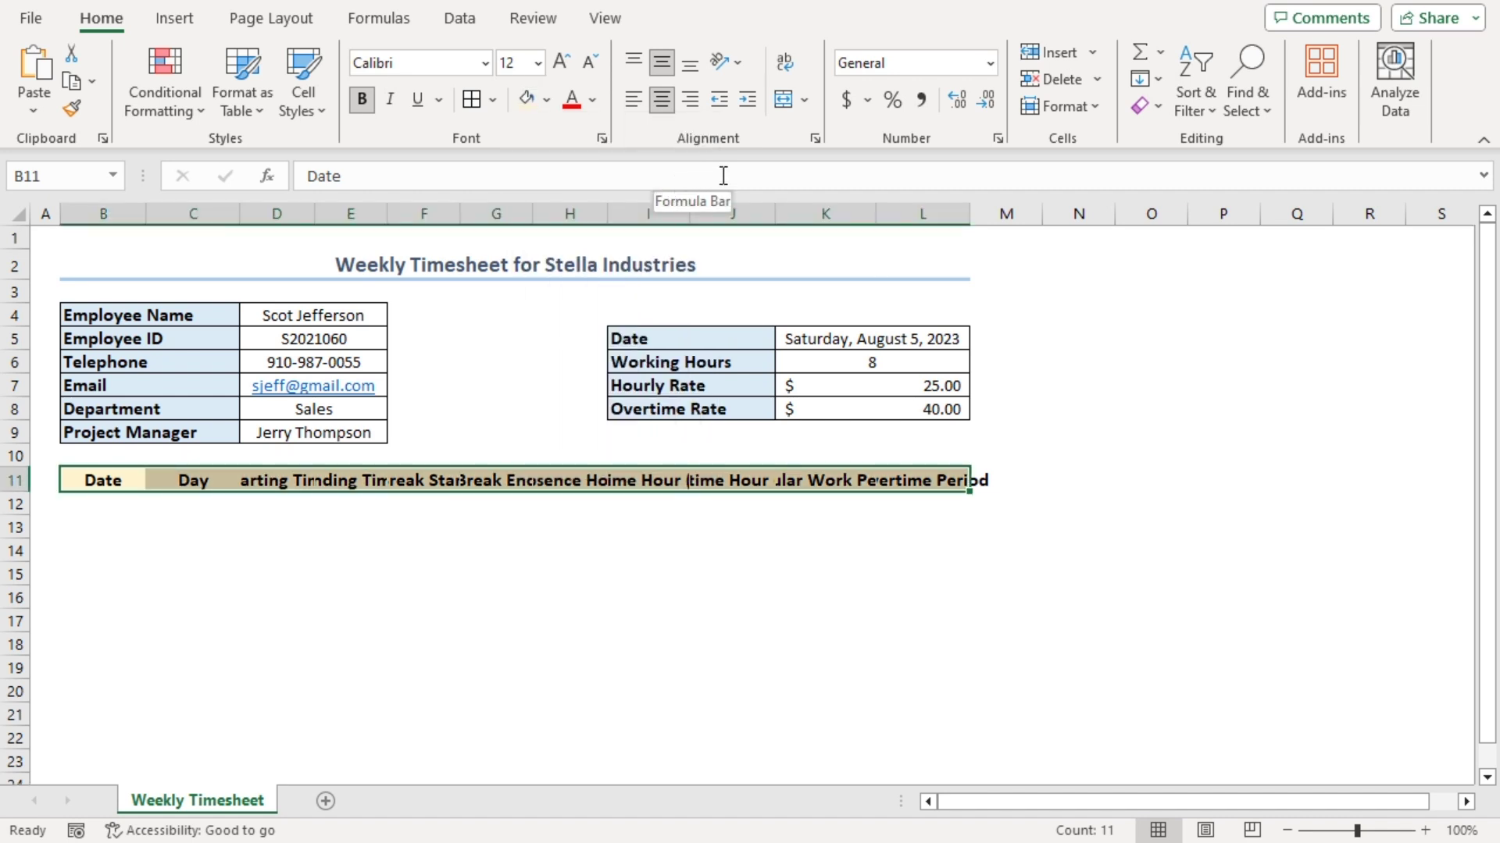
click(789, 67)
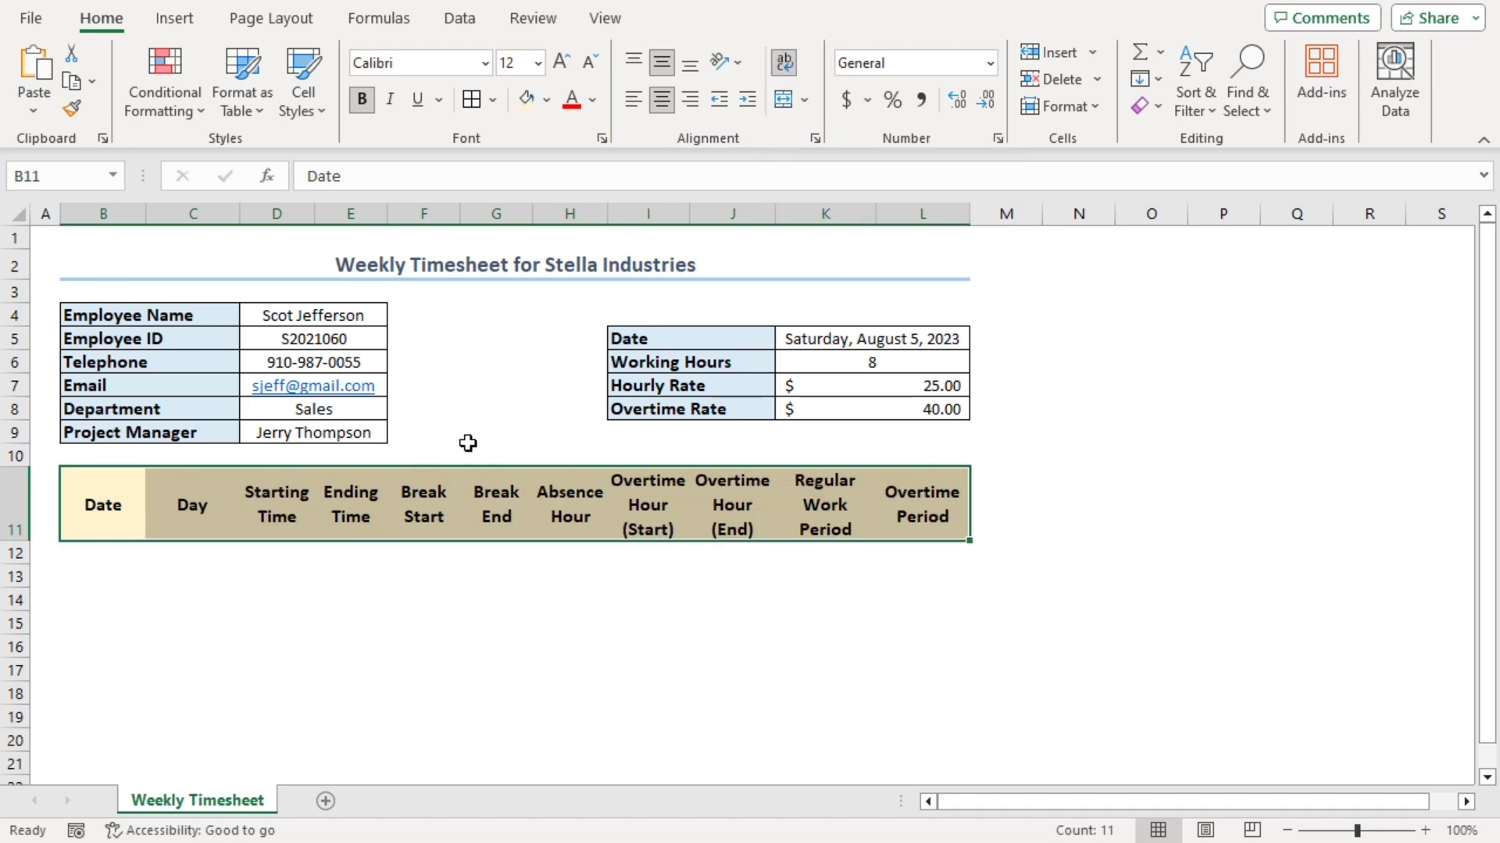
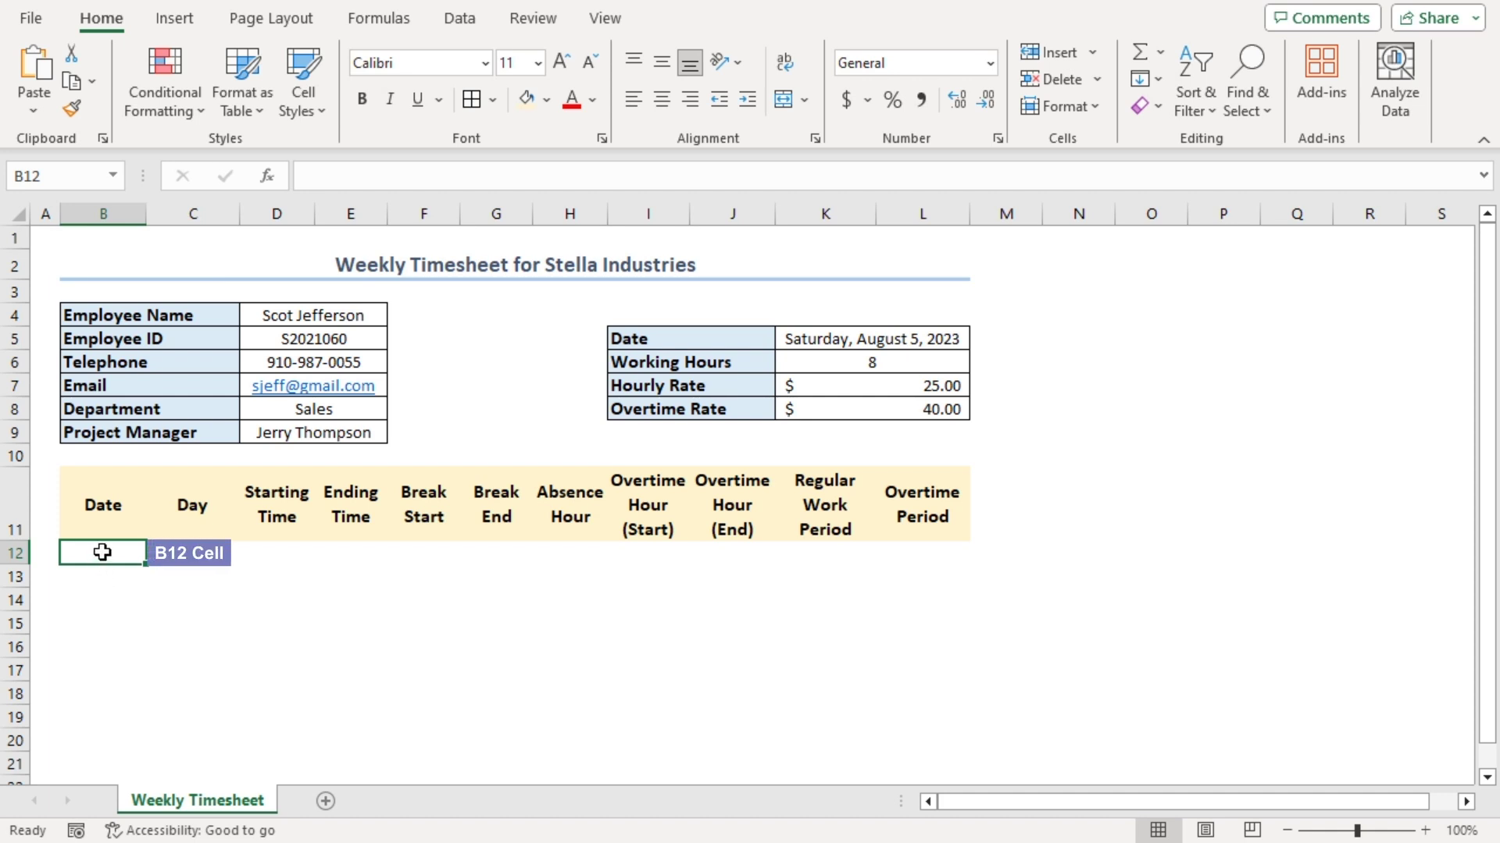
Link B12 to the start date with =K5, format it as Short Date, and AutoFit column B
text(=)
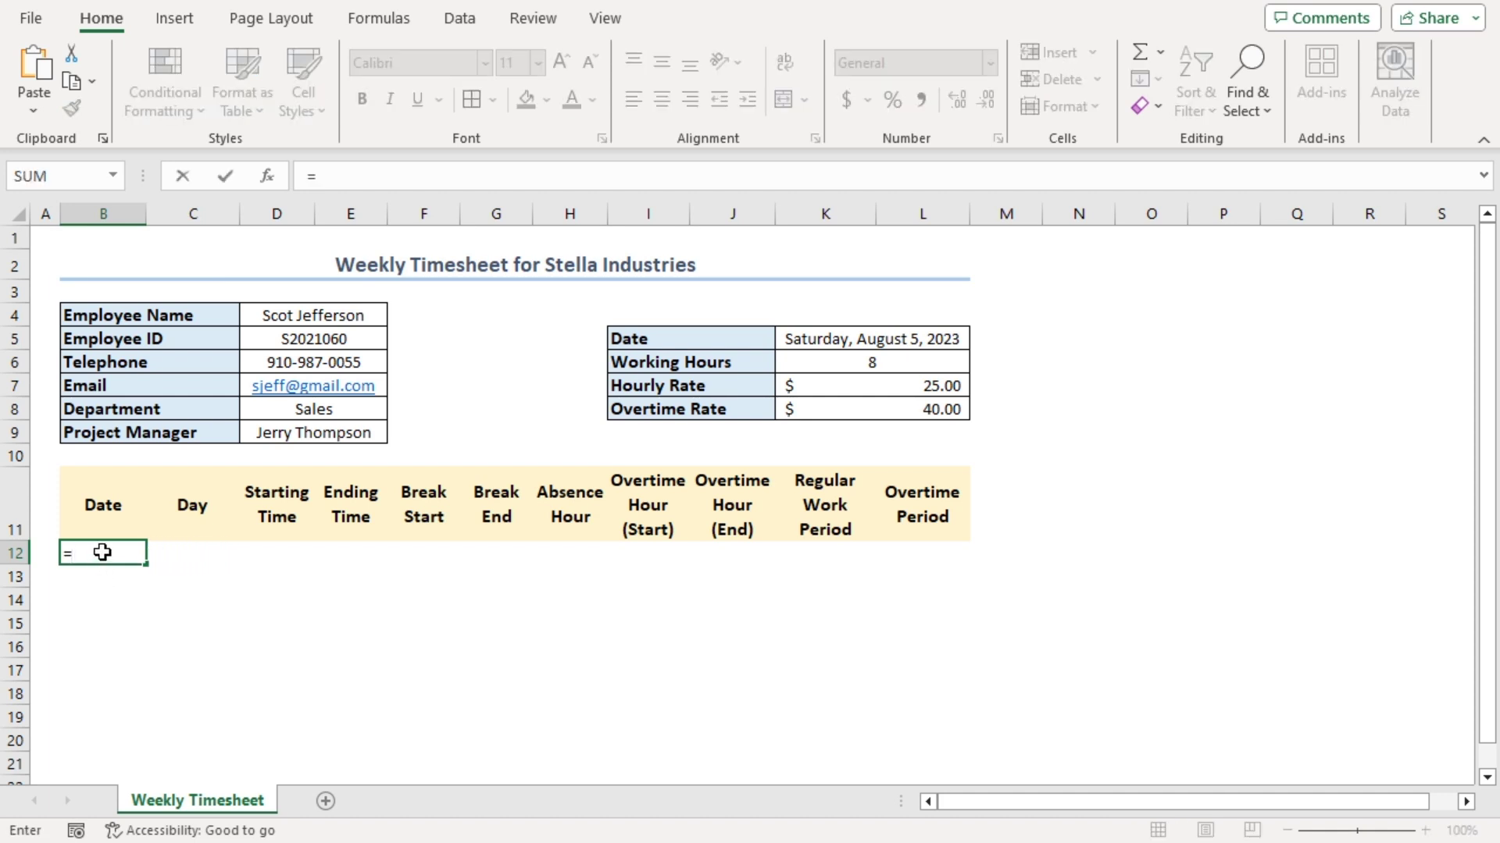
click(804, 338)
key(Return)
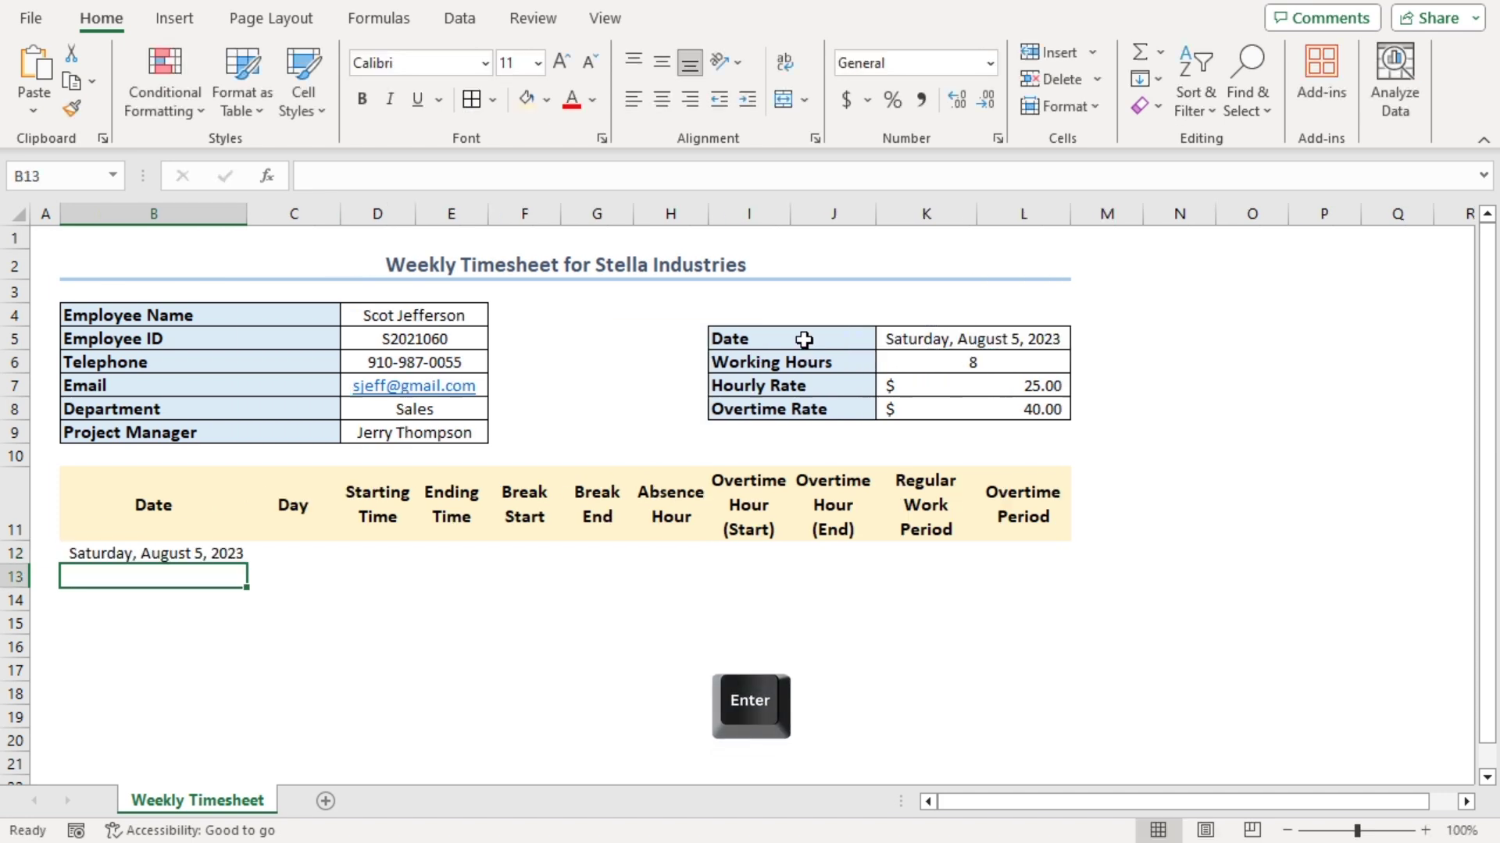
click(123, 555)
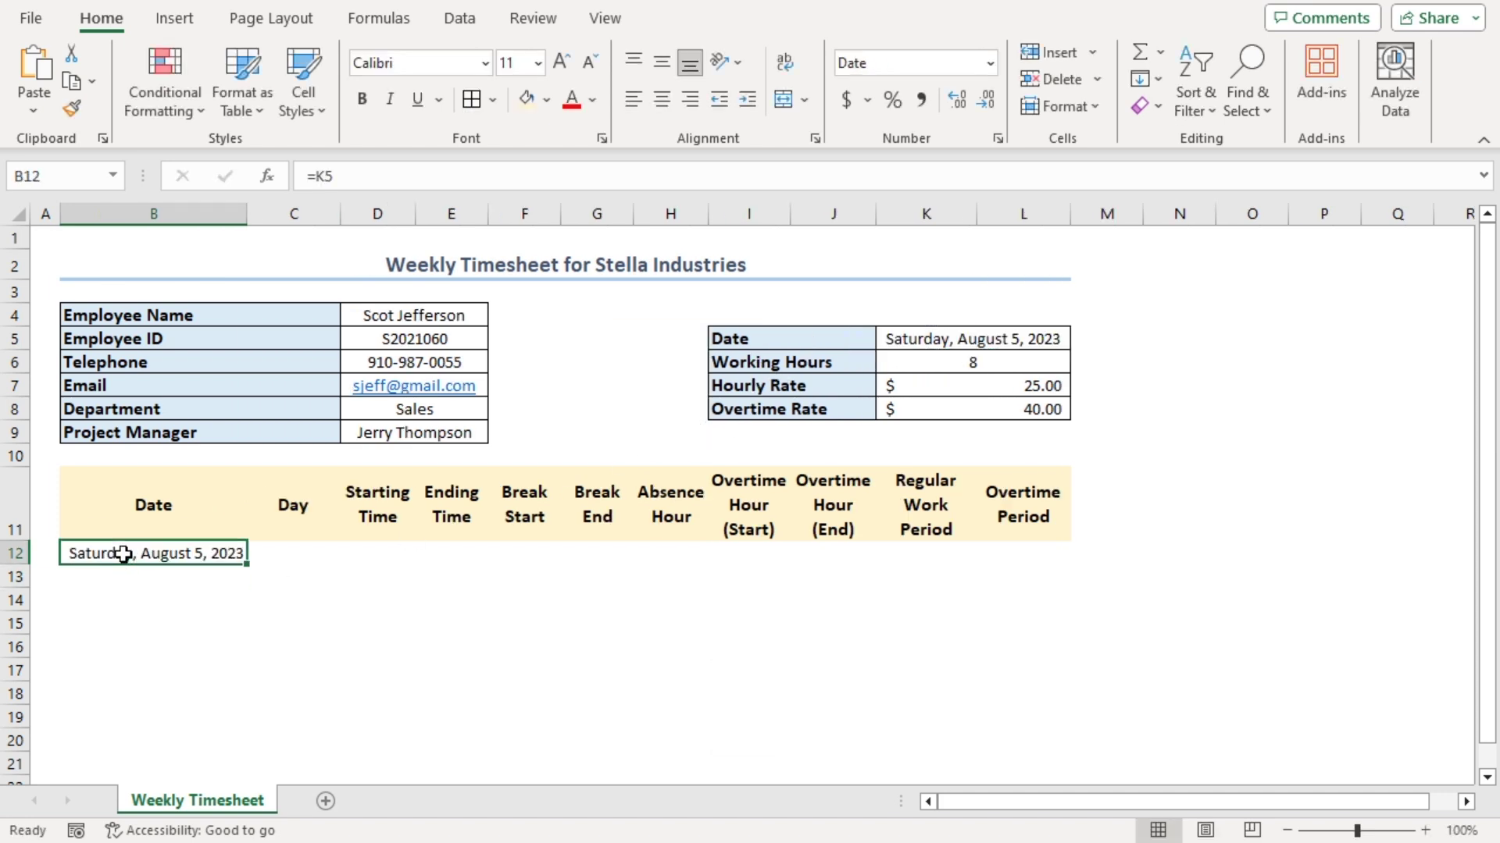
click(991, 62)
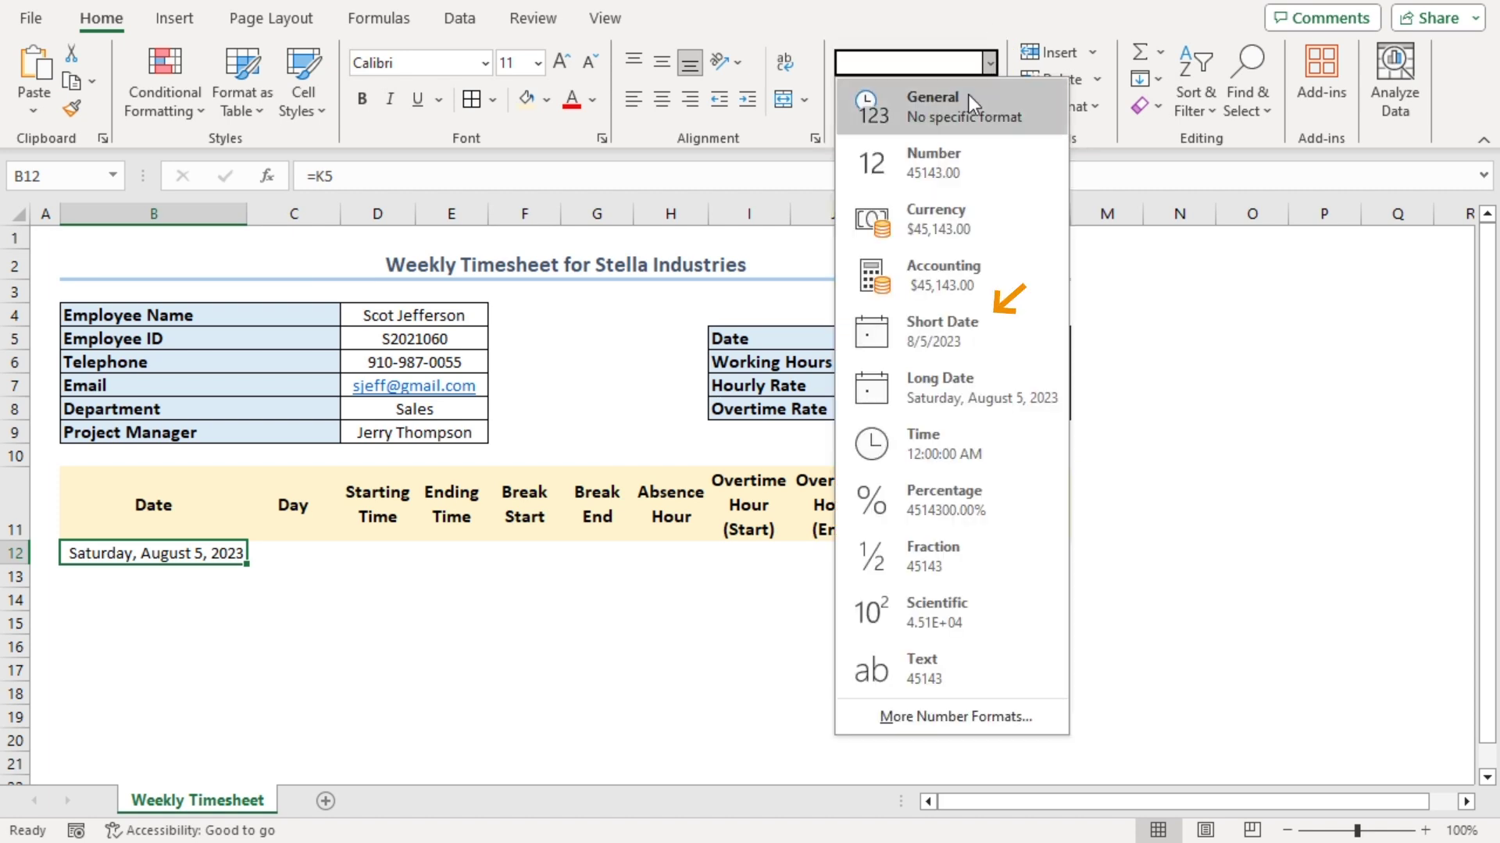
click(922, 339)
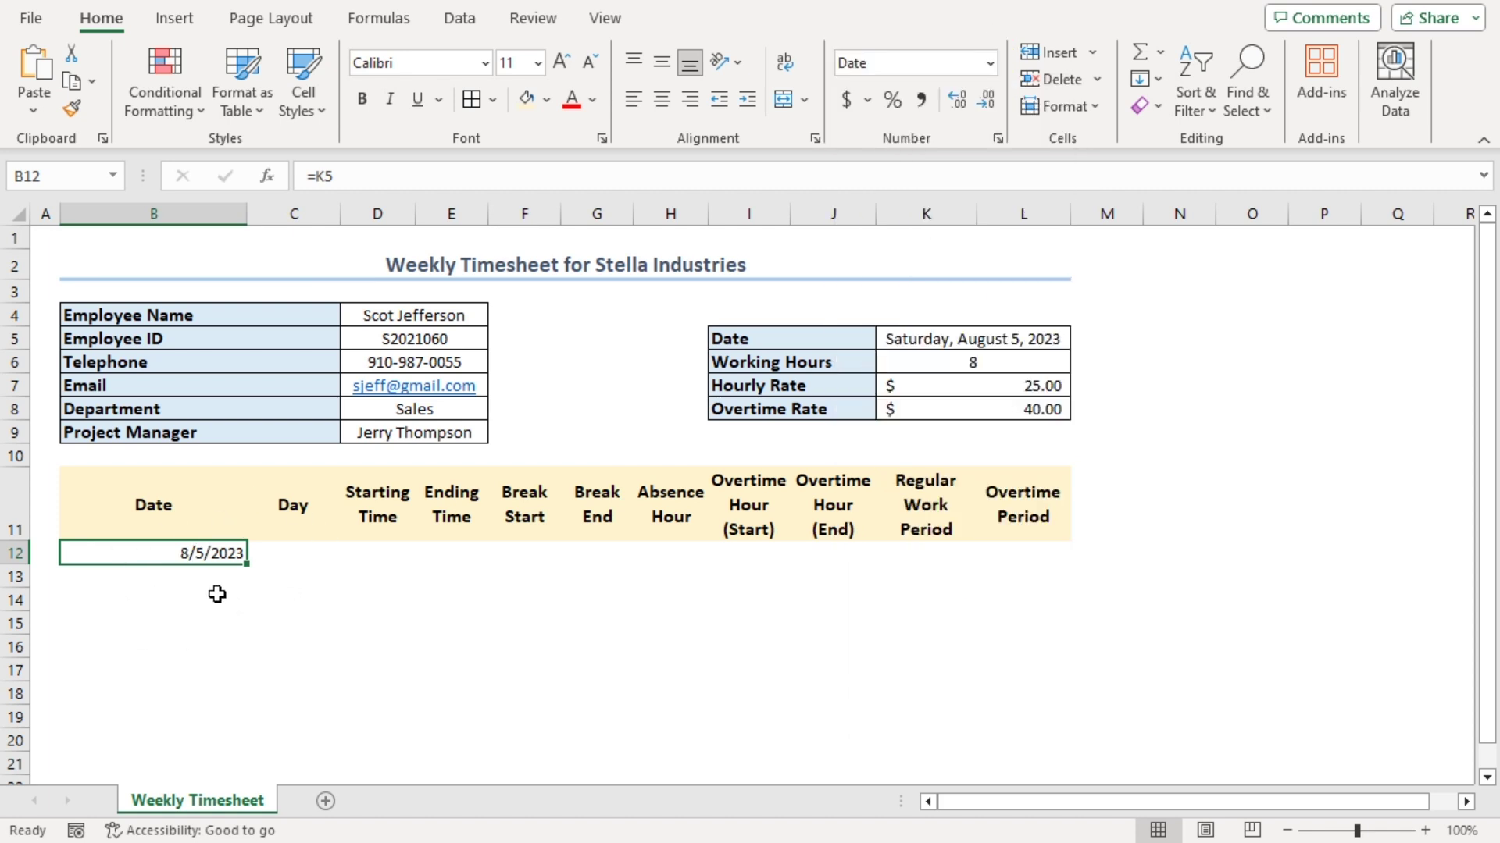
key(alt+h)
key(o)
key(i)
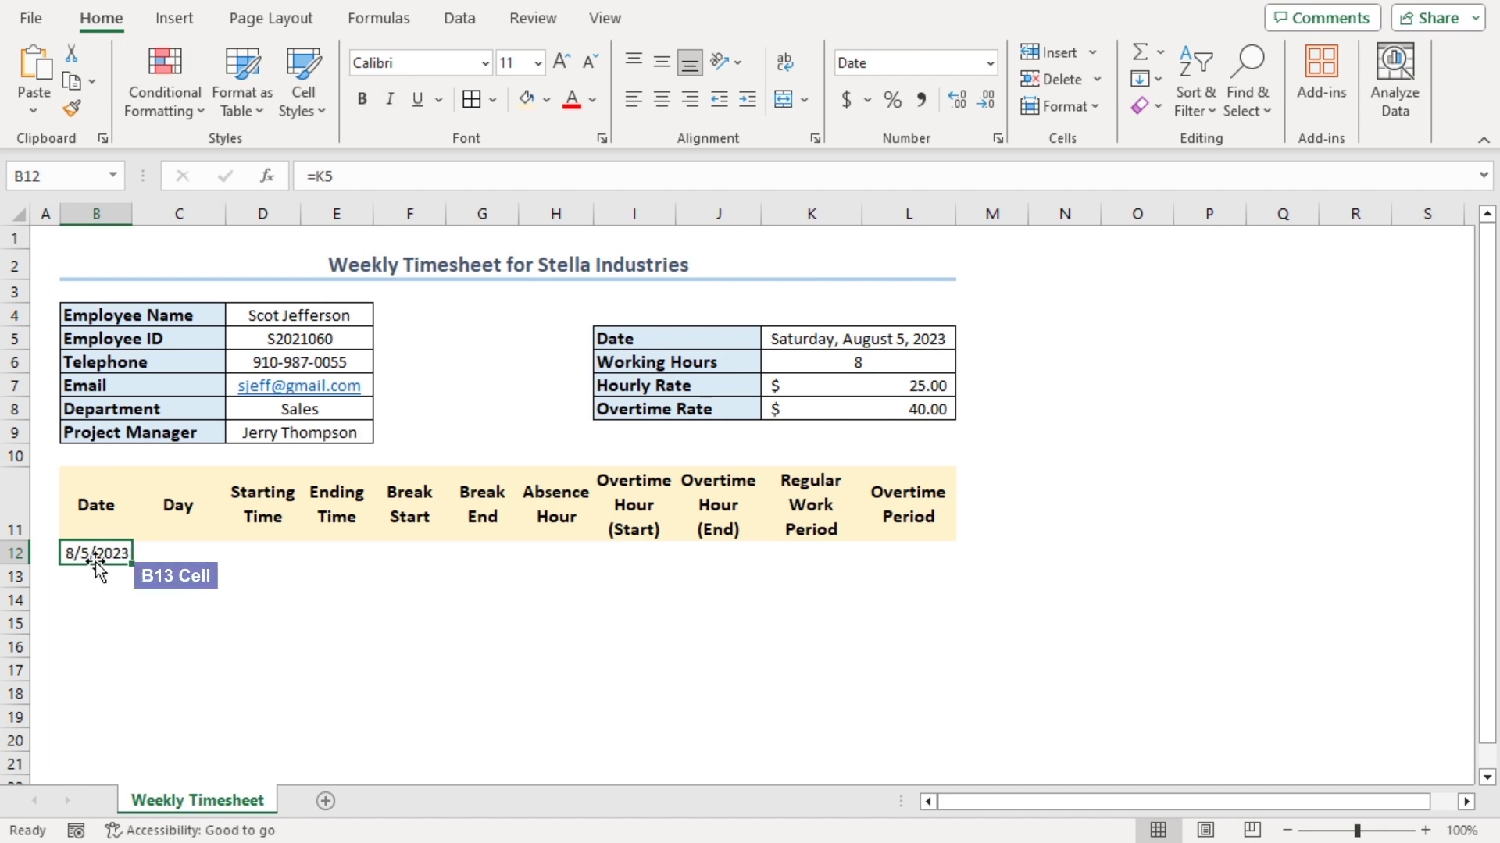
Enter =B12+1 in B13 and fill it down to B18, ending at 8/11/2023
click(90, 575)
text(=)
click(94, 551)
text(+1)
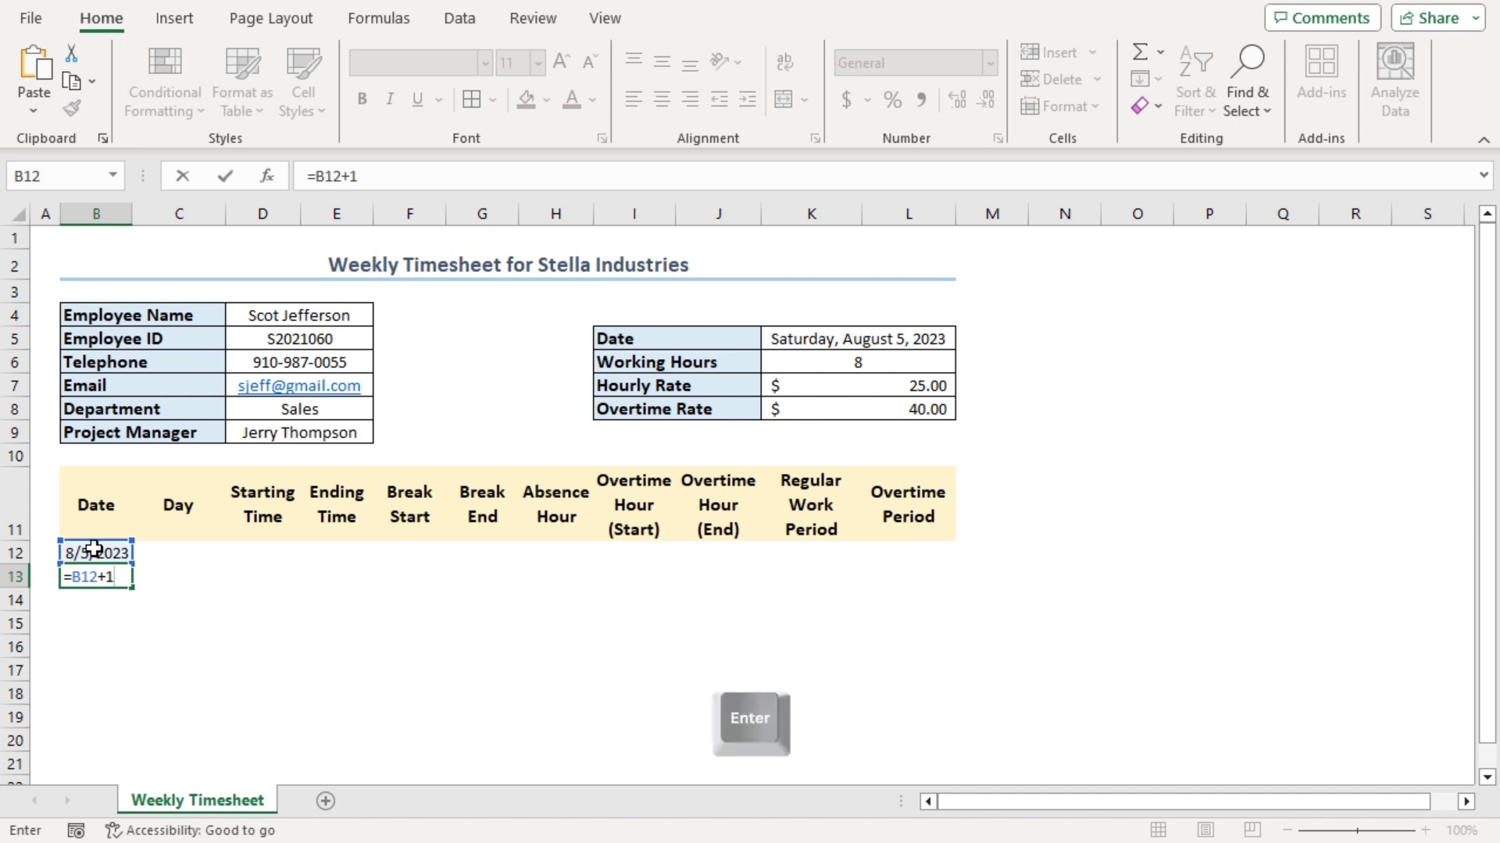
key(Return)
click(86, 576)
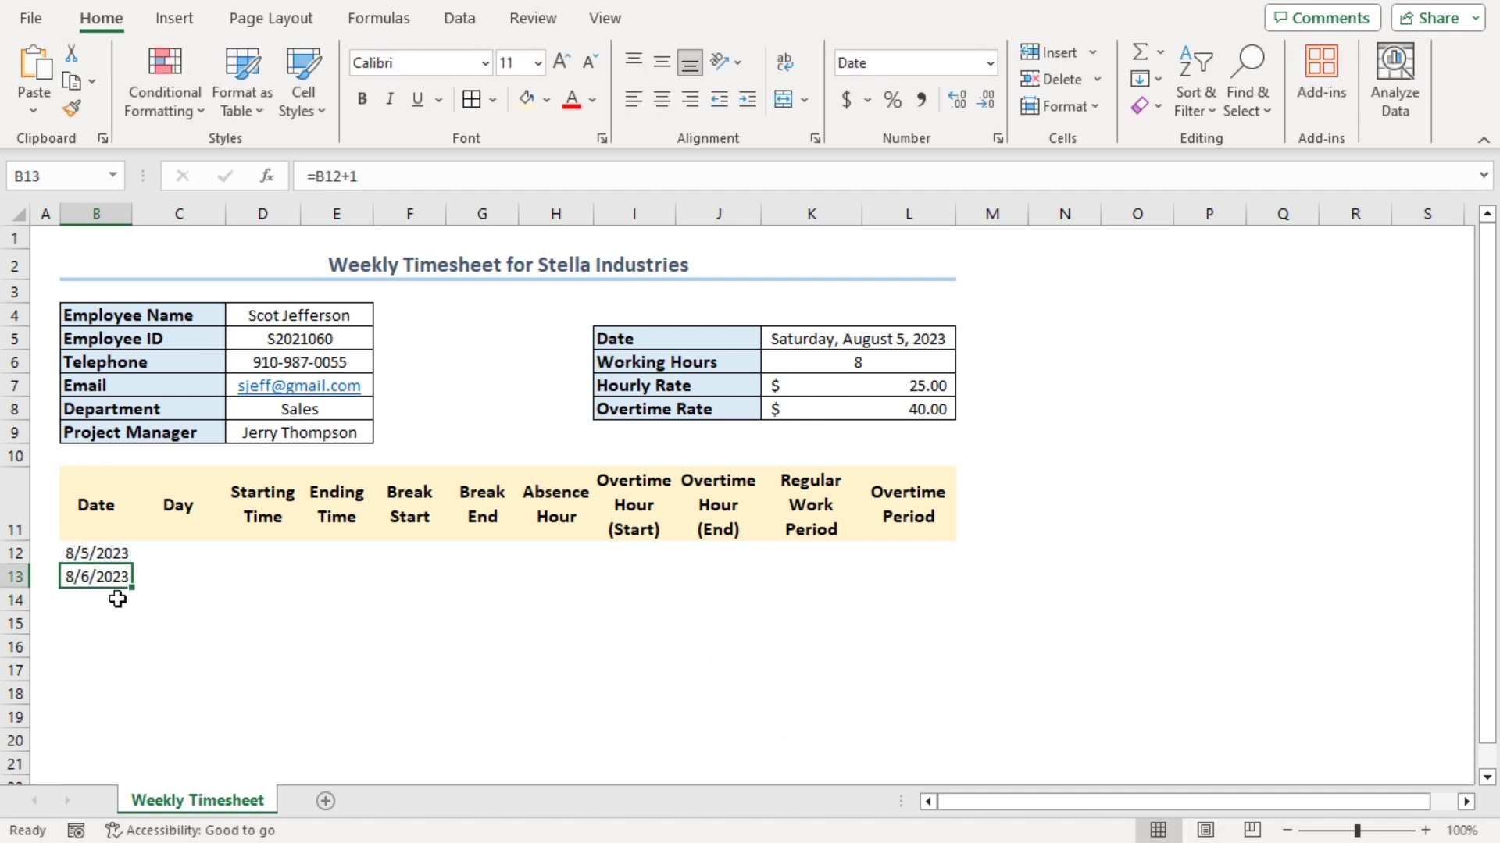
drag(132, 588, 133, 703)
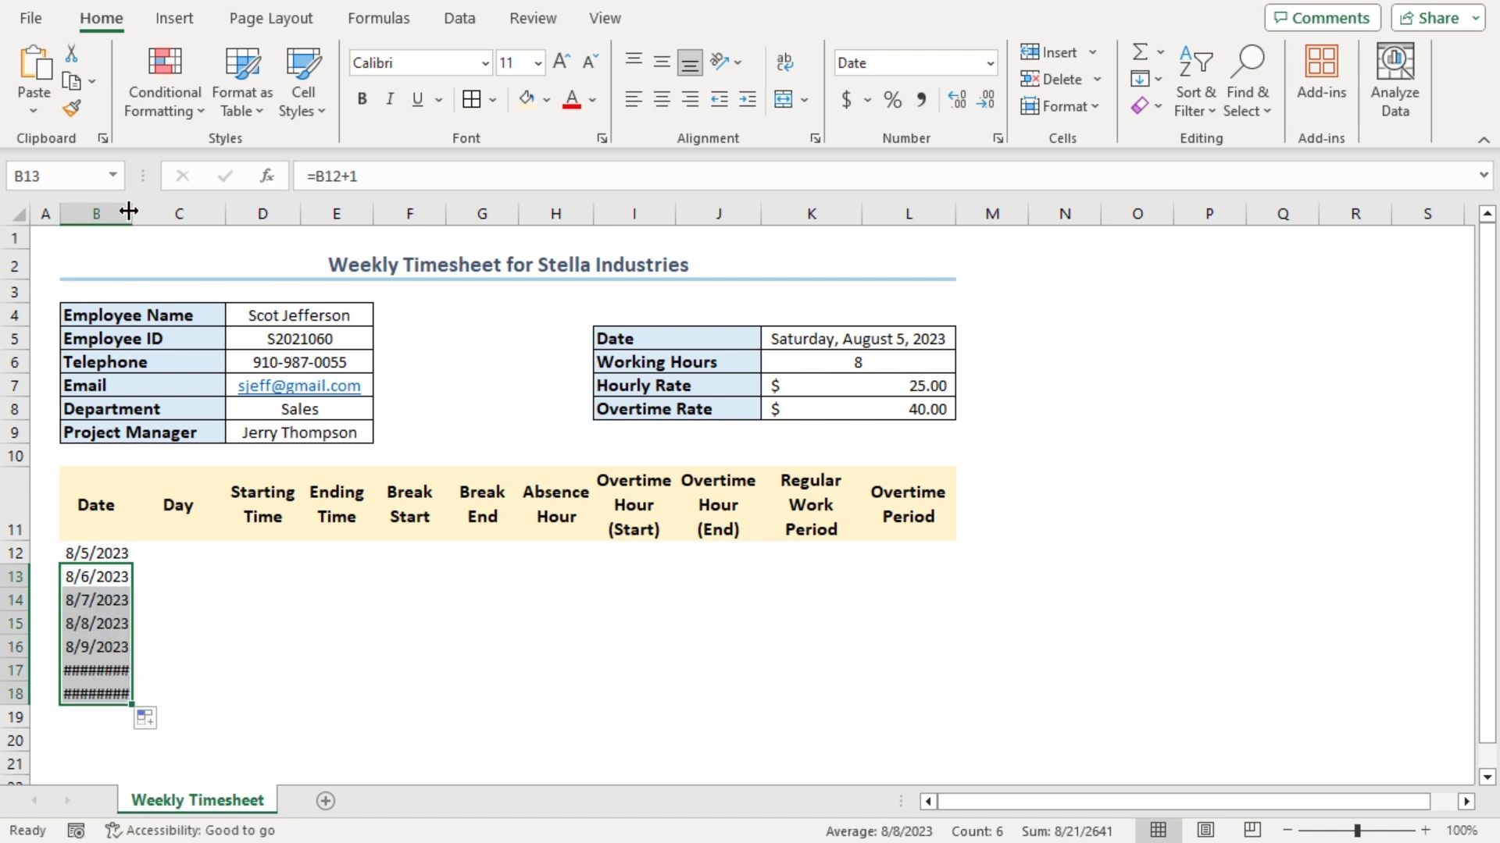
key(alt+h)
Finish widening column B and enter =TEXT(B12,"dddd") in C12 for the weekday name
key(o)
key(i)
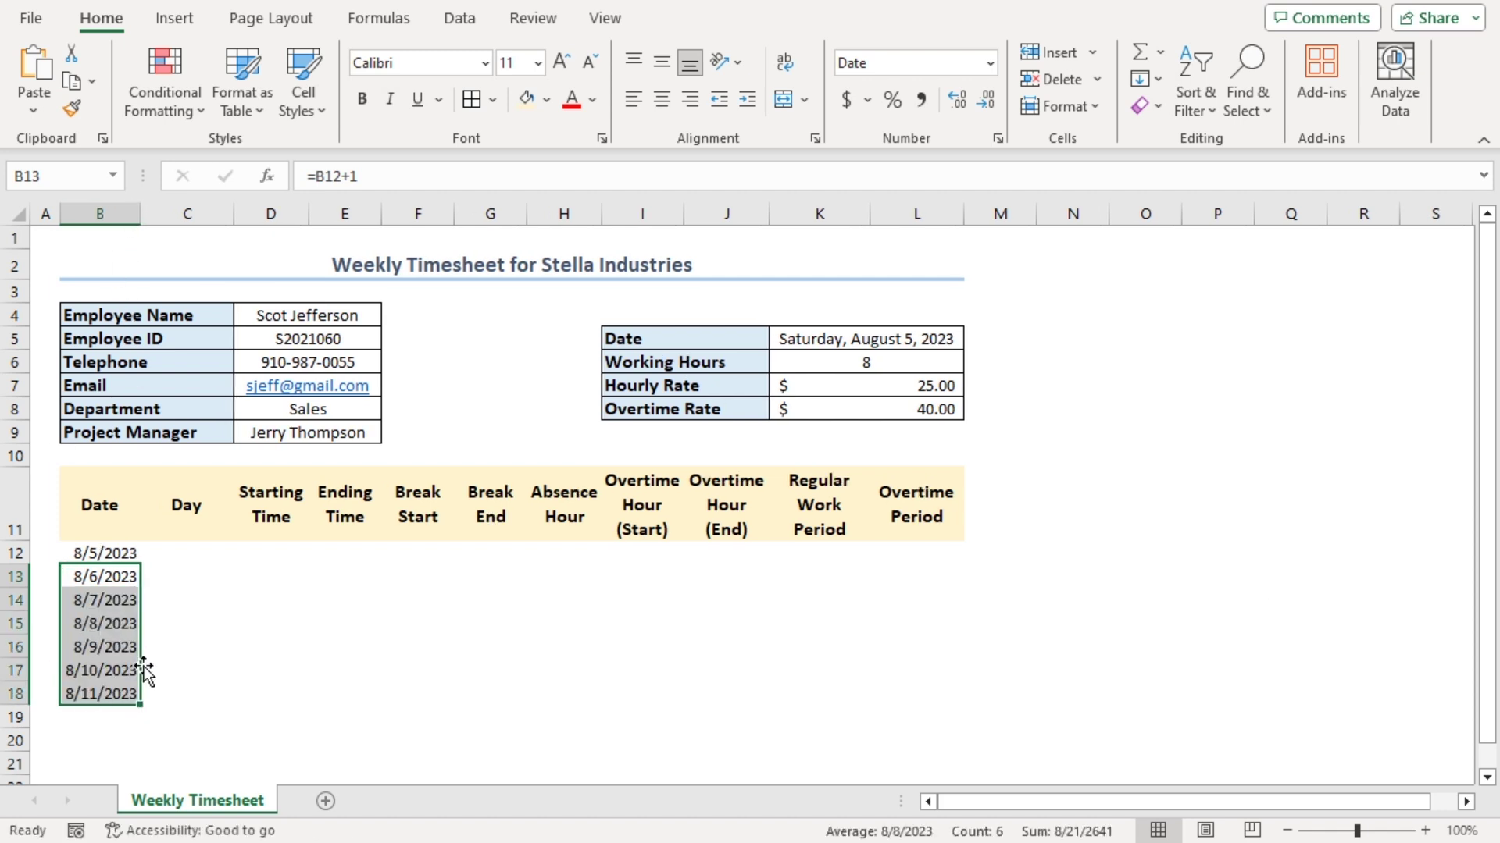
click(168, 560)
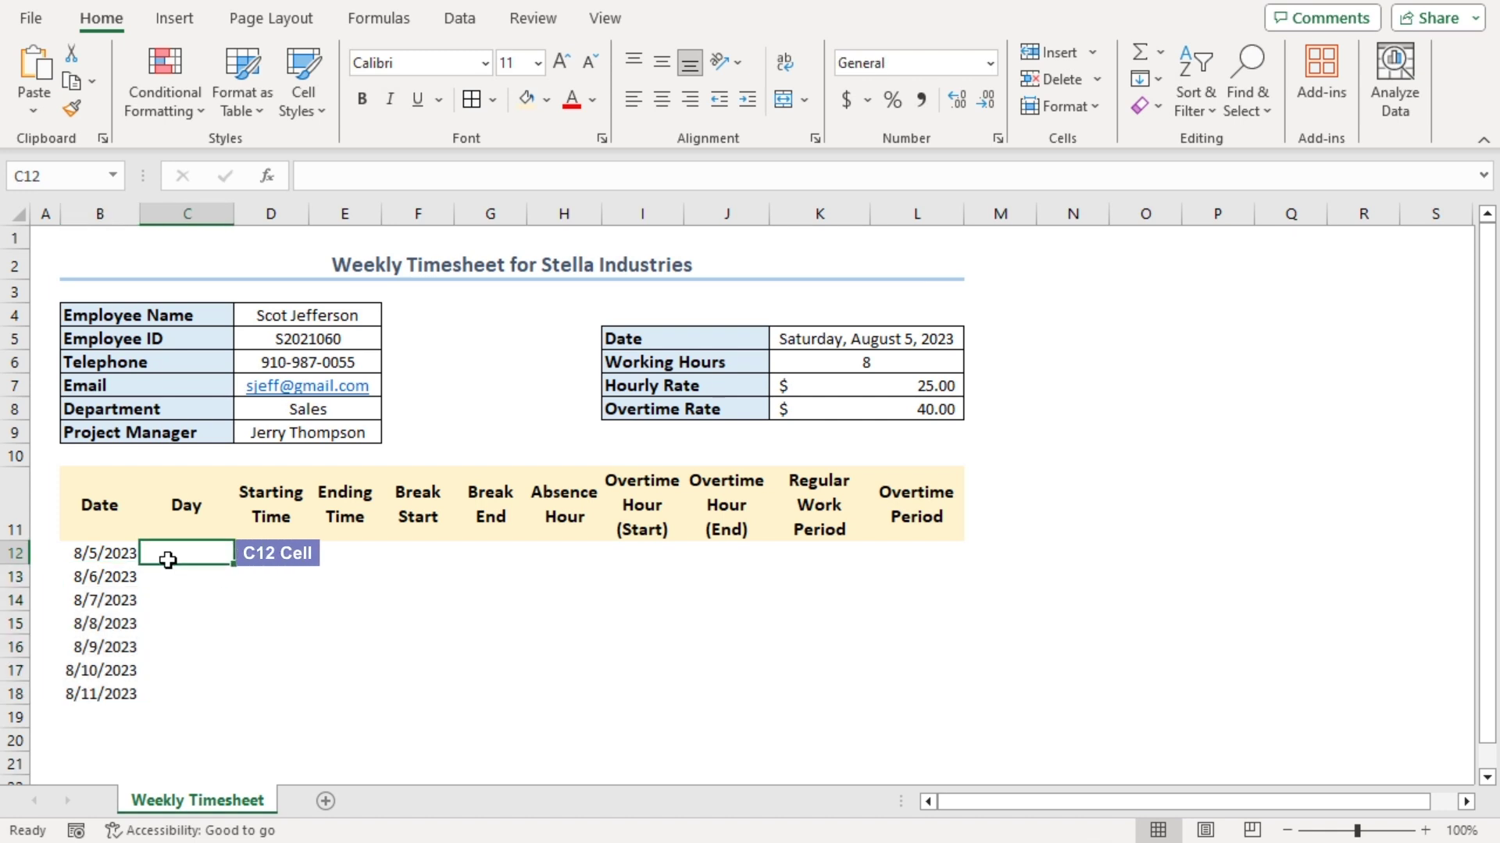
text(=)
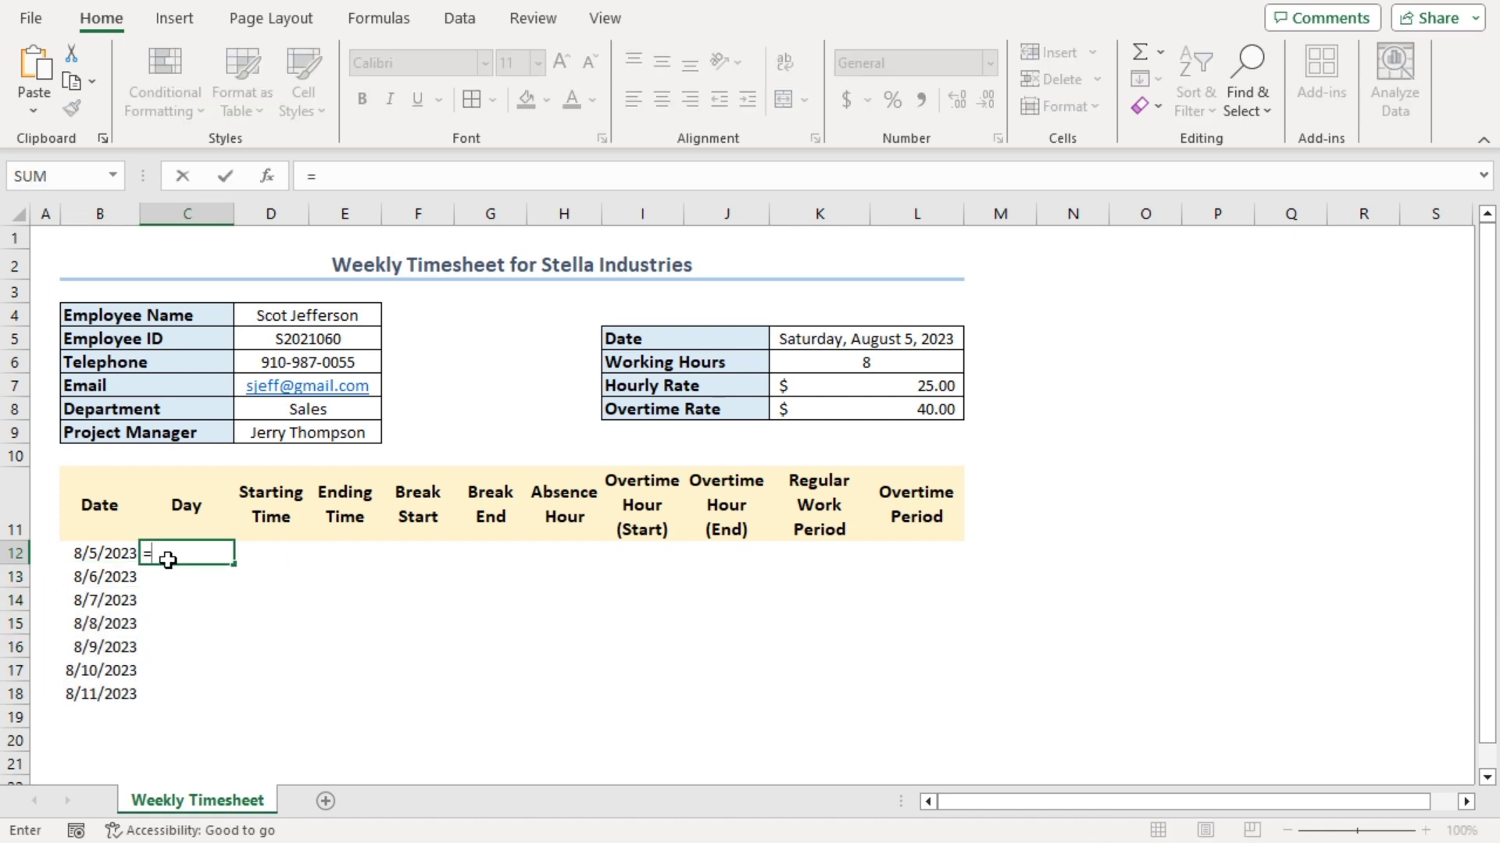
text(te)
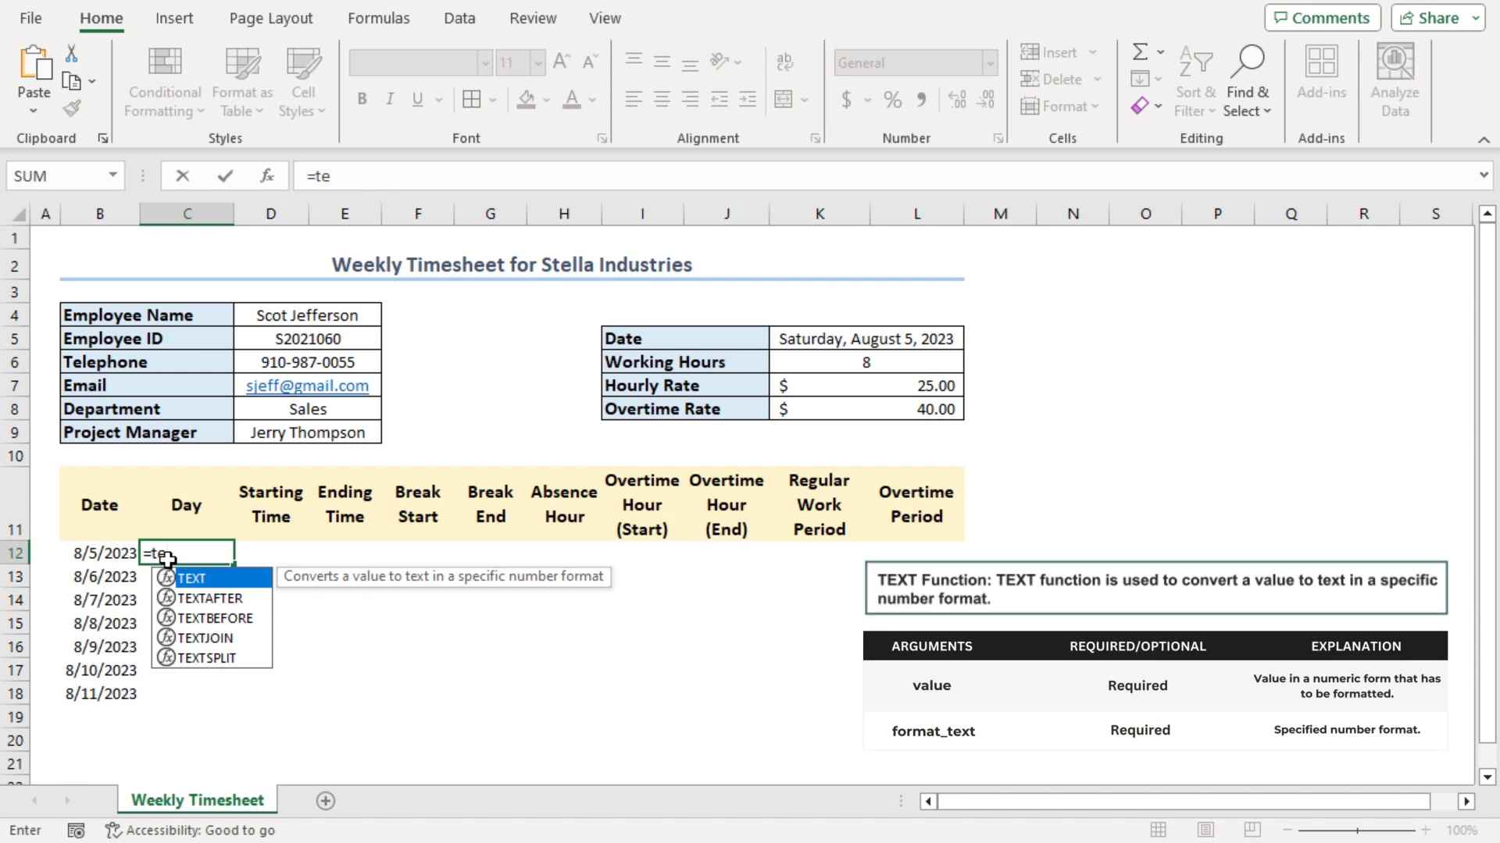
key(Tab)
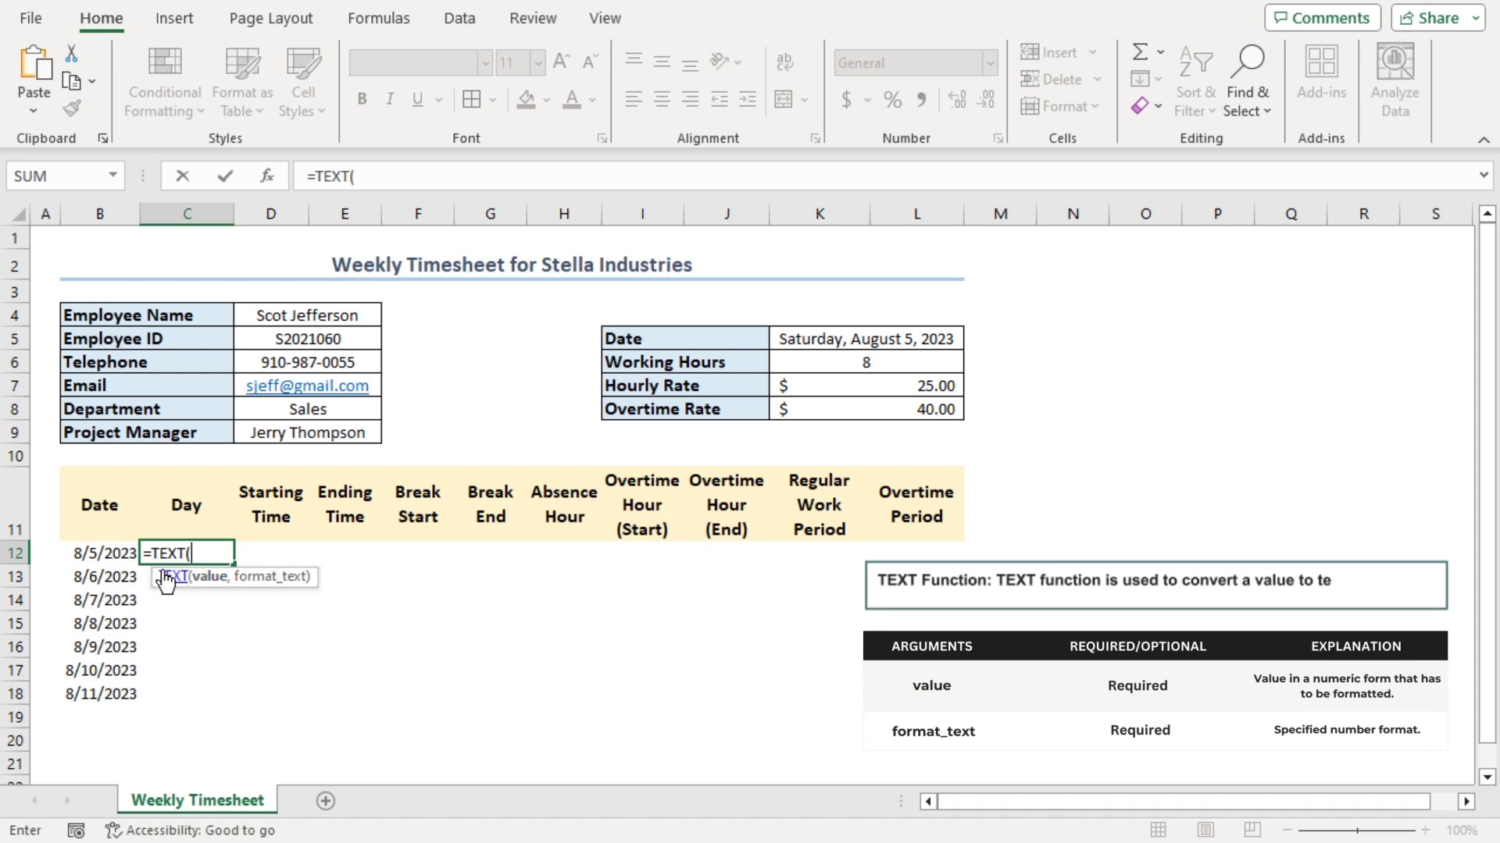
click(106, 555)
text(,)
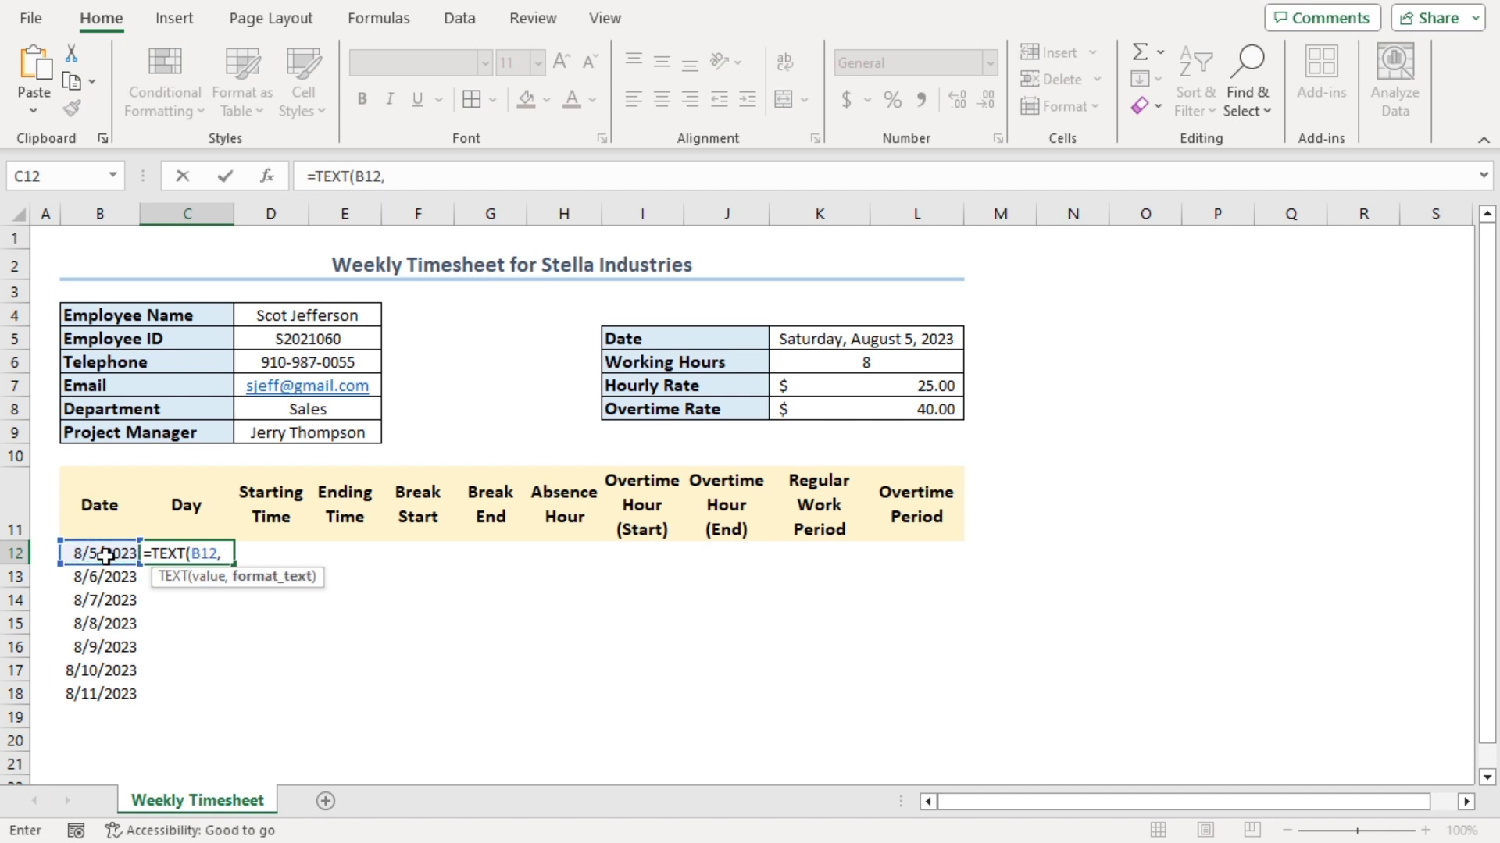
text("dddd"))
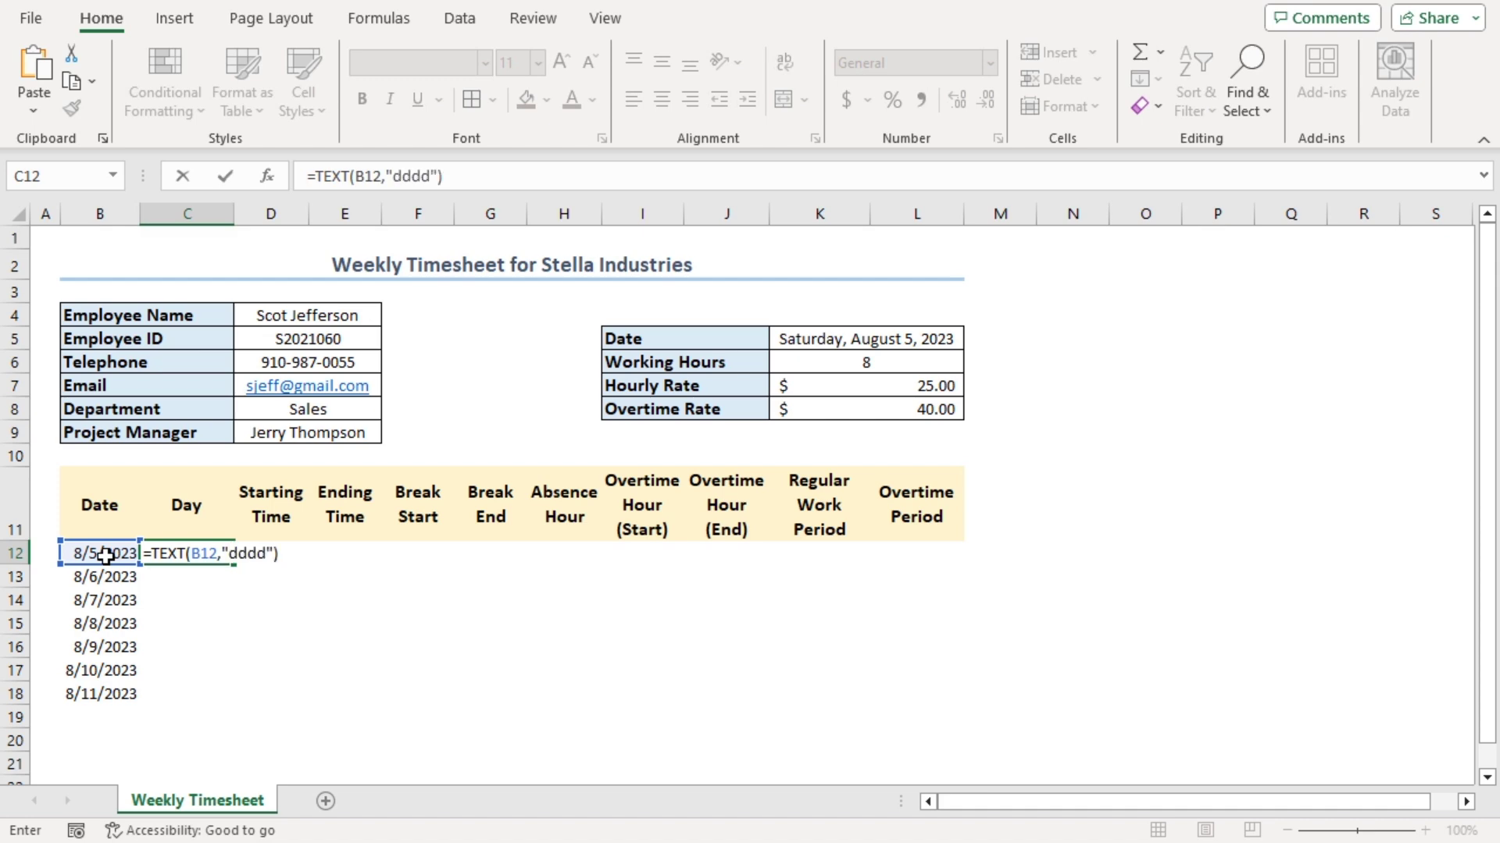
key(Return)
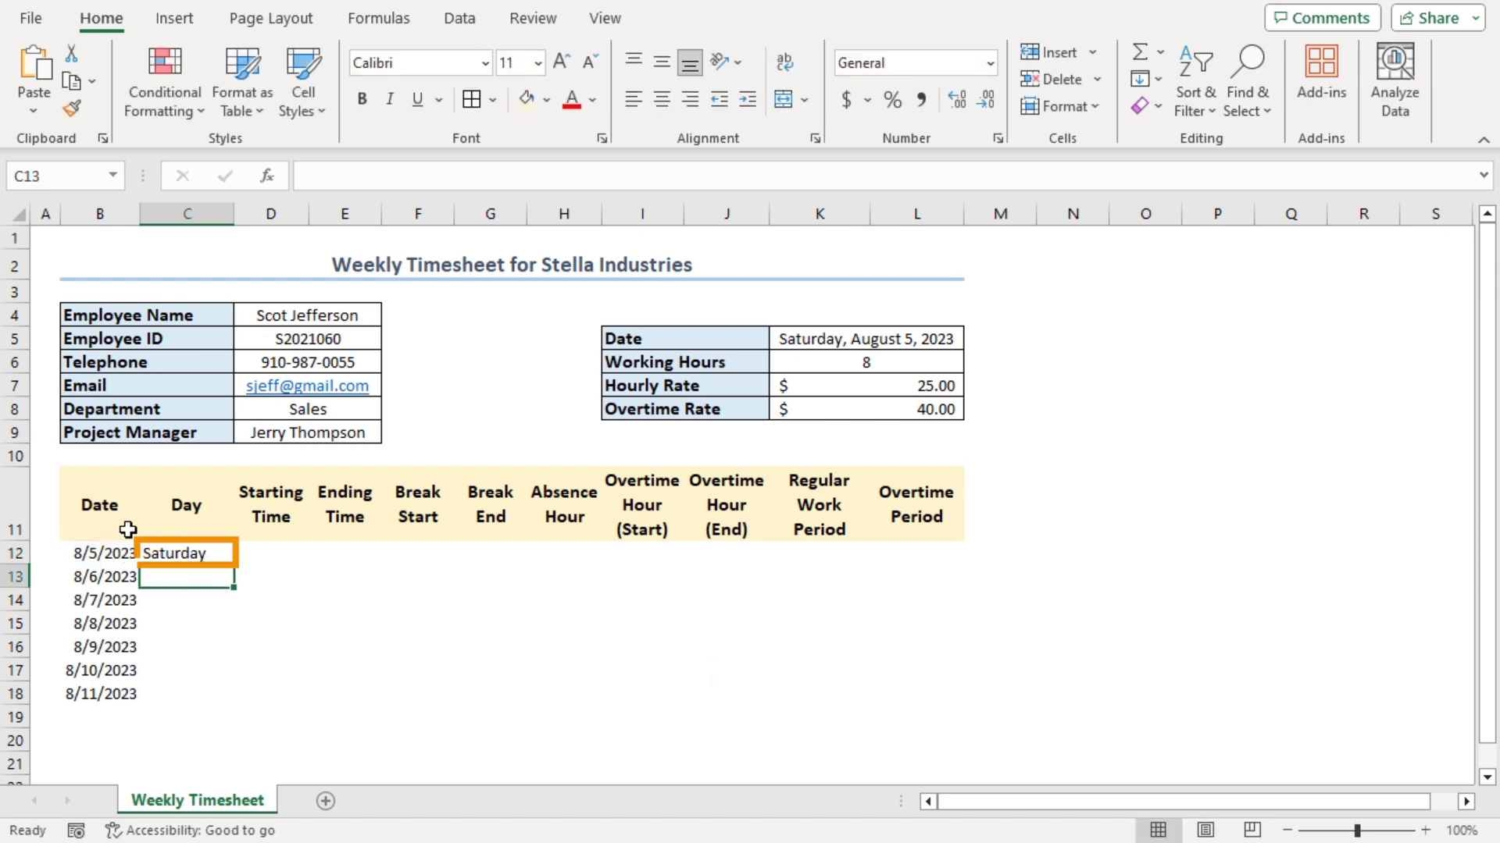
Fill the weekday formula down to row 18 and apply All Borders to B11:L18
click(166, 554)
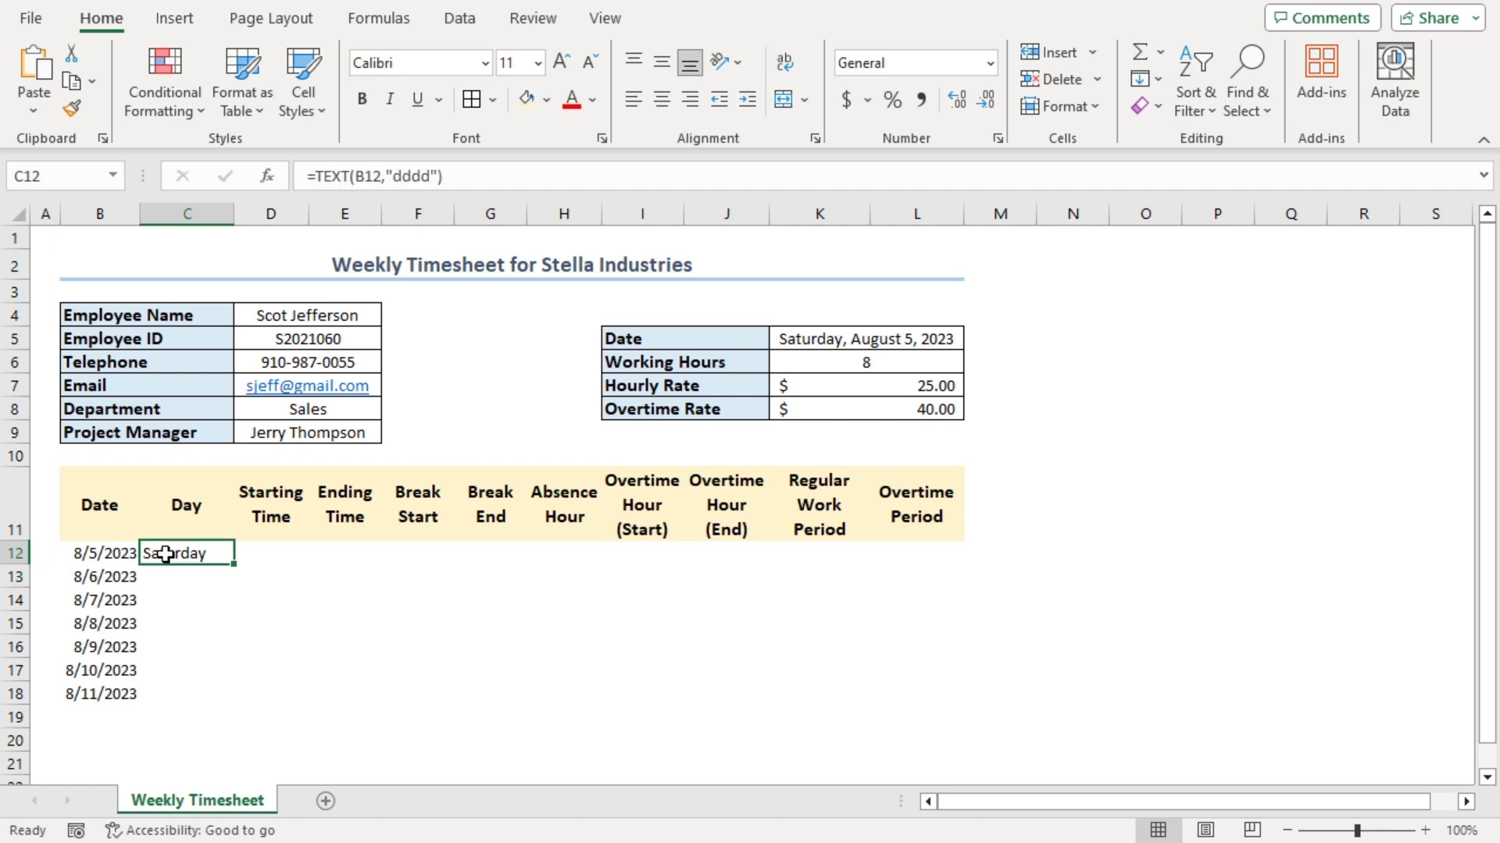
double_click(232, 564)
drag(100, 506, 901, 682)
click(471, 100)
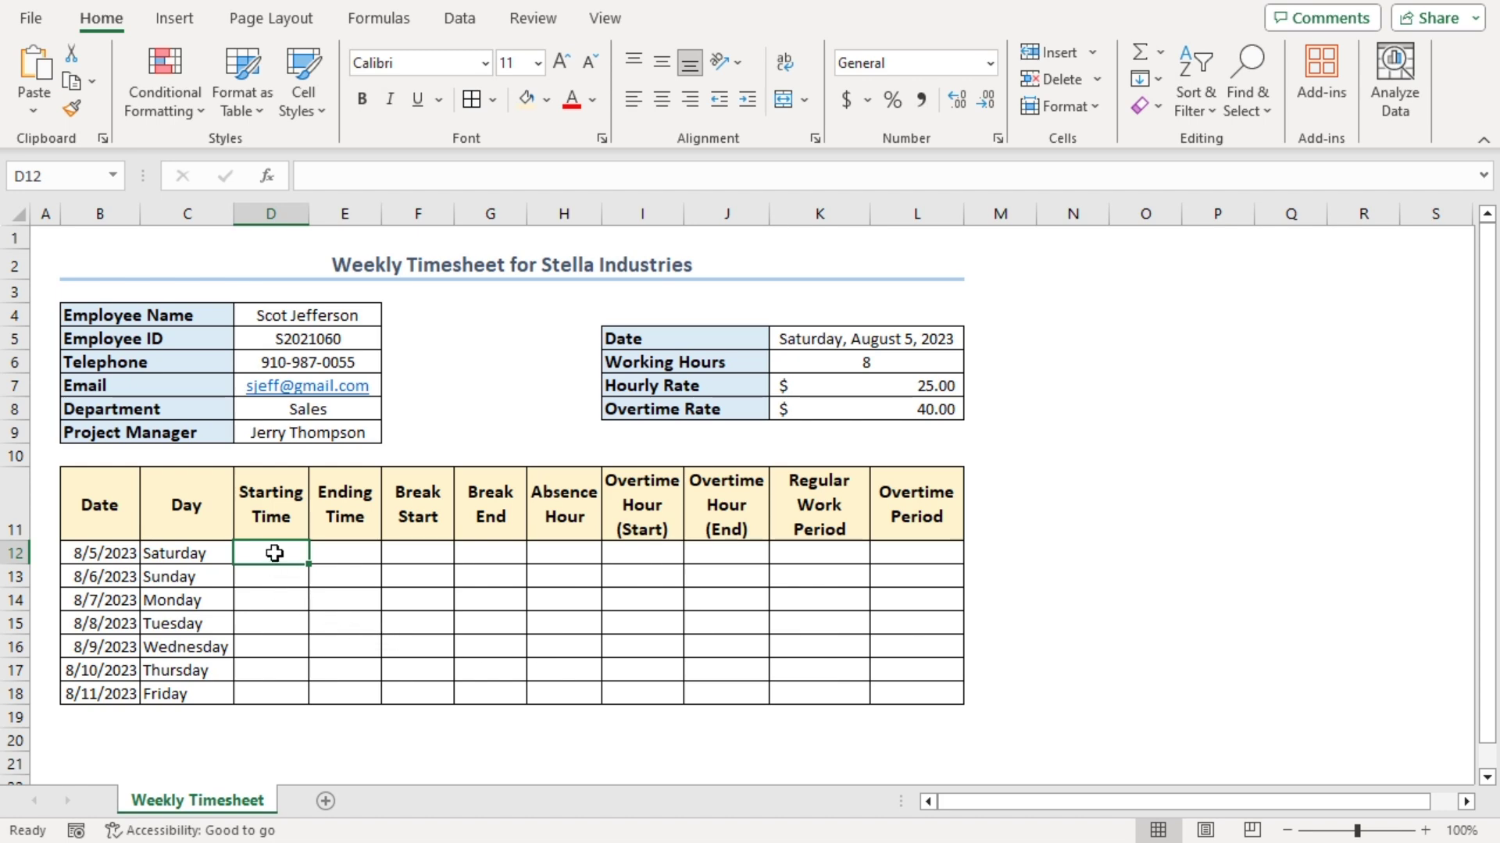
Enter Saturday's times 9:00–18:00 and Sunday's 8:15–18:15, each with a 13:00–14:00 break
text(9:00)
key(Tab)
text(18:00)
key(Tab)
text(13:00)
key(Tab)
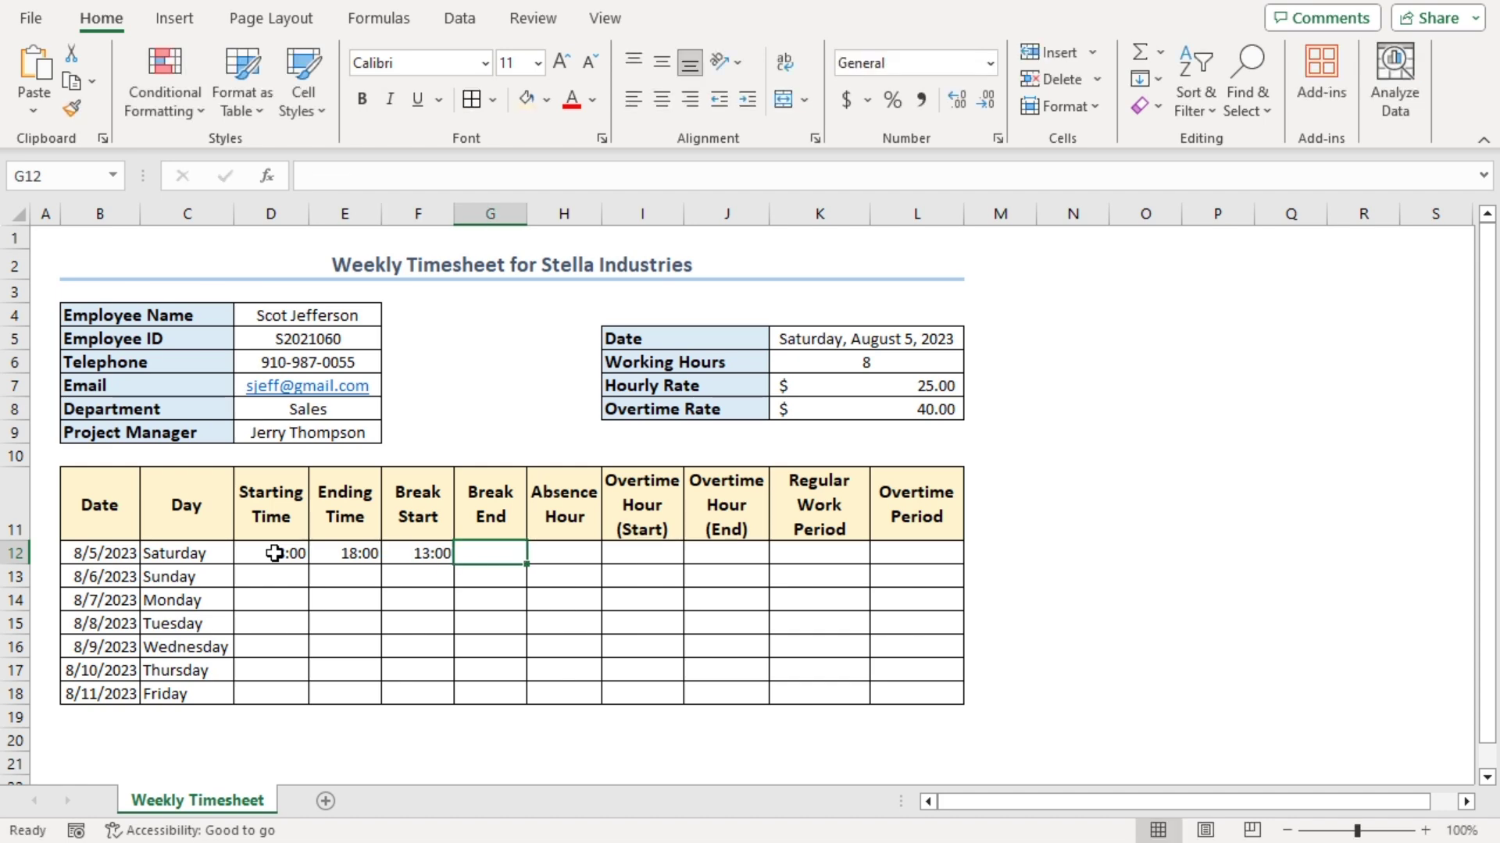
text(14:00)
key(Return)
text(8:15)
key(Tab)
text(18:15)
key(Tab)
text(13:00)
key(Tab)
text(14:00)
key(Return)
Copy the Saturday–Sunday times into Monday–Tuesday and Wednesday–Thursday
drag(273, 553, 491, 577)
key(ctrl+c)
click(273, 601)
key(ctrl+v)
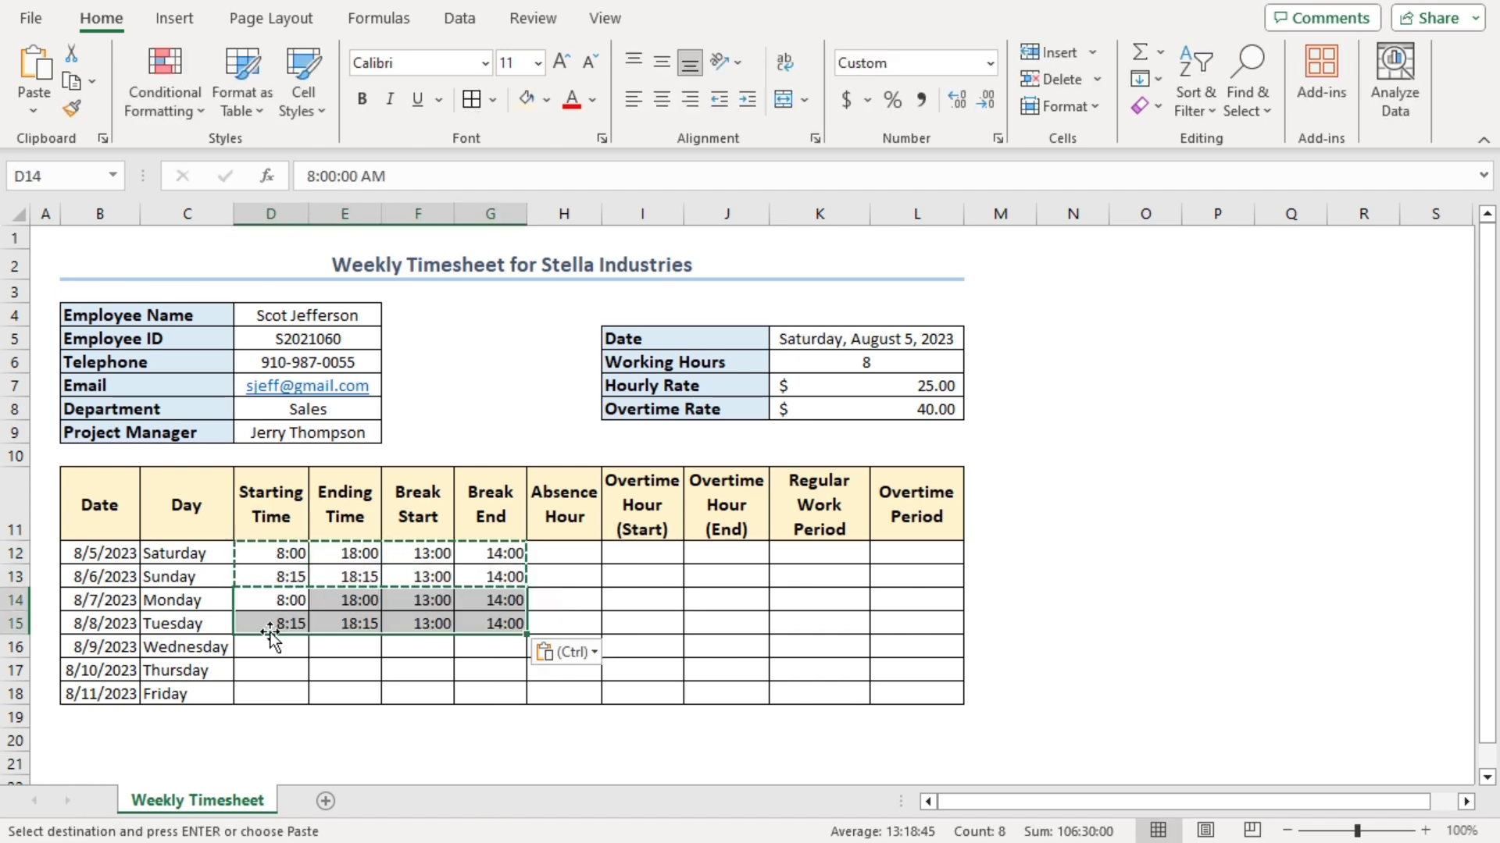
click(269, 645)
key(Return)
click(267, 639)
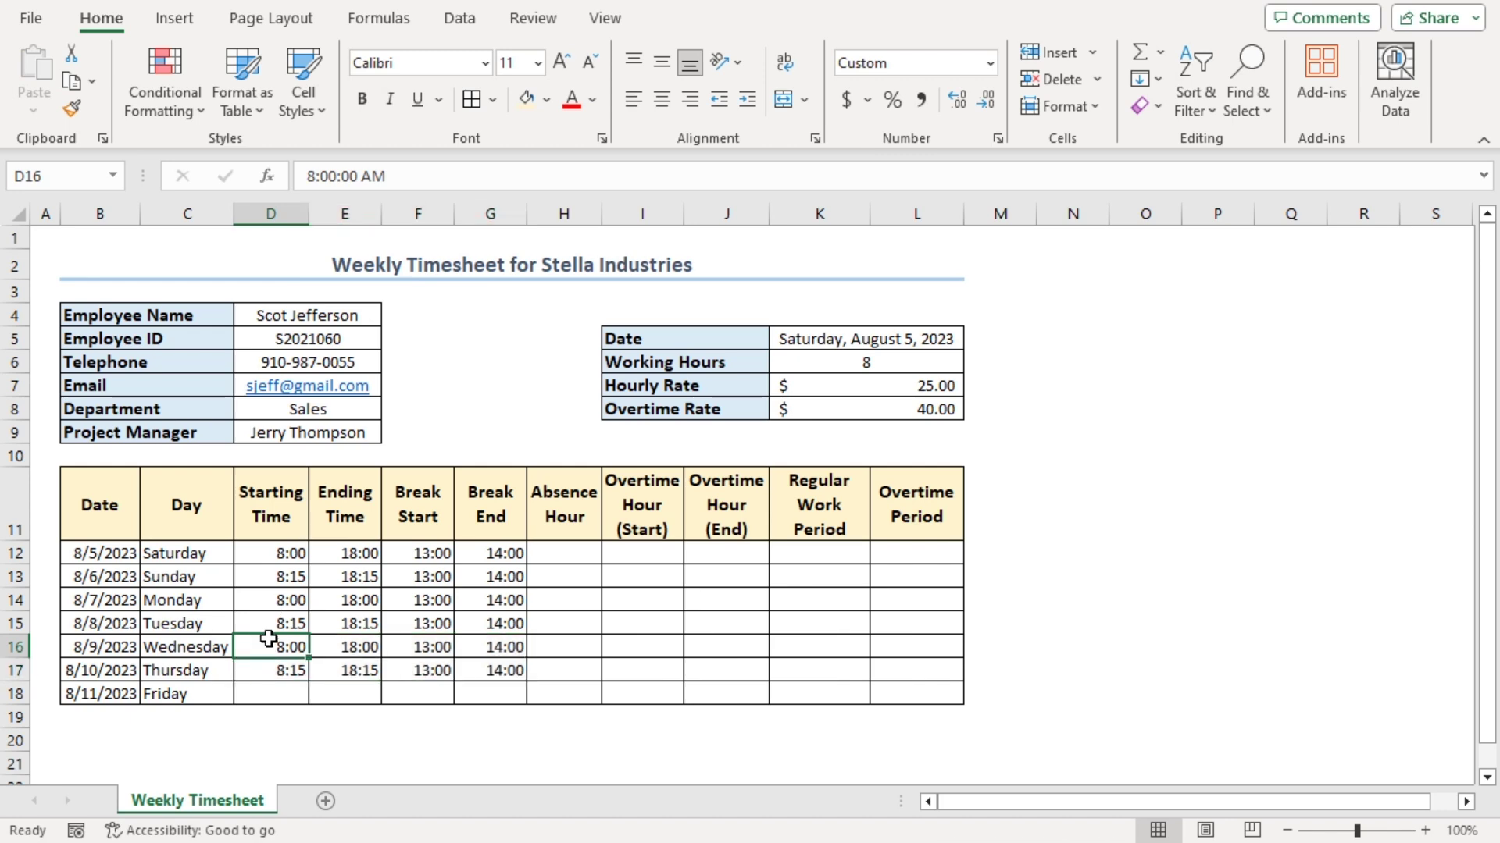
Compute Absence Hour with =G12-F12 in H12 and fill it down to row 18
click(562, 553)
text(=)
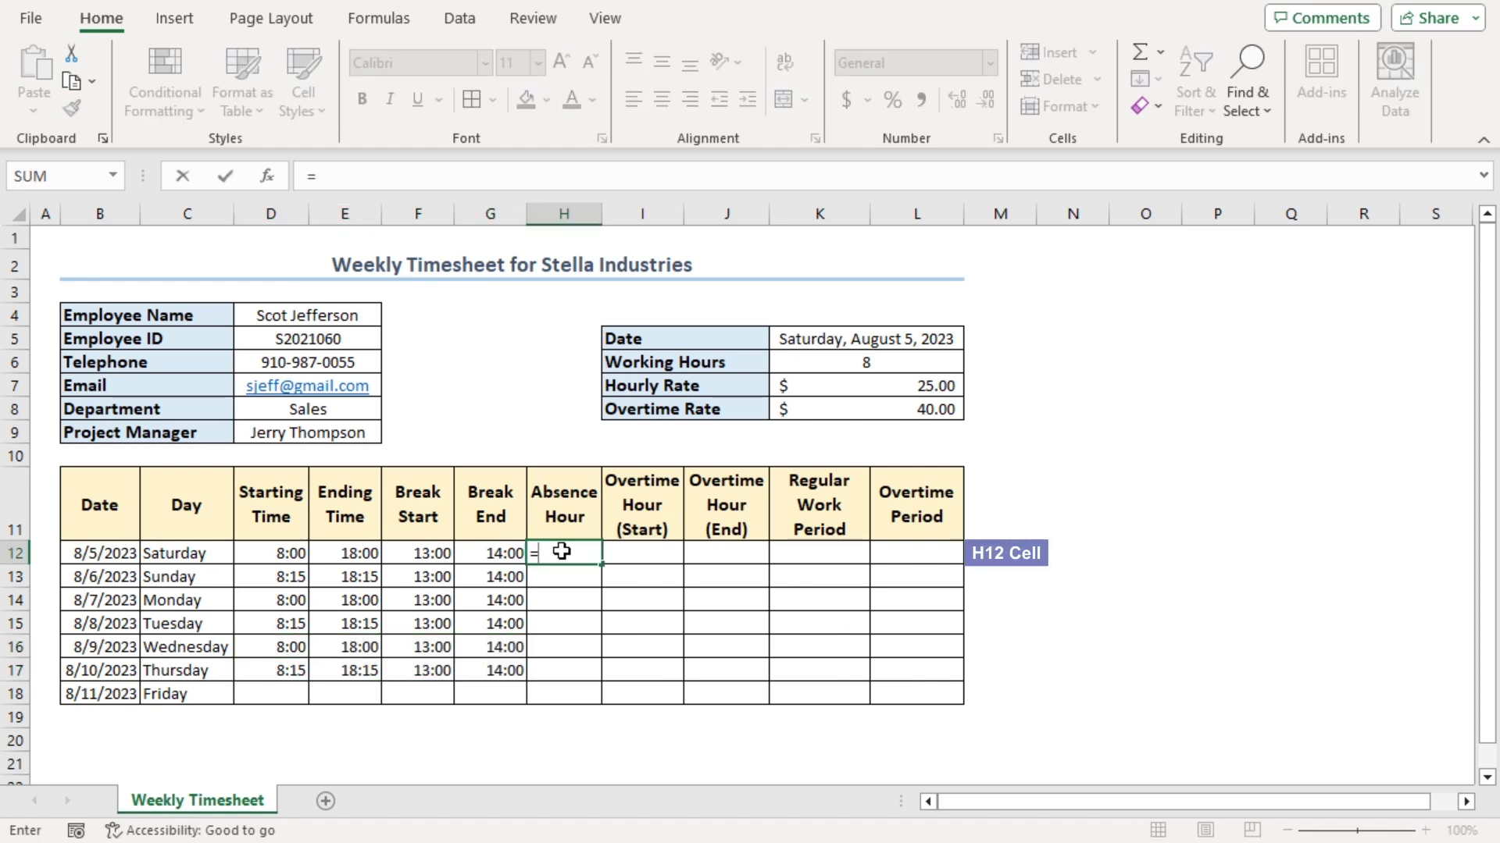
click(489, 552)
text(-)
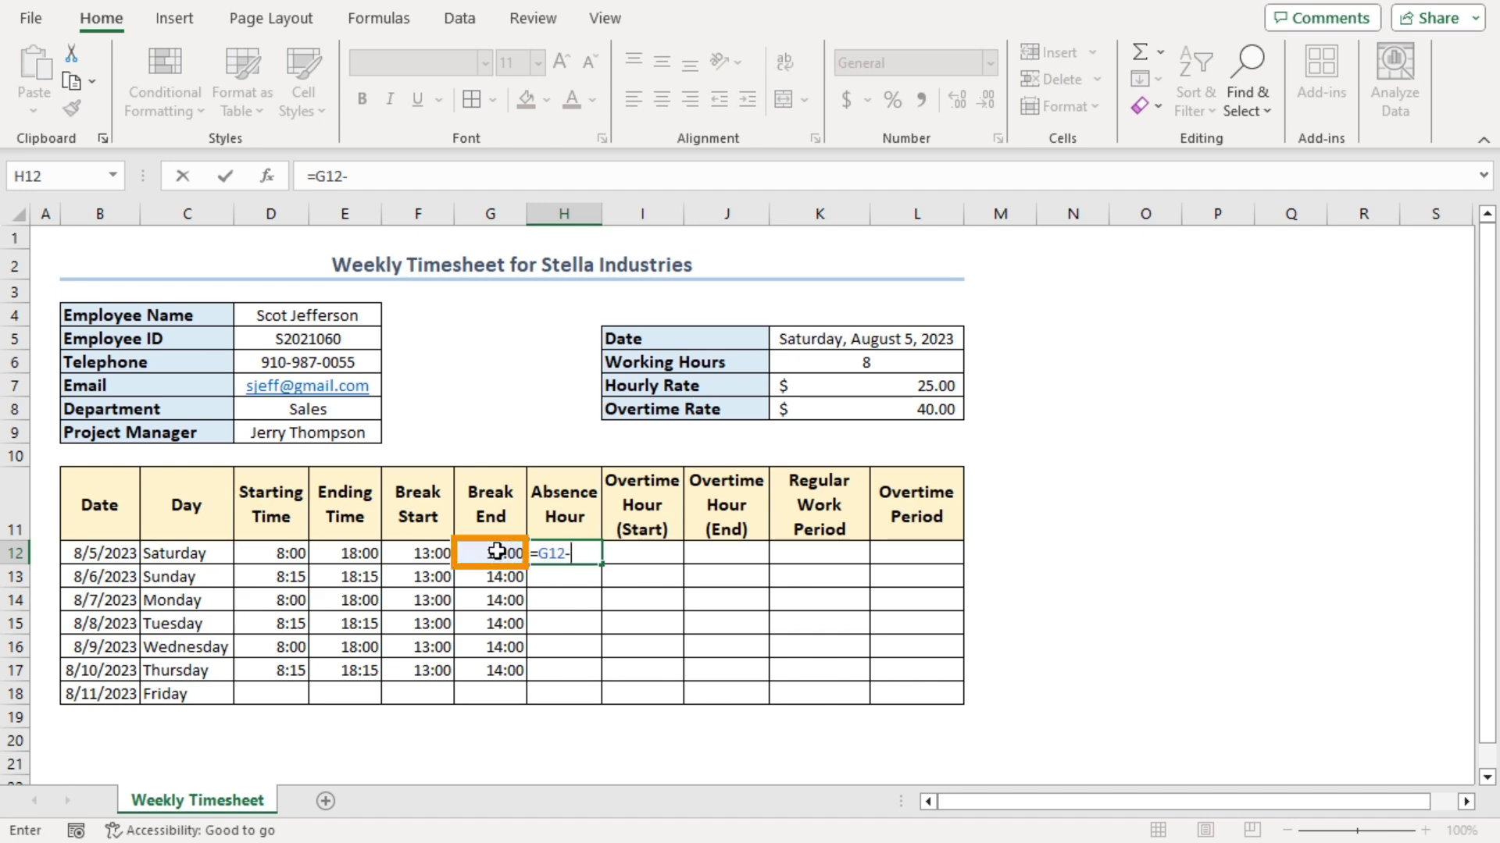
click(419, 553)
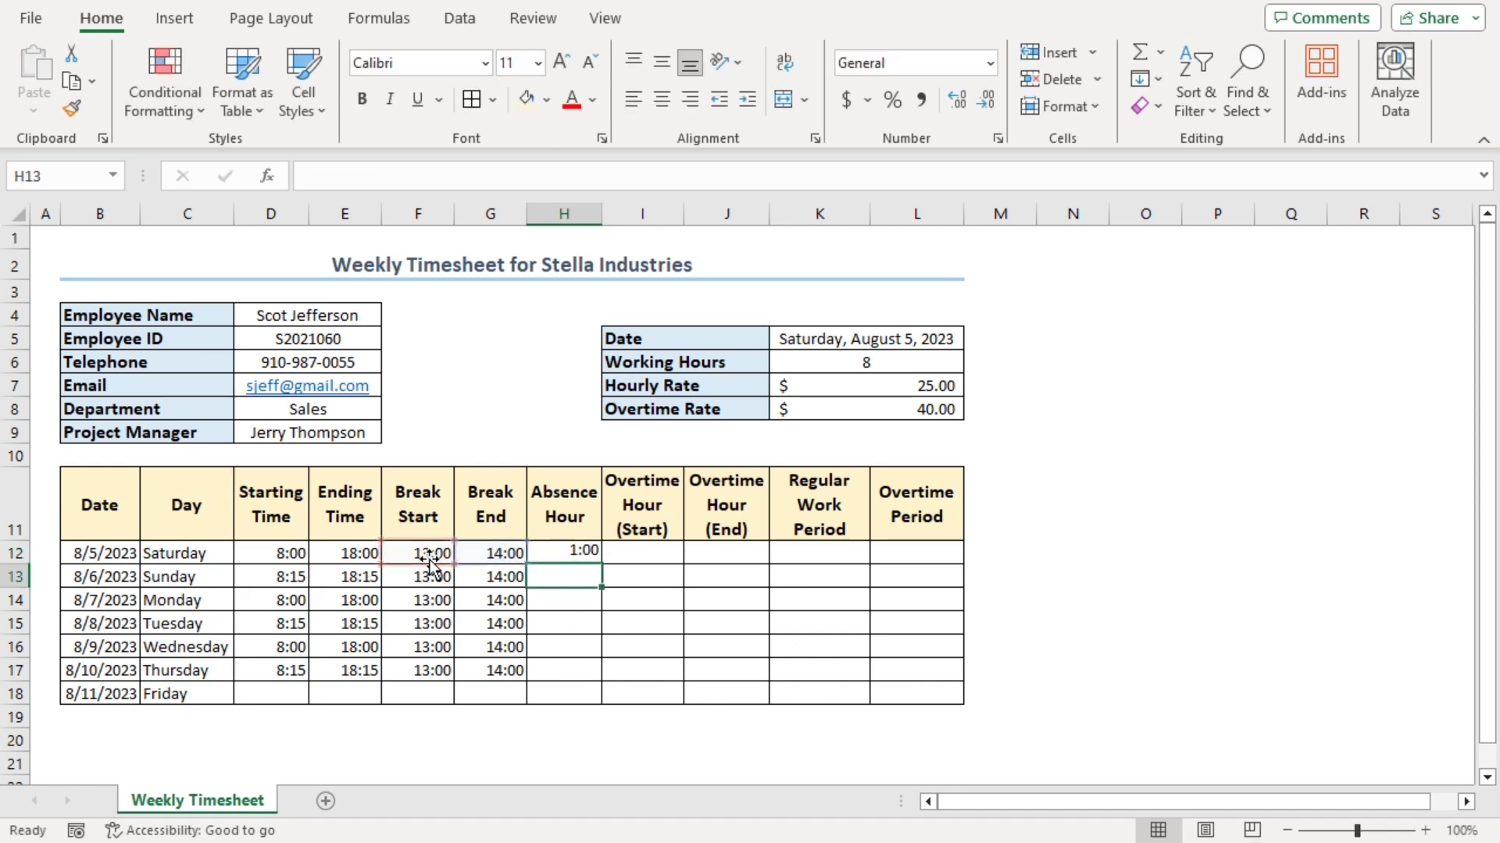
key(Return)
click(560, 553)
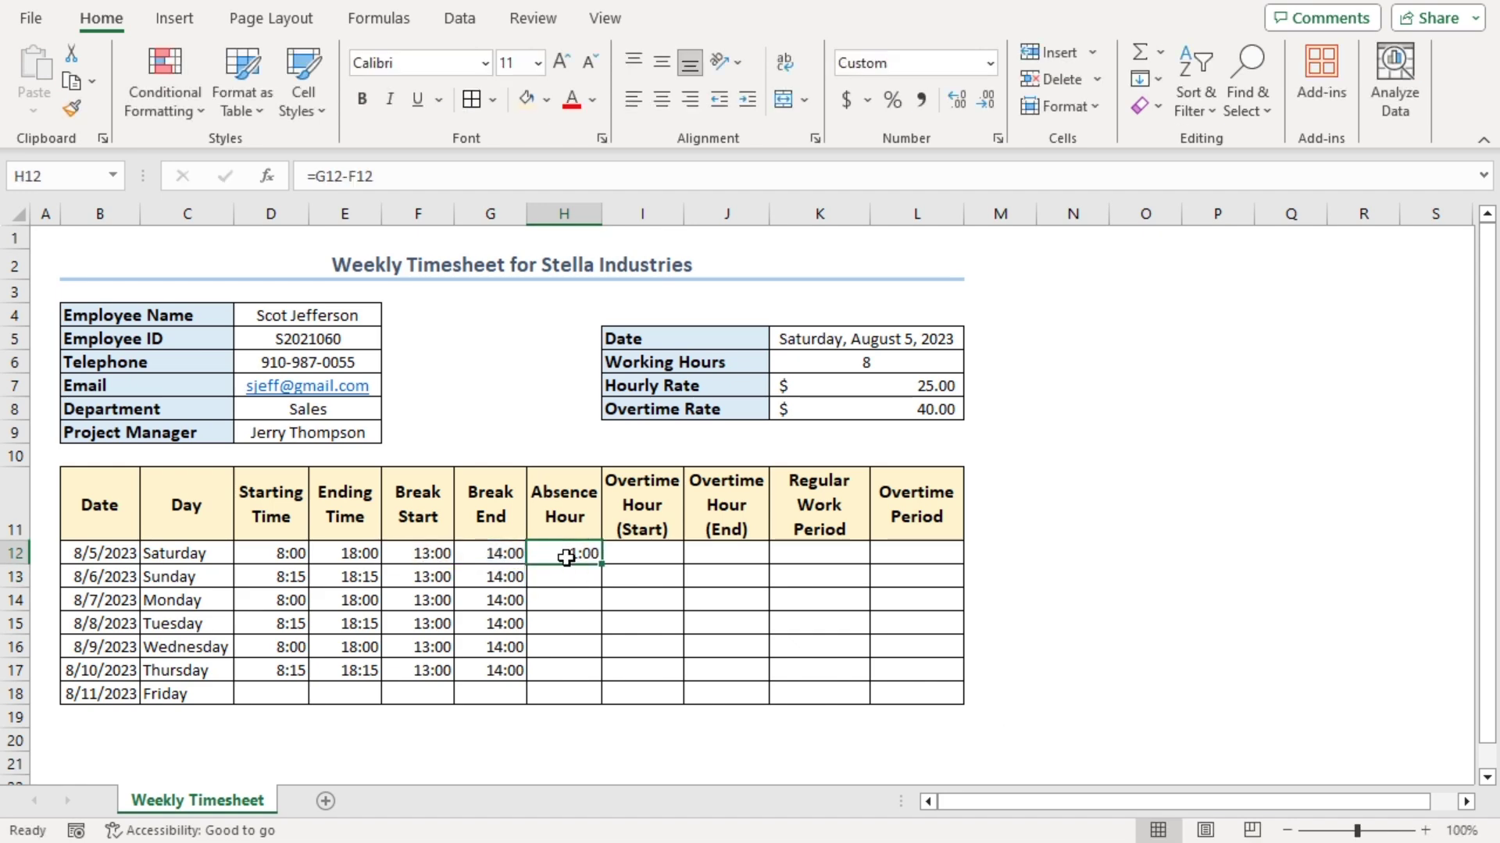
double_click(601, 564)
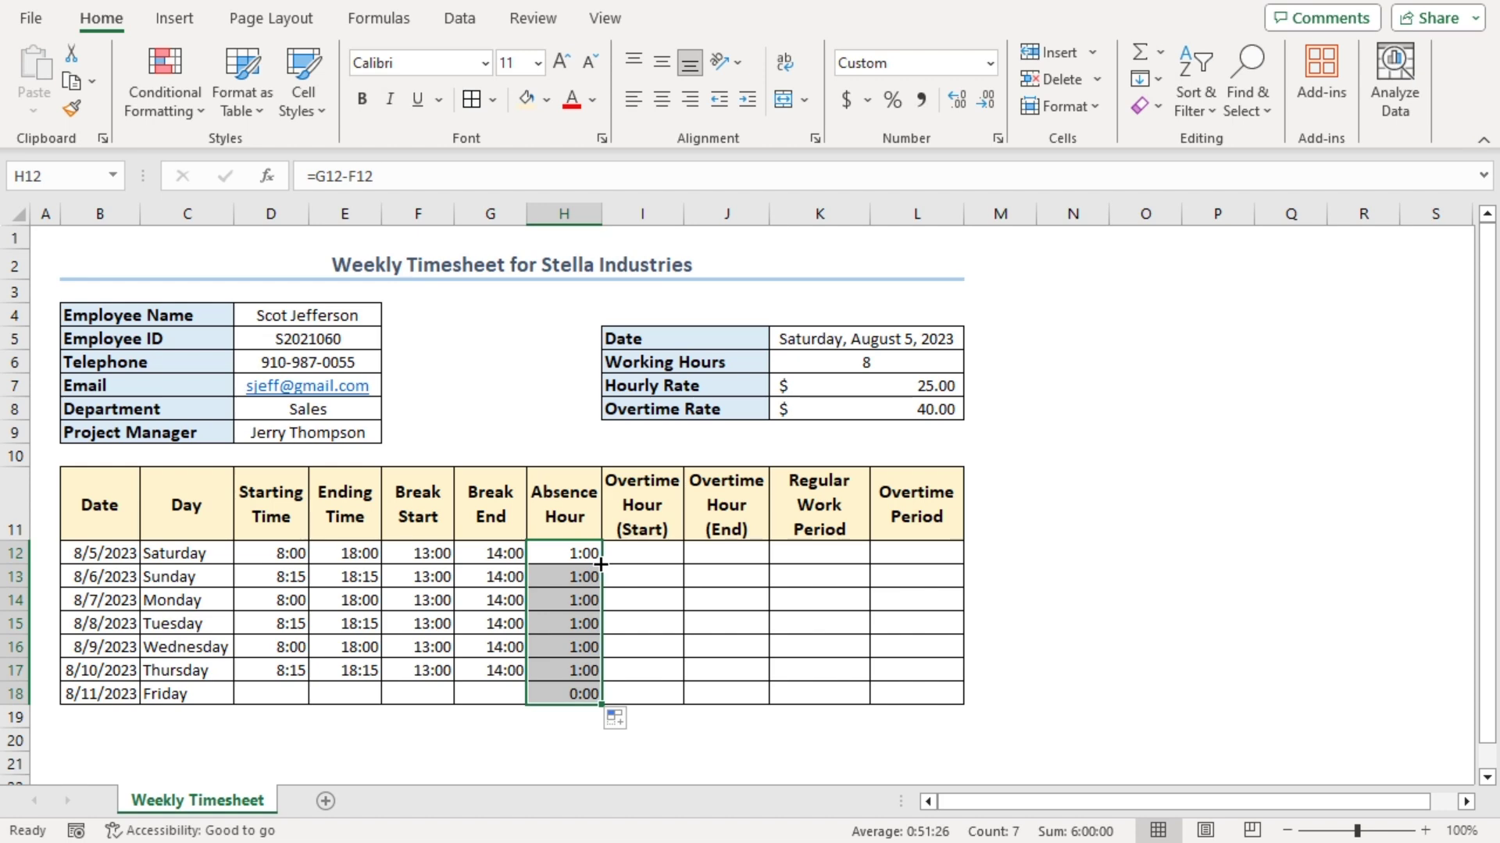
Enter the regular work period formula =(E12-D12-H12)*24 in K12
click(806, 554)
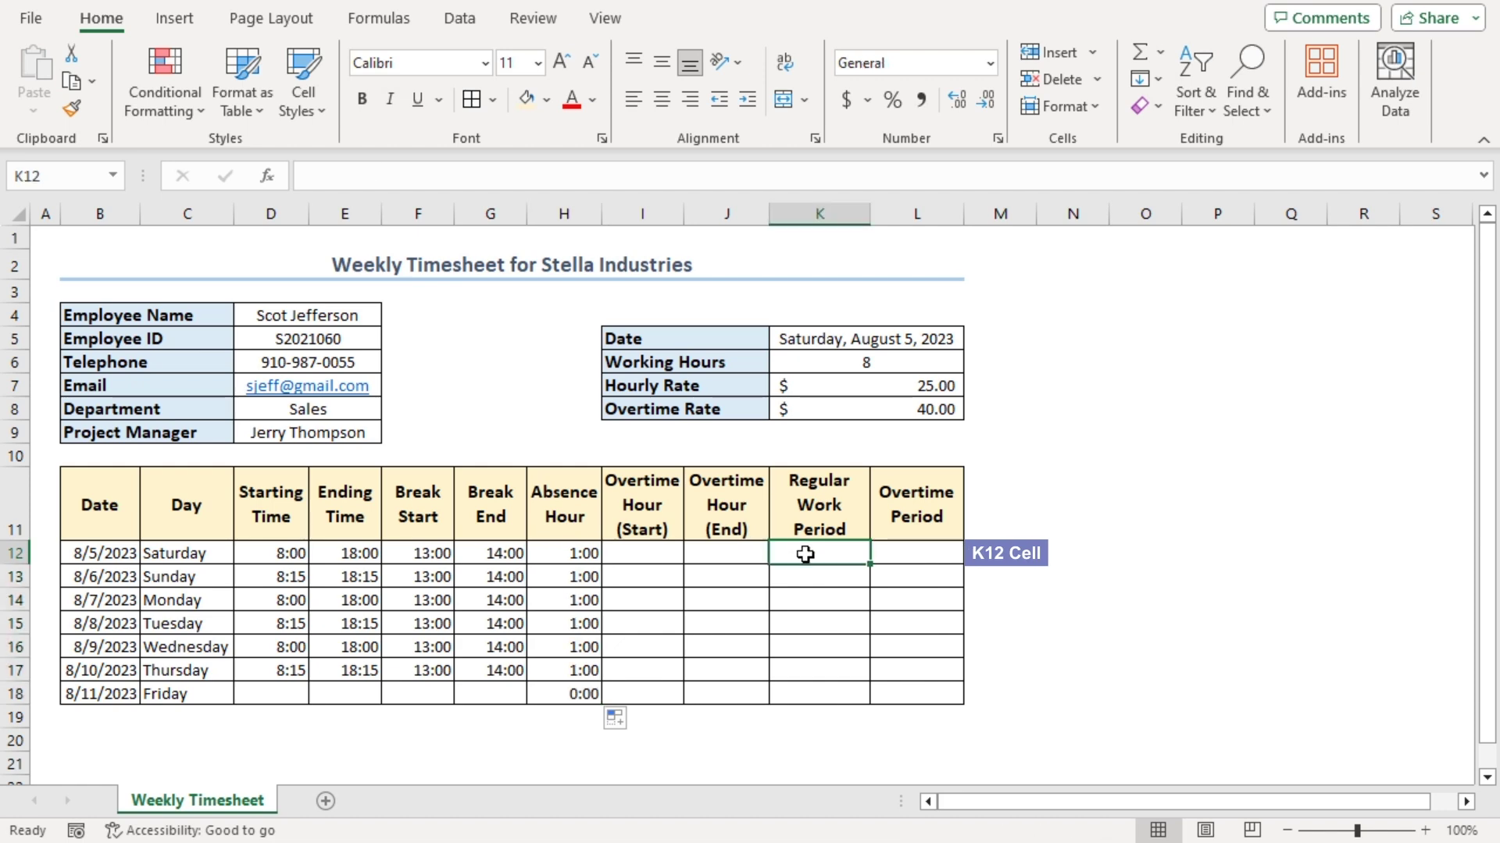
text(=)
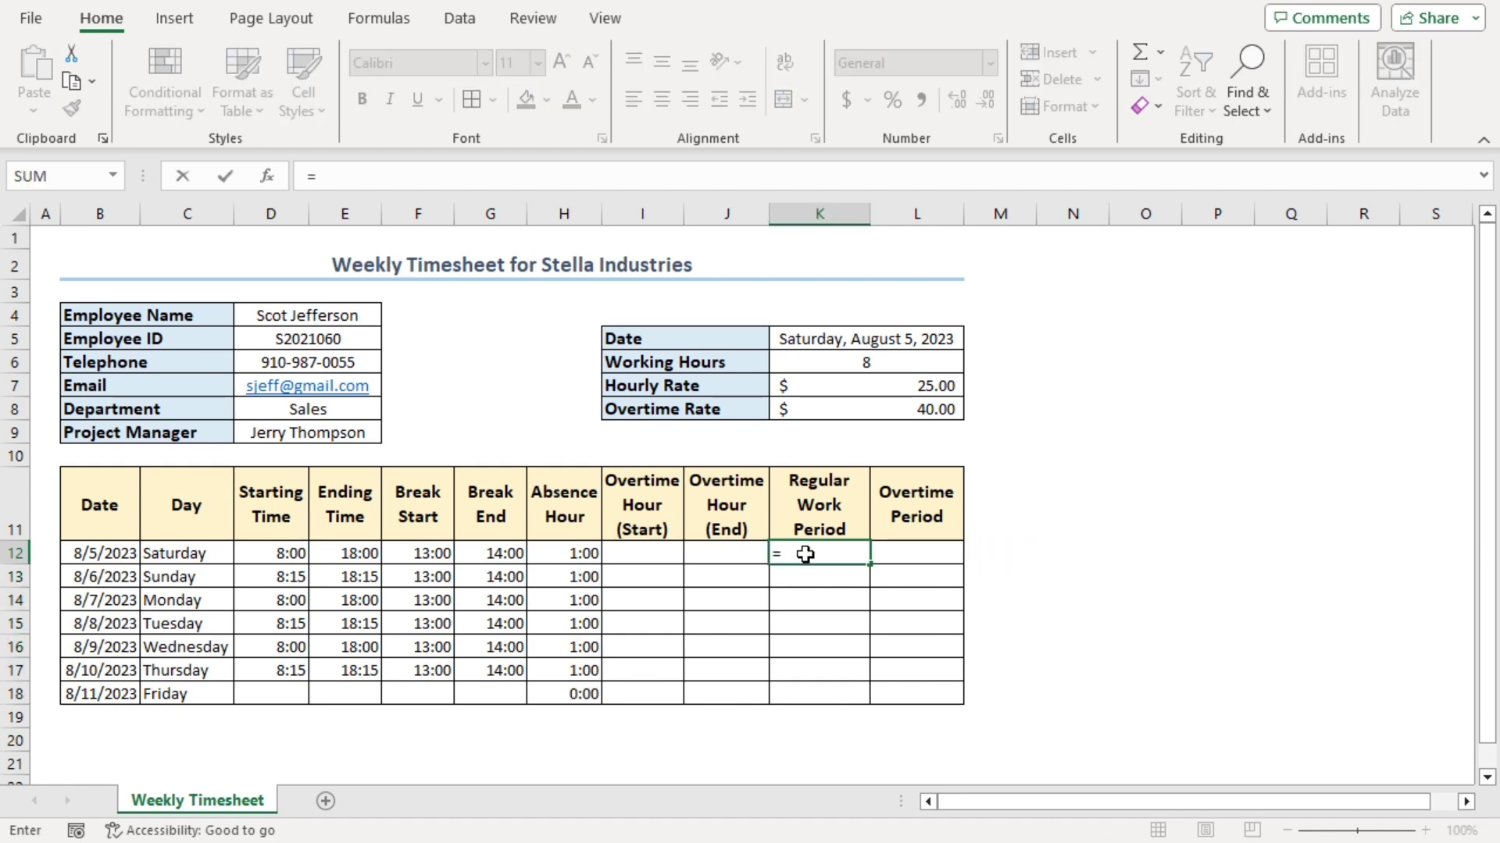
text(()
click(349, 556)
text(-)
click(291, 557)
text(-)
click(563, 554)
text()*24)
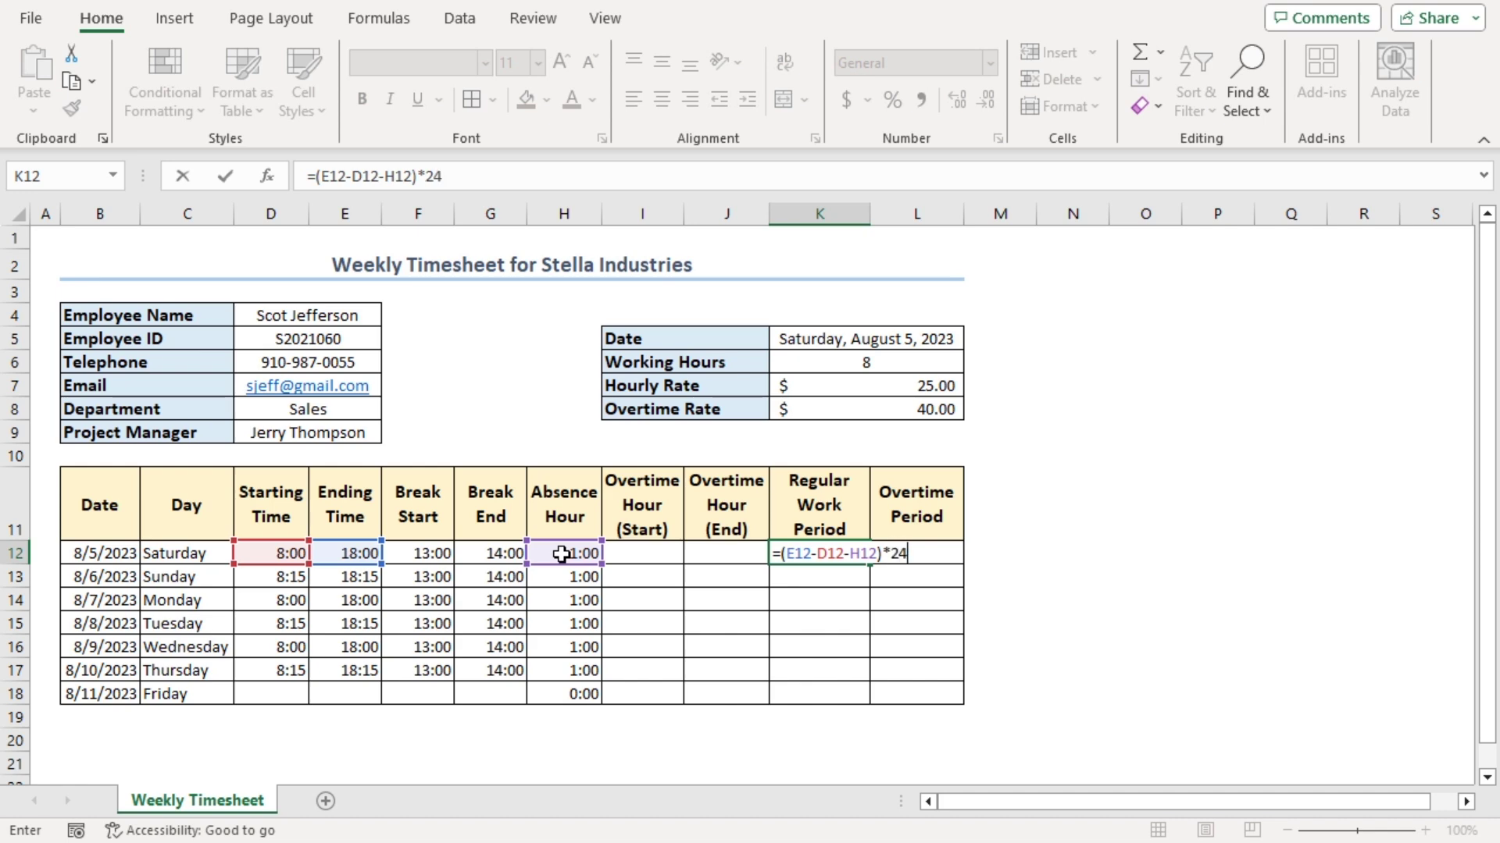
key(Return)
Format K12 as Number and fill the formula down through K18
click(785, 553)
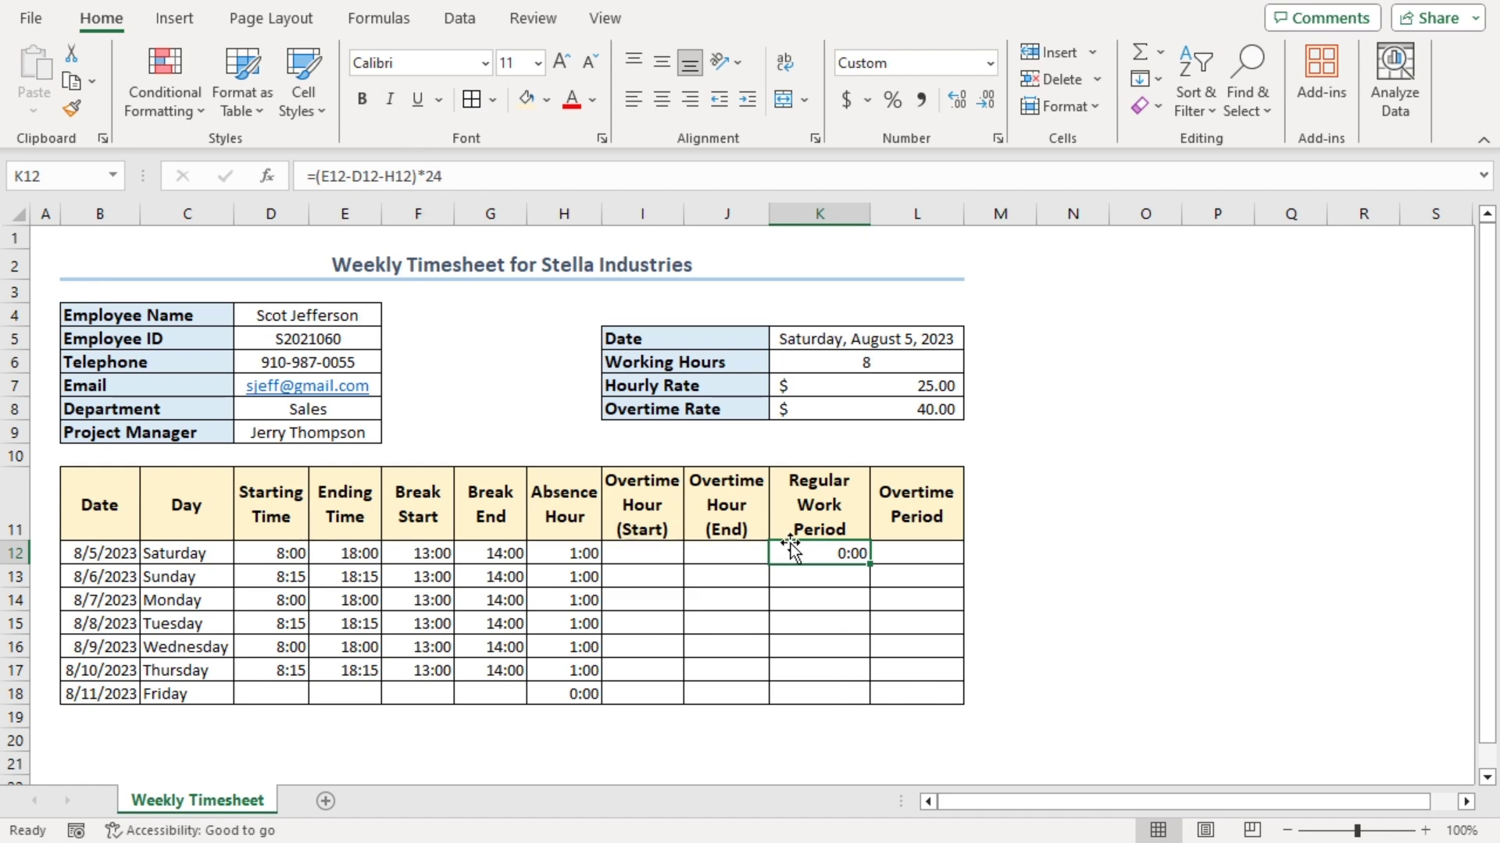
key(ctrl+1)
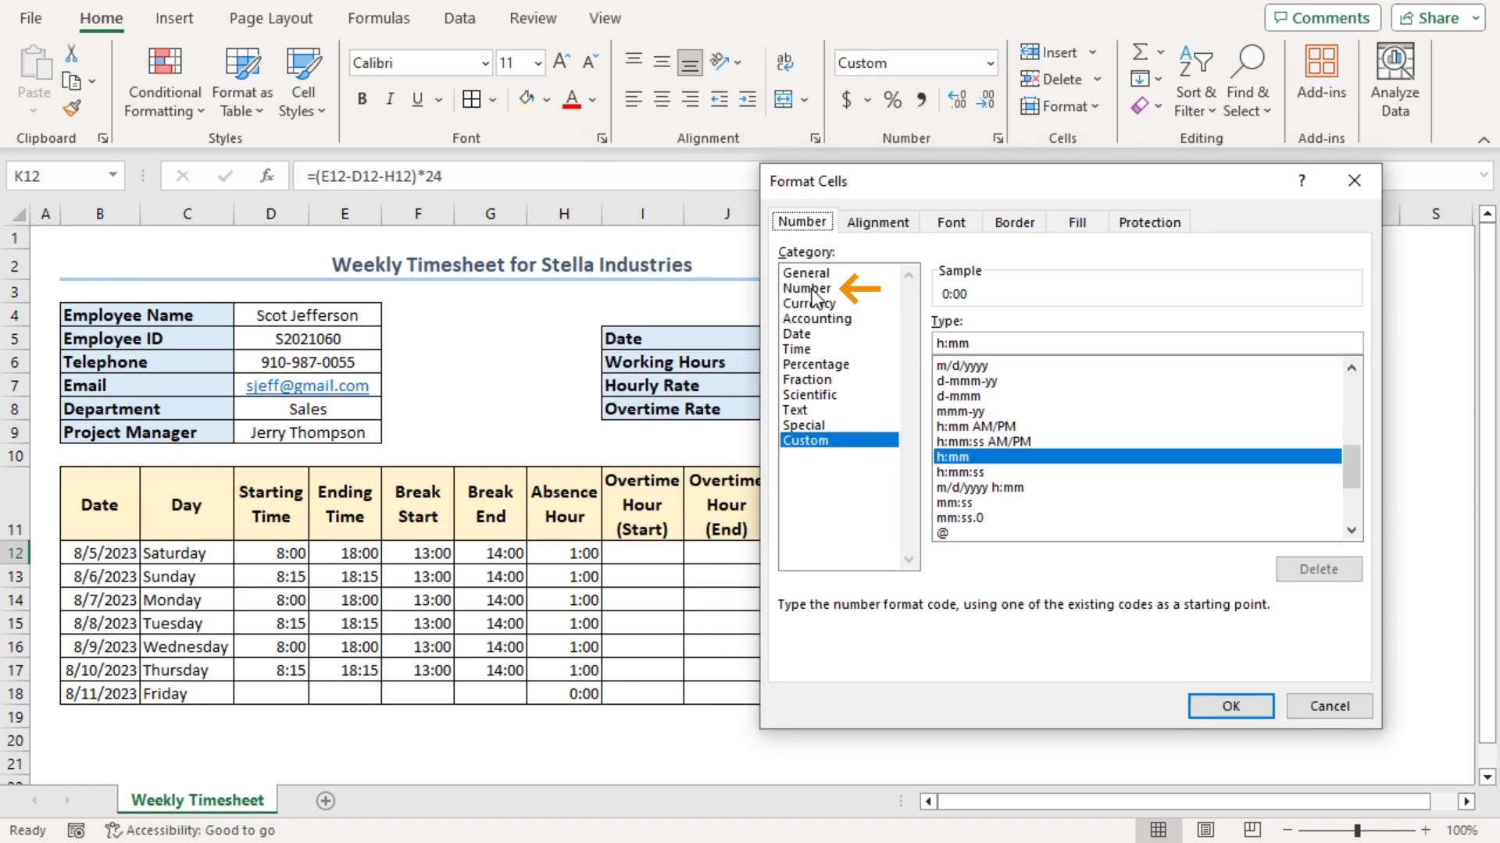
click(809, 288)
click(1229, 708)
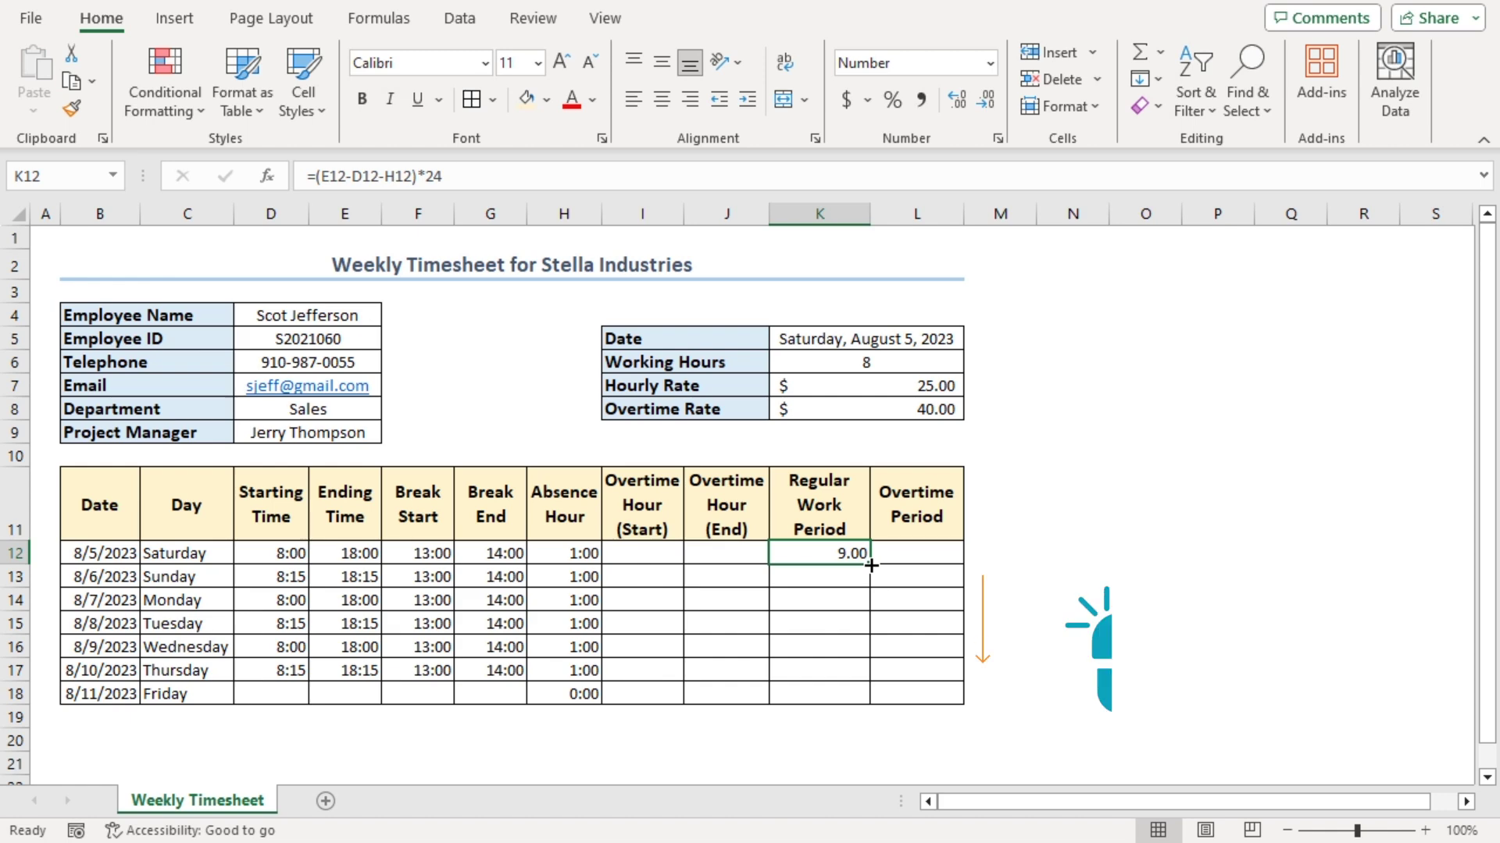
double_click(870, 564)
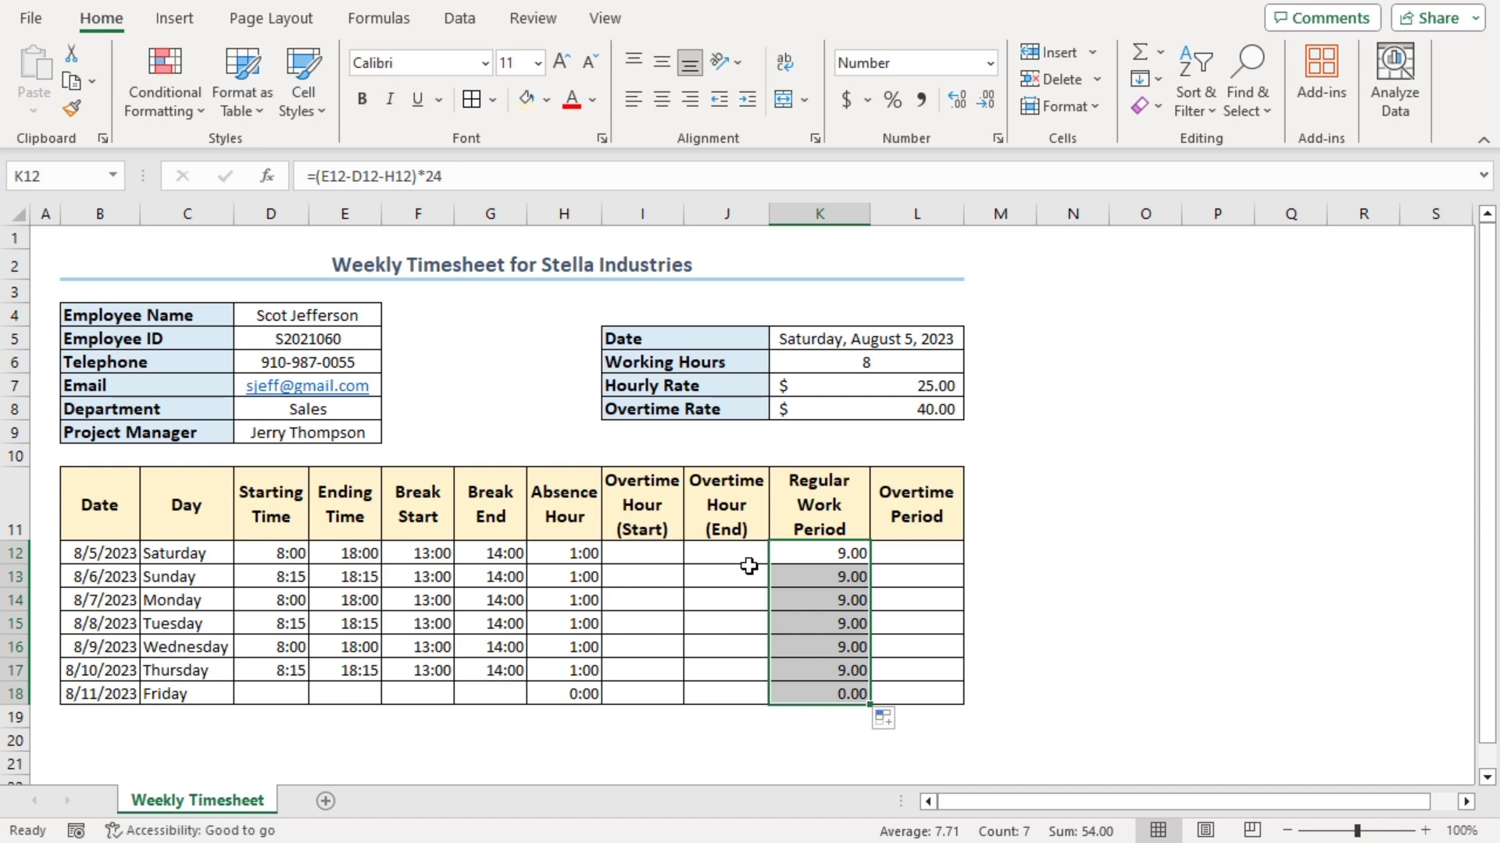
Enter overtime times 18:00–19:00 for Saturday and 18:30–20:00 for Sunday in I12:J13
click(638, 560)
text(18:00)
key(Tab)
text(19:00)
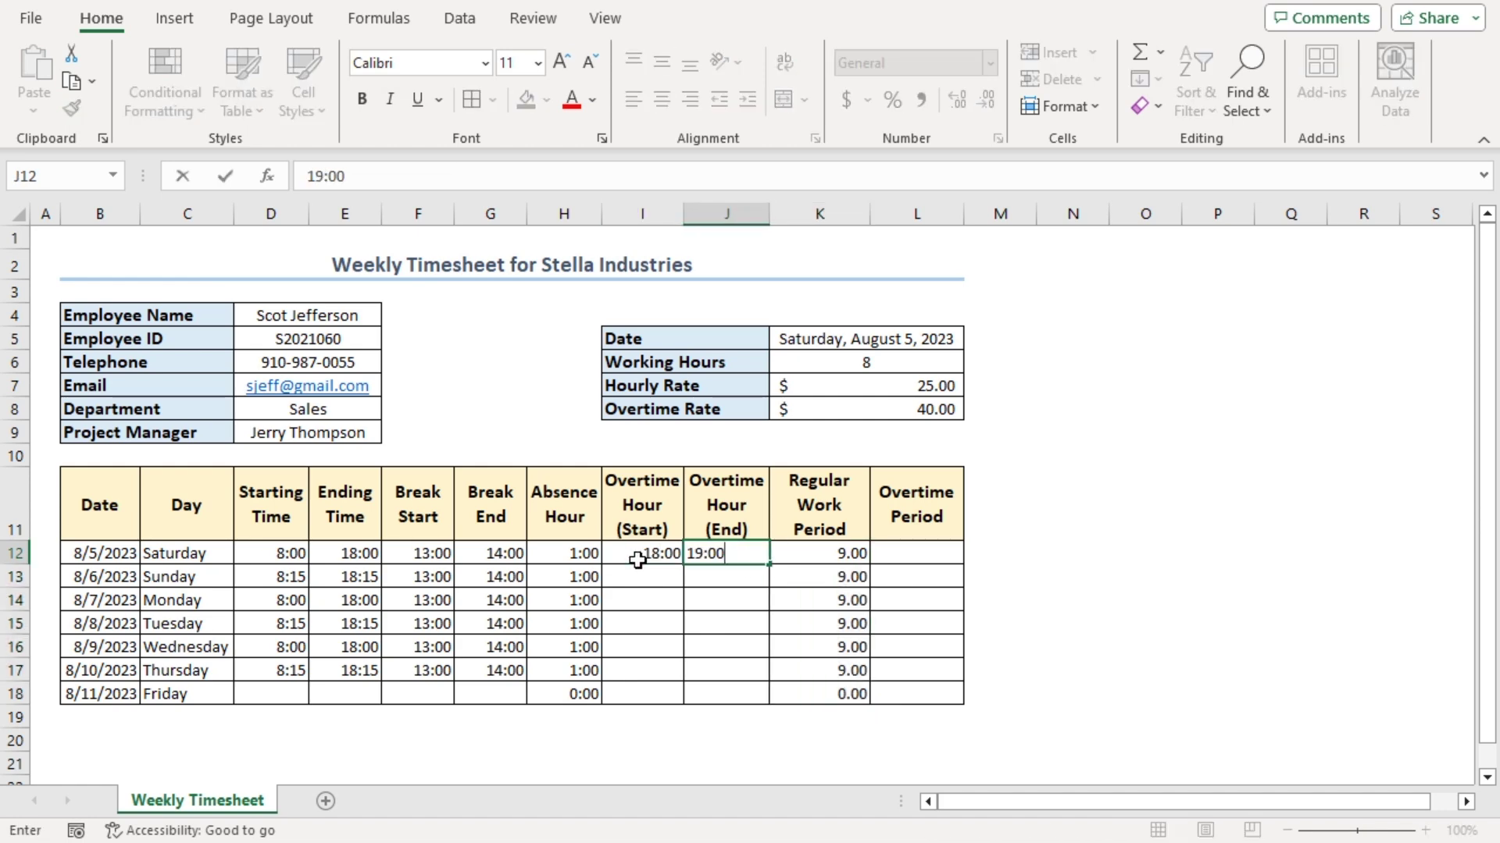
key(Return)
text(18:30)
key(Tab)
text(20:00)
key(Return)
Copy the two days of overtime times into rows 14–17
drag(638, 556, 730, 578)
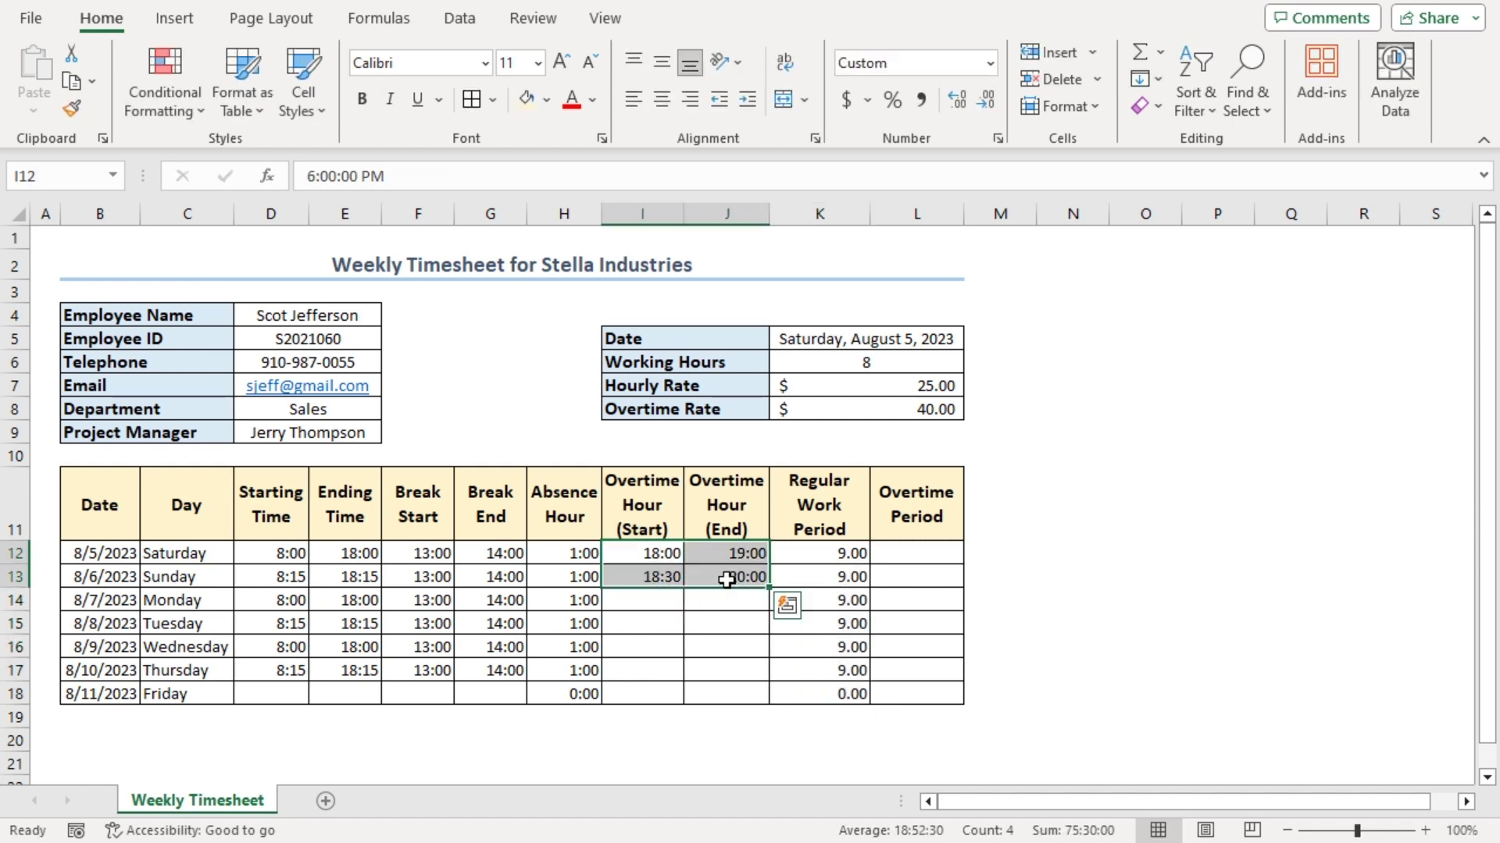
key(ctrl+c)
click(637, 600)
key(ctrl+v)
click(637, 647)
key(ctrl+v)
key(Escape)
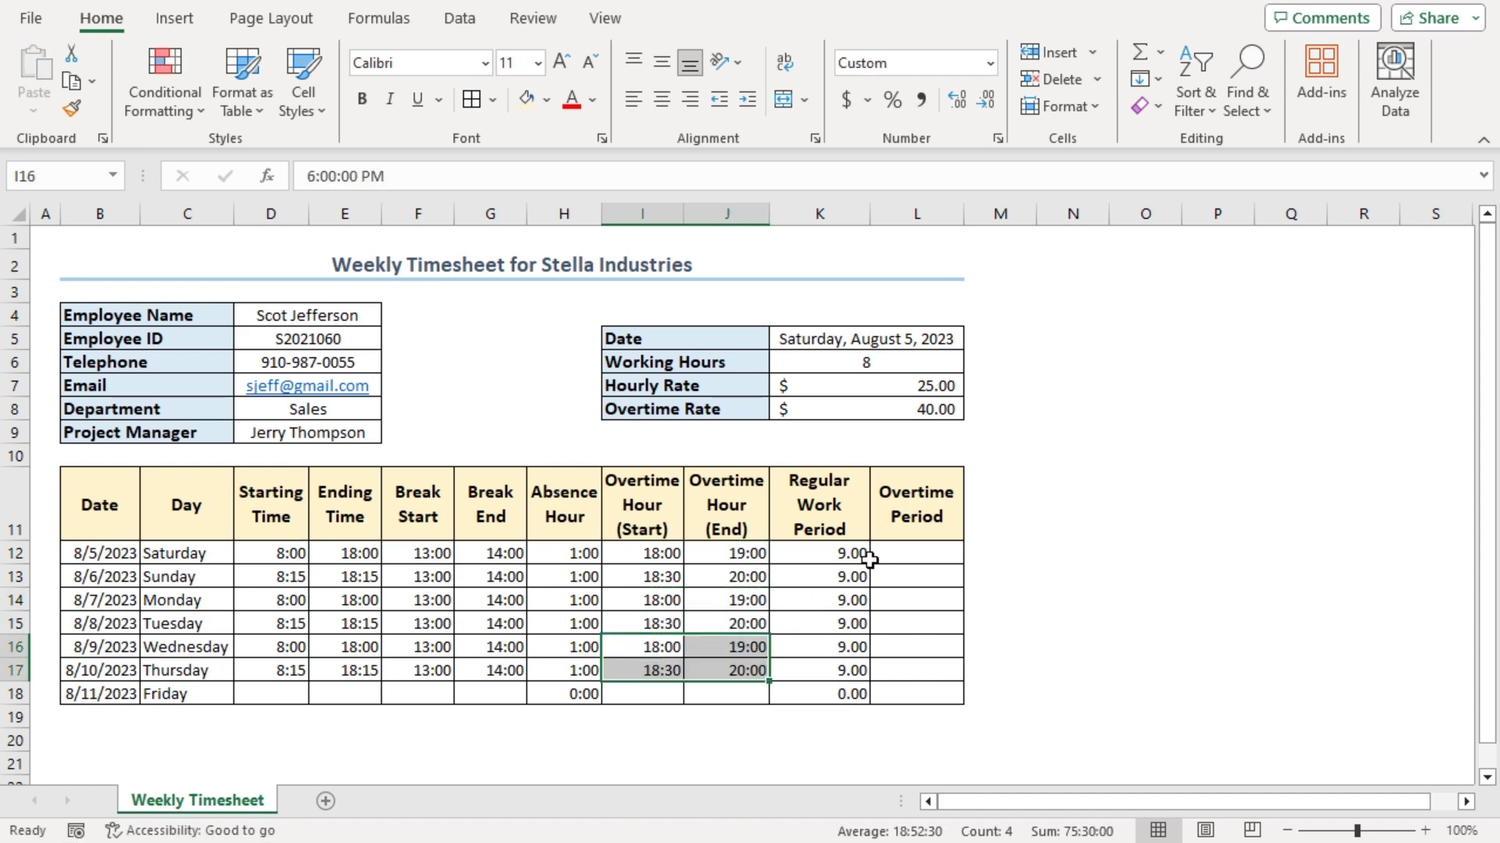
Enter the overtime period formula =(J12-I12)*24 in L12
click(905, 558)
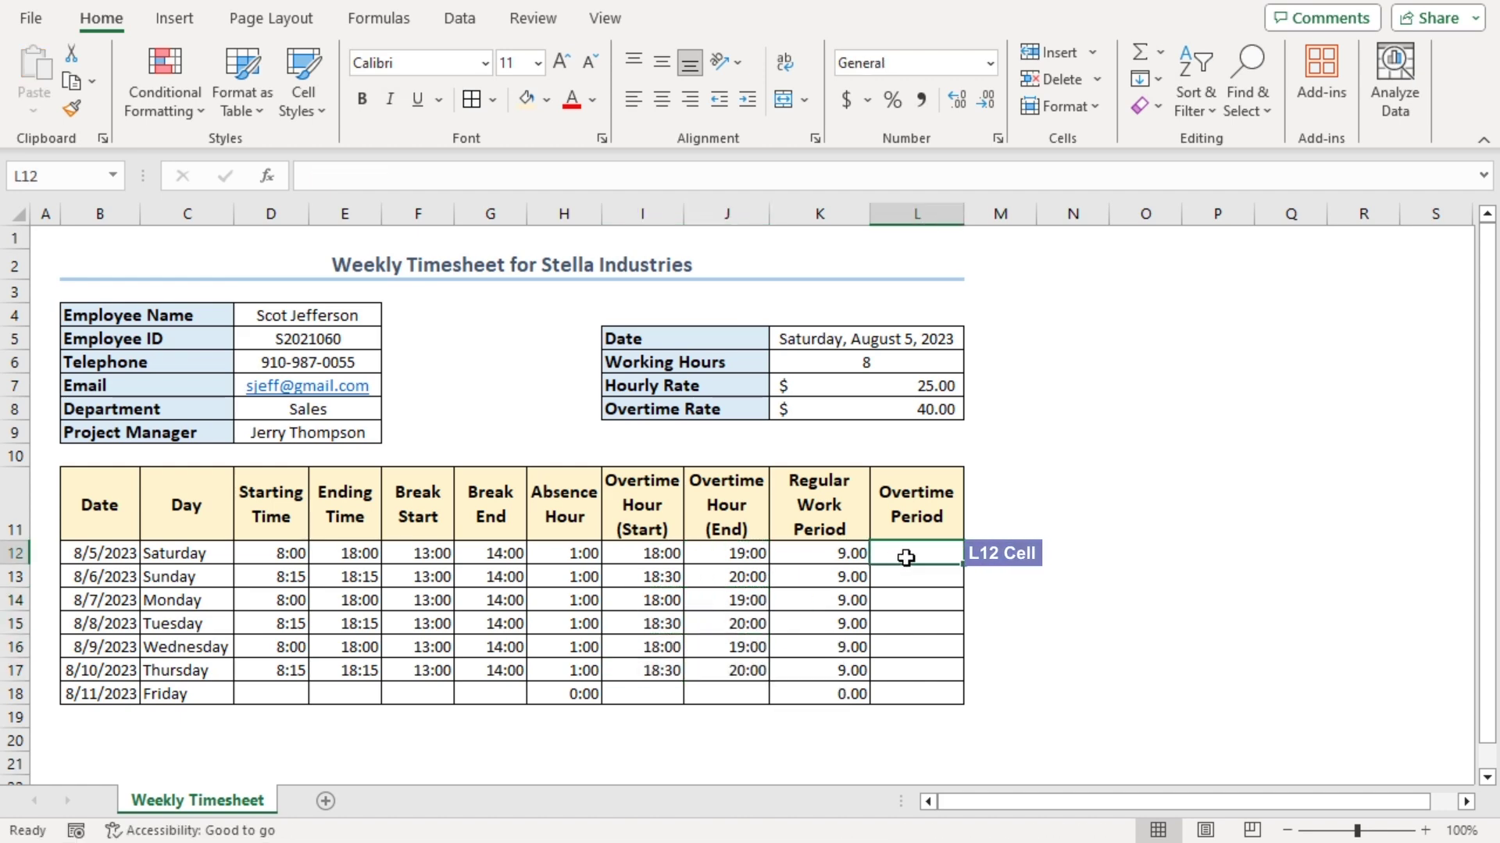
text(=()
click(734, 556)
text(-)
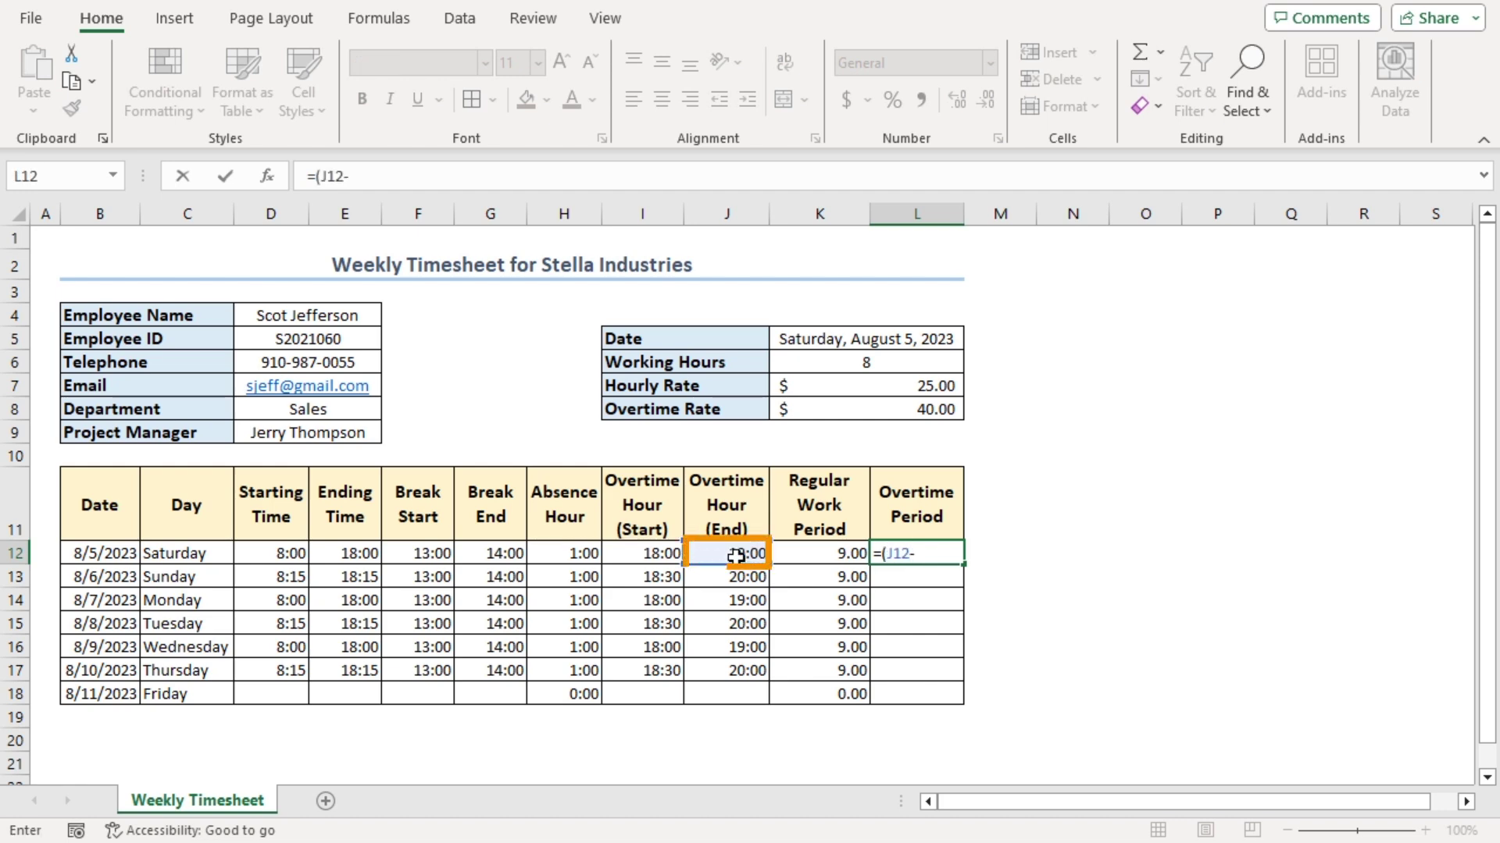
click(616, 556)
text())
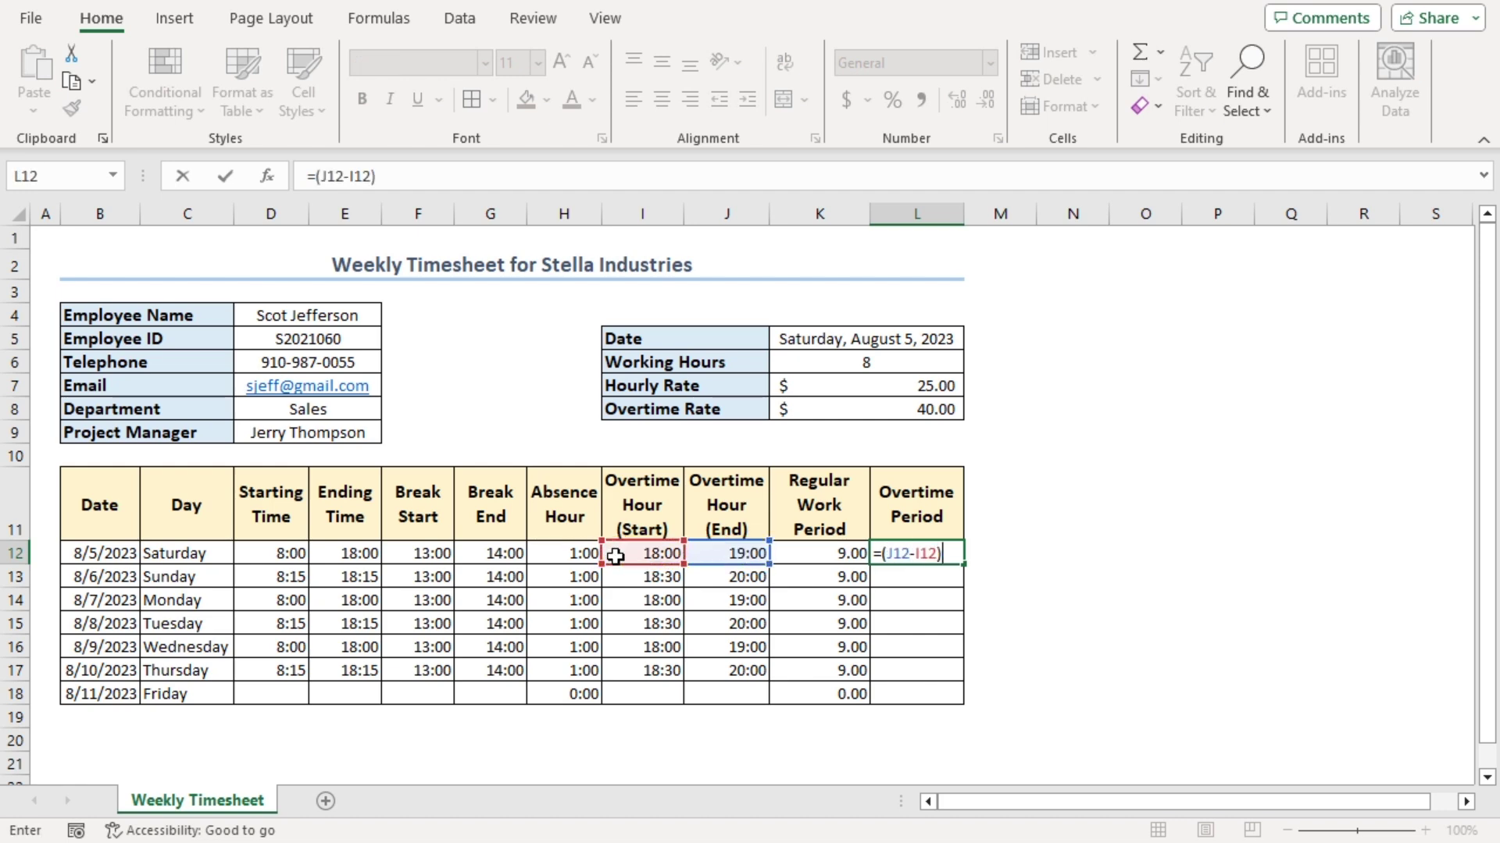
text(*24)
key(Return)
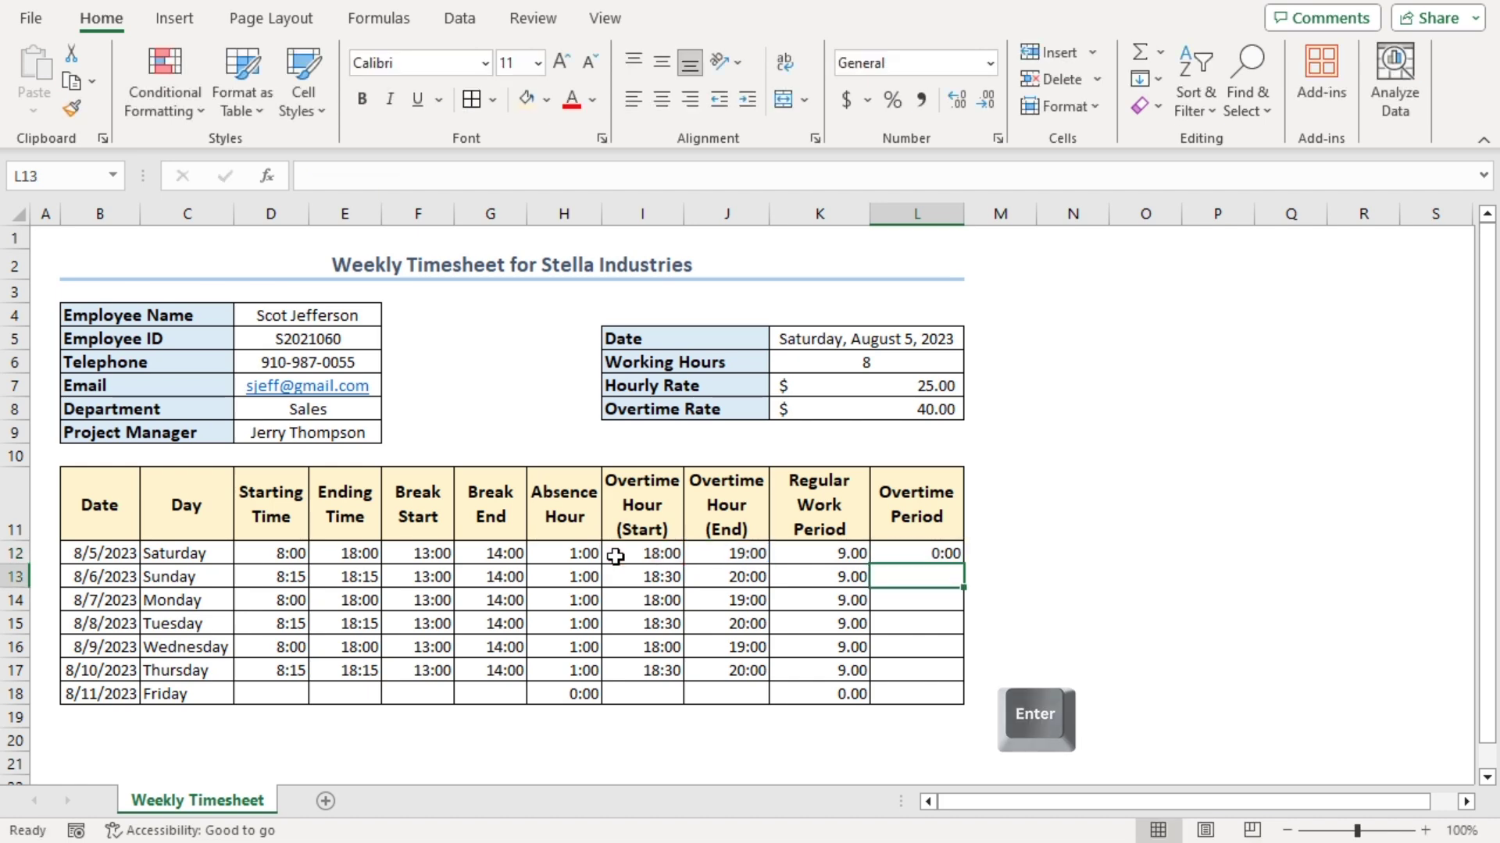
Format L12 as Number and fill the overtime formula down through row 18
click(916, 556)
key(ctrl+1)
click(805, 292)
key(Return)
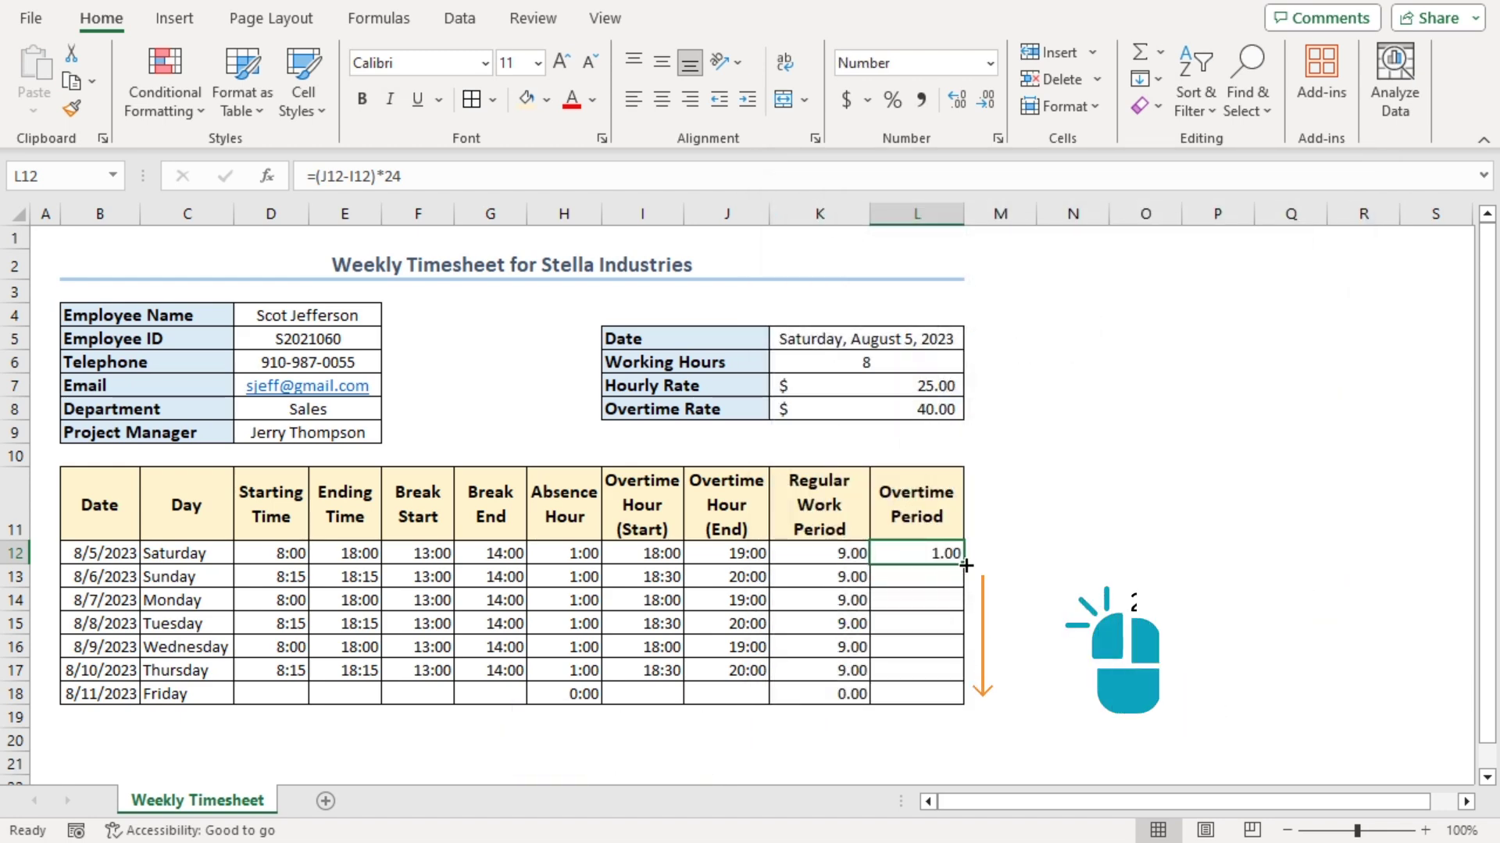
double_click(964, 563)
click(808, 692)
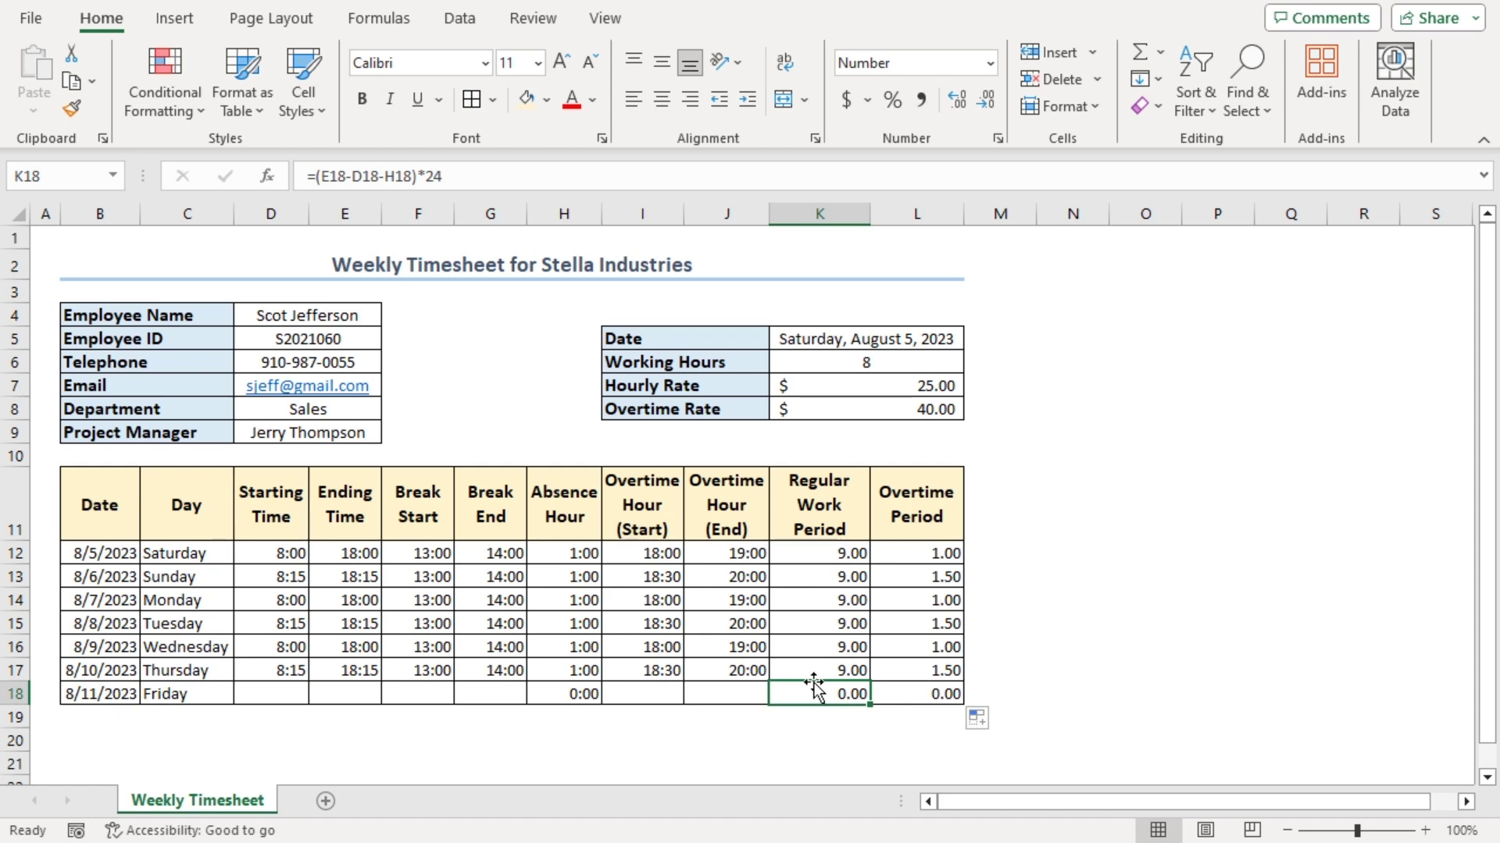
Type 'Weekly Hours' in I19 and merge and centre it across I19:J19
click(645, 714)
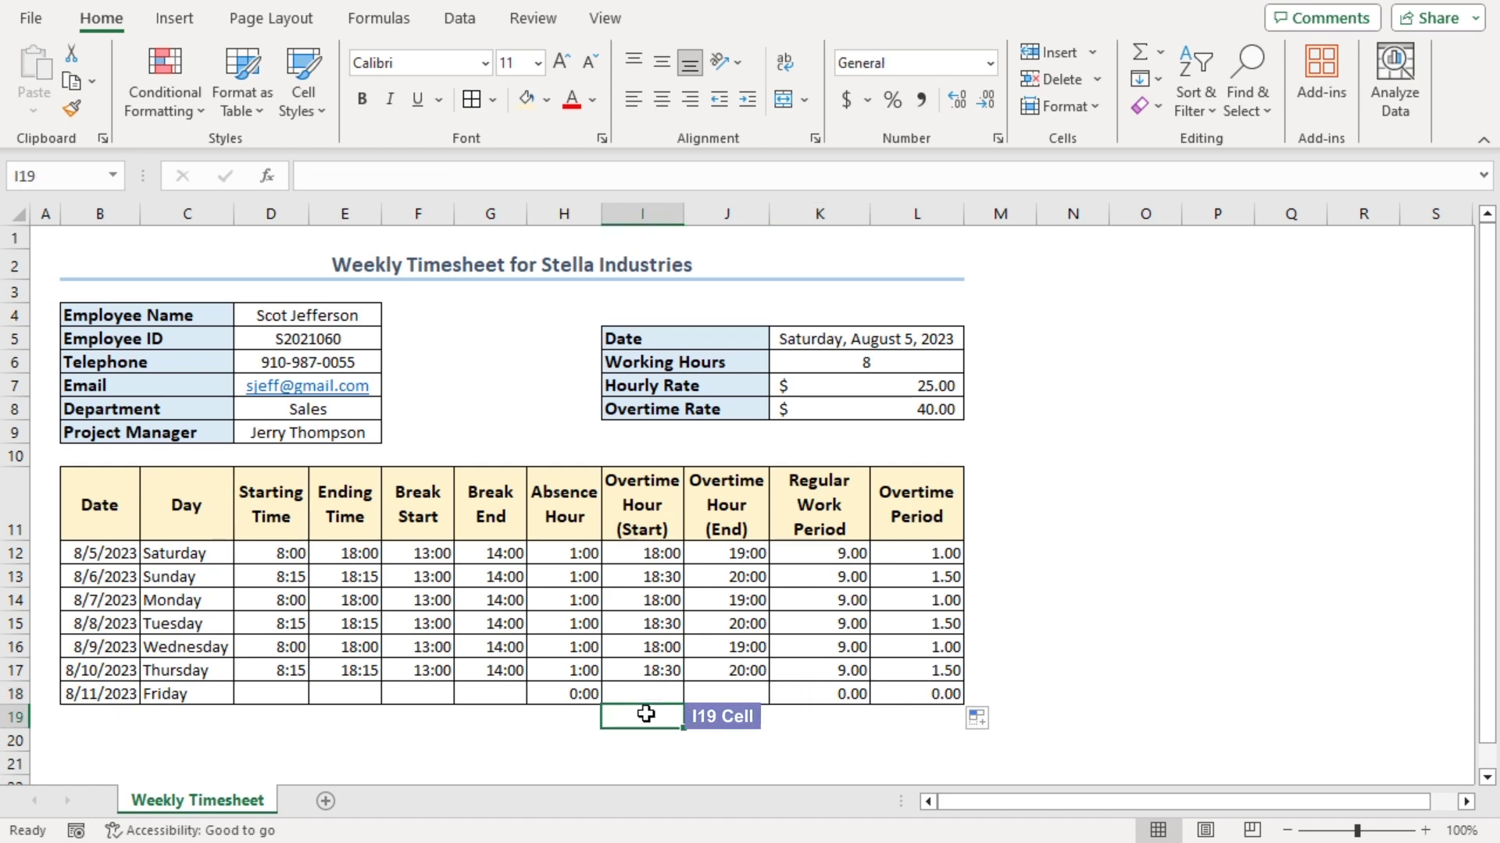
text(Weekly H)
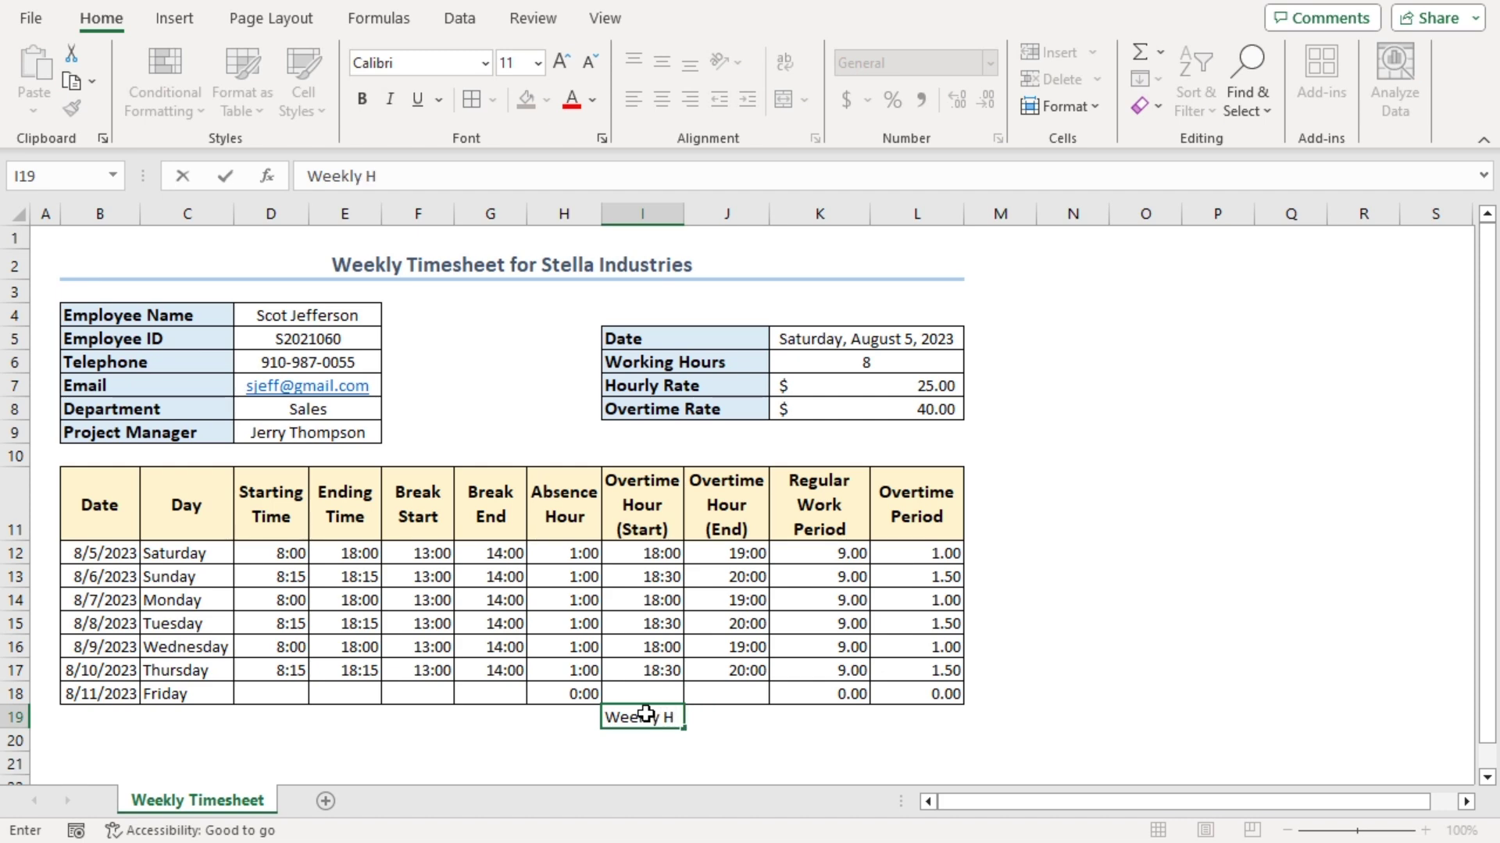
text(ours)
key(Return)
drag(629, 713, 703, 716)
click(784, 99)
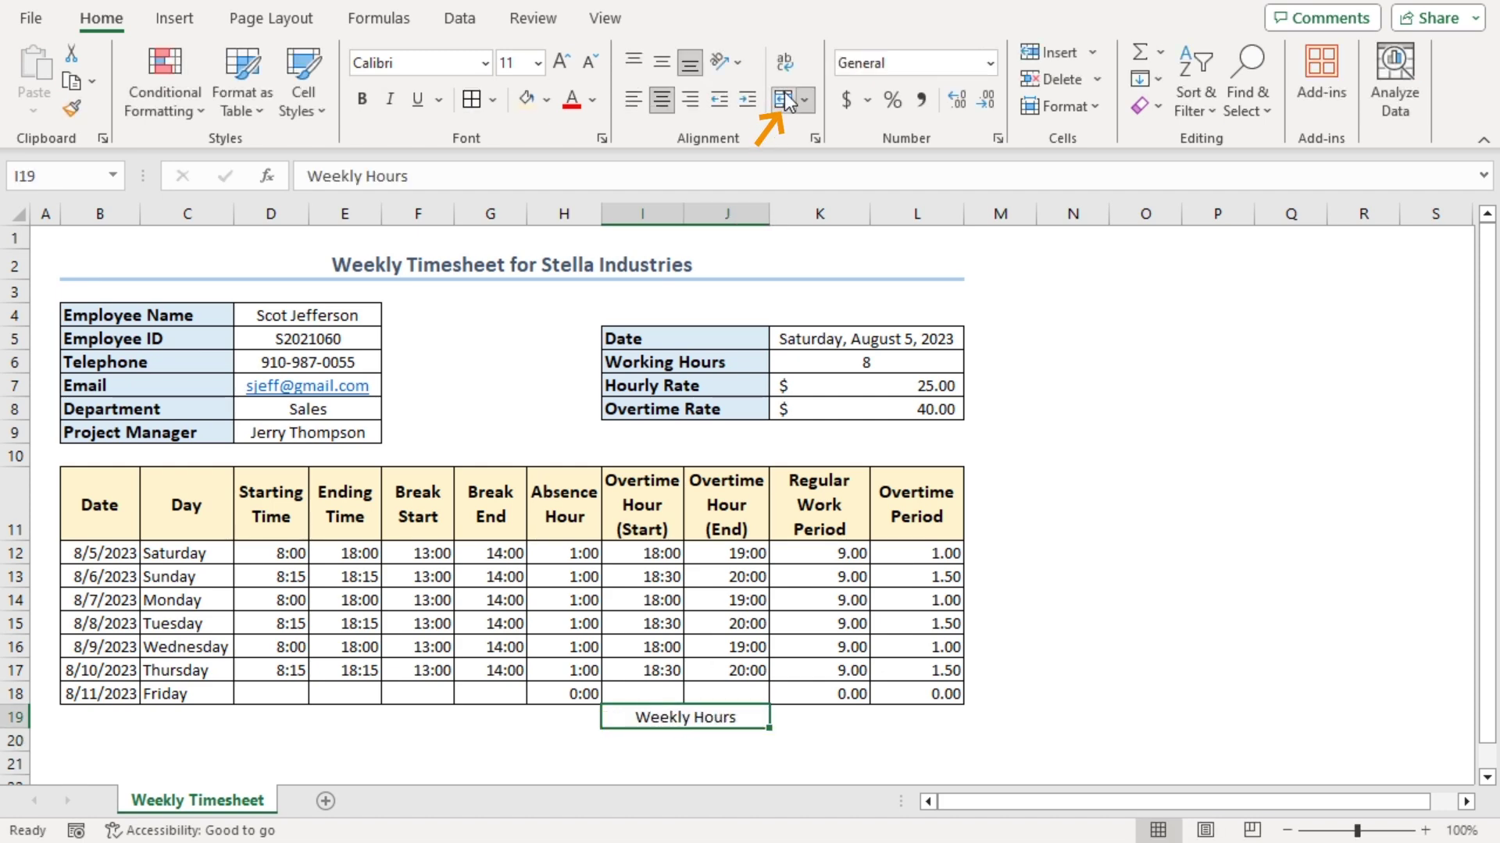
Make the label bold, size 12, with Blue, Accent 1, Lighter 80% fill
click(362, 101)
click(560, 65)
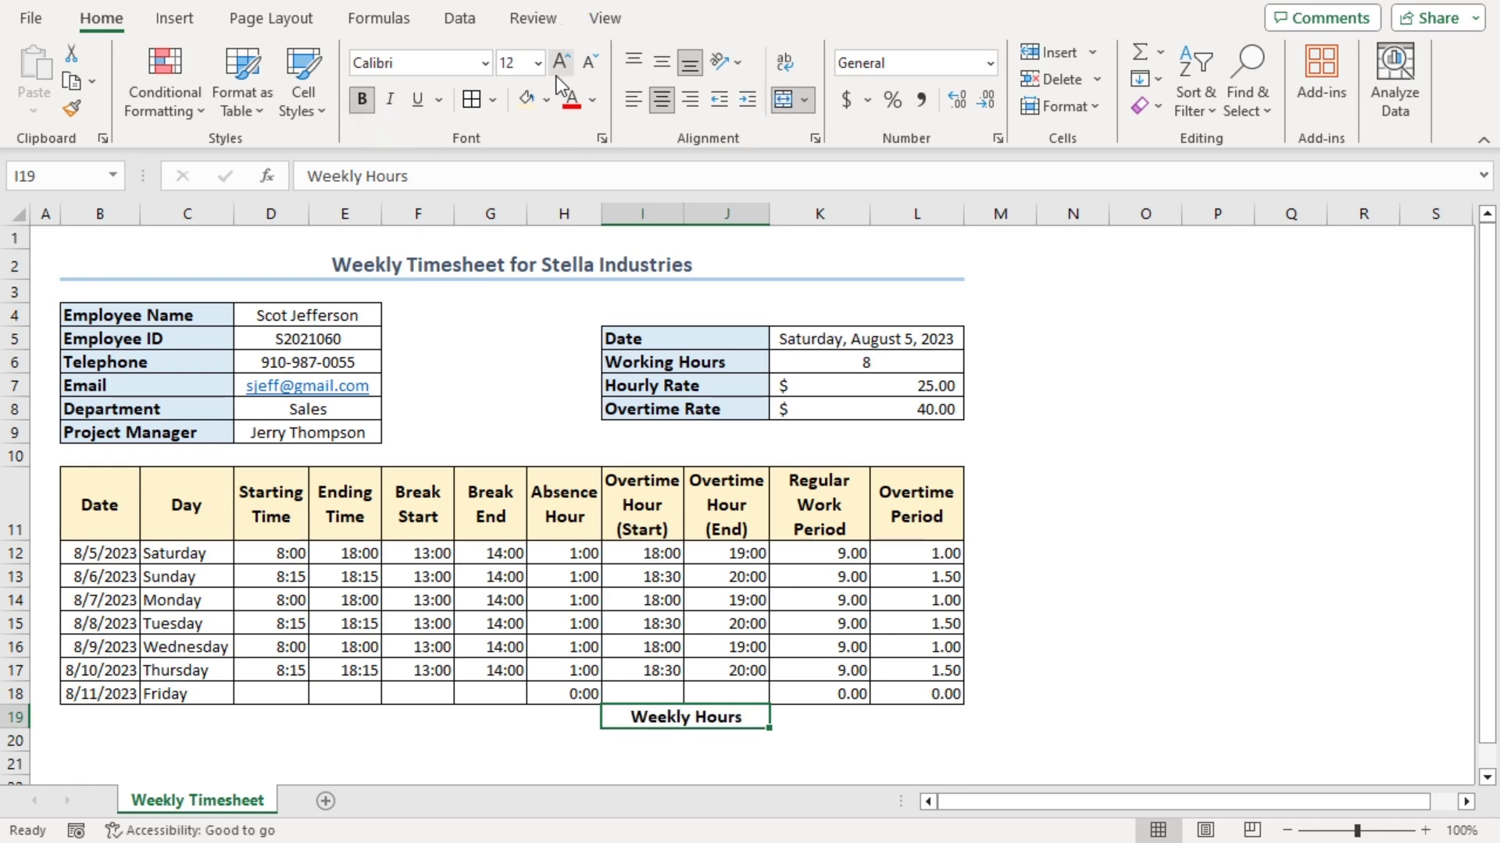
click(546, 100)
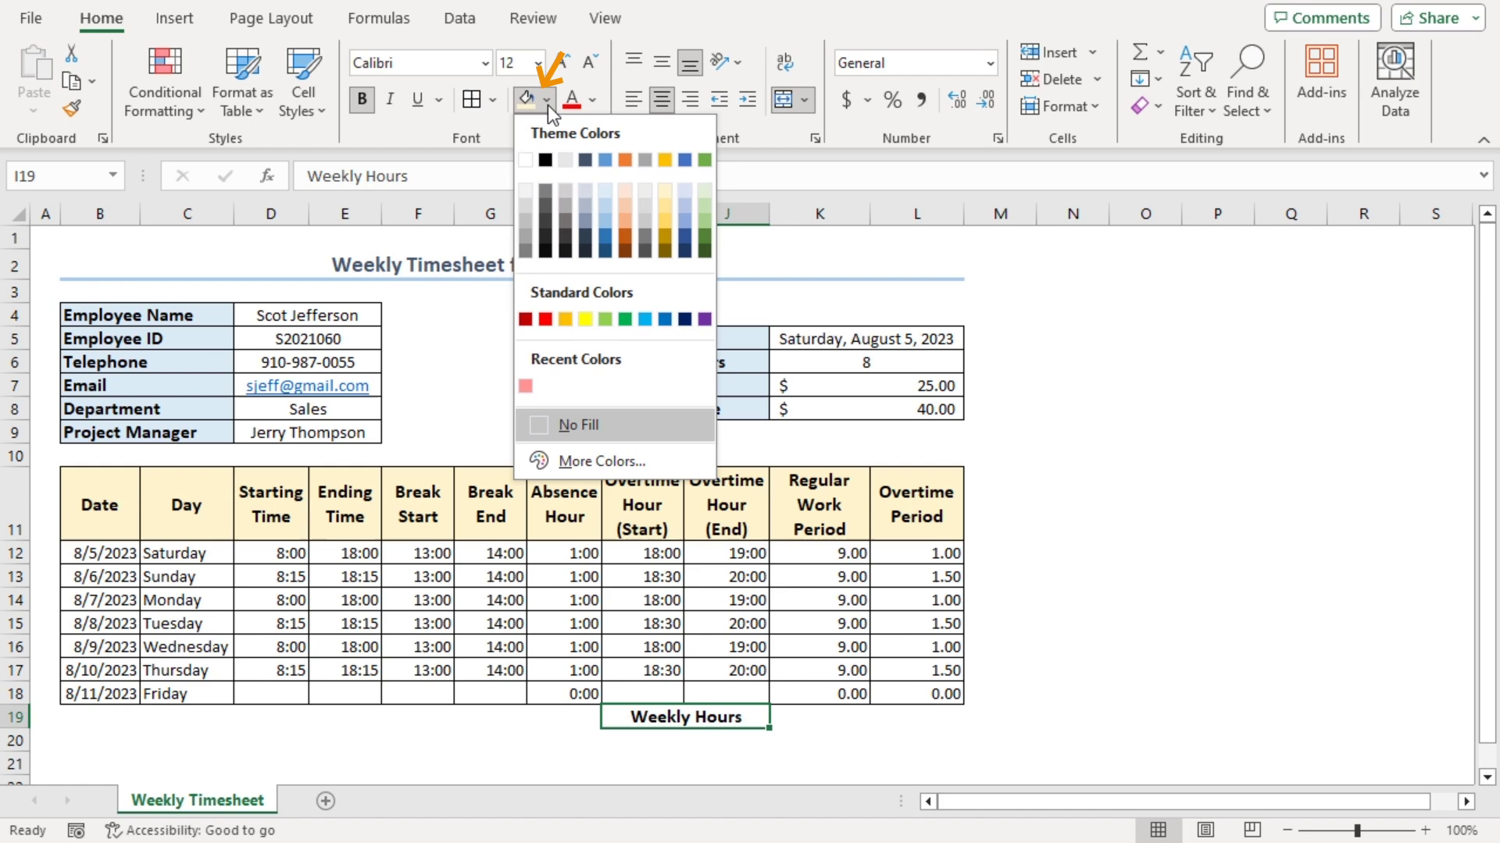
click(606, 191)
click(799, 715)
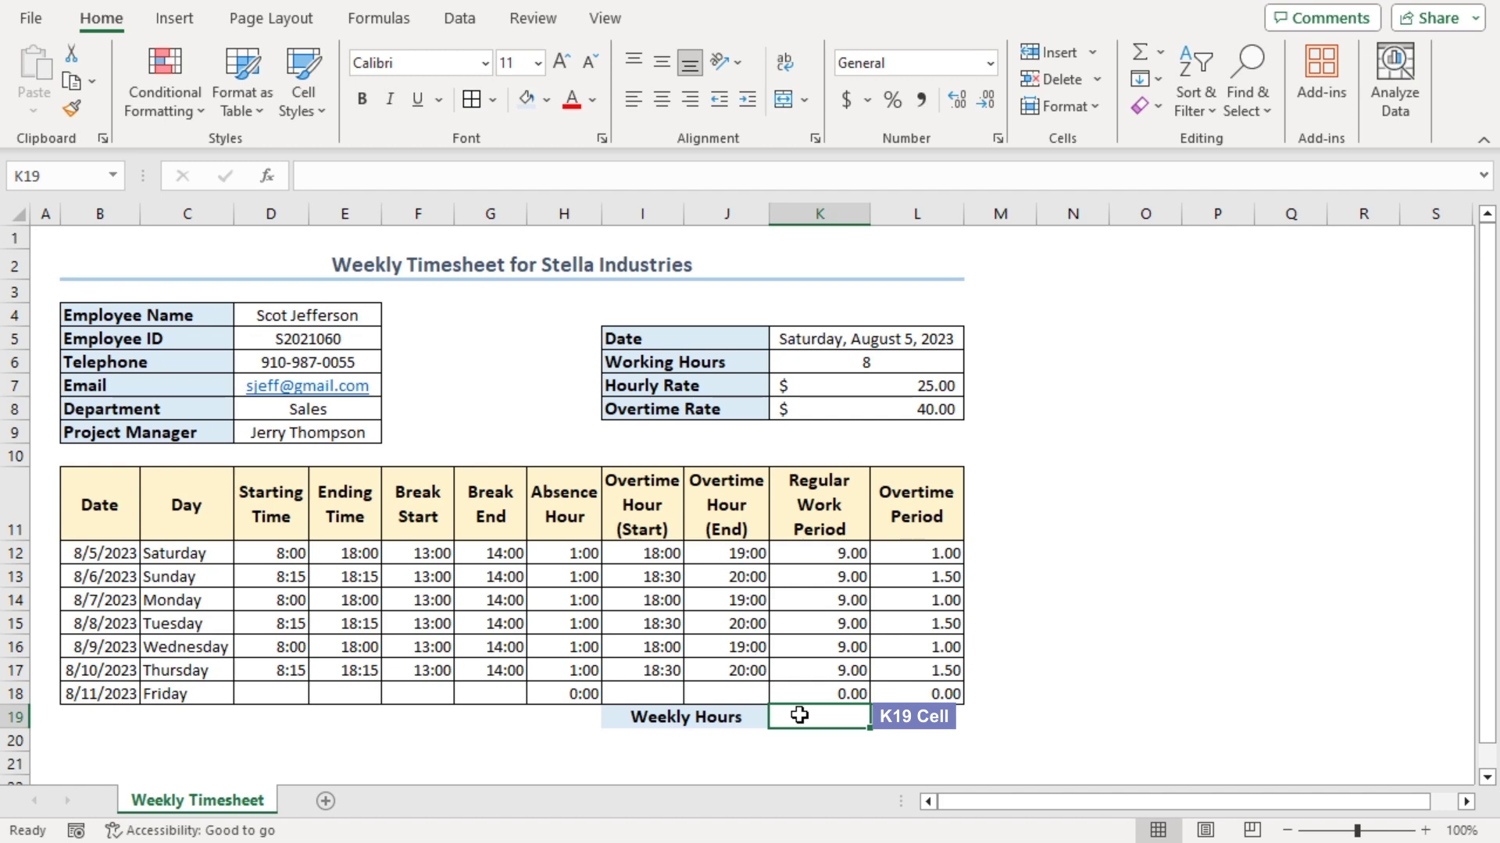
Total regular hours in K19 with =SUM(K12:K18), giving 54.00
text(=sum)
key(Tab)
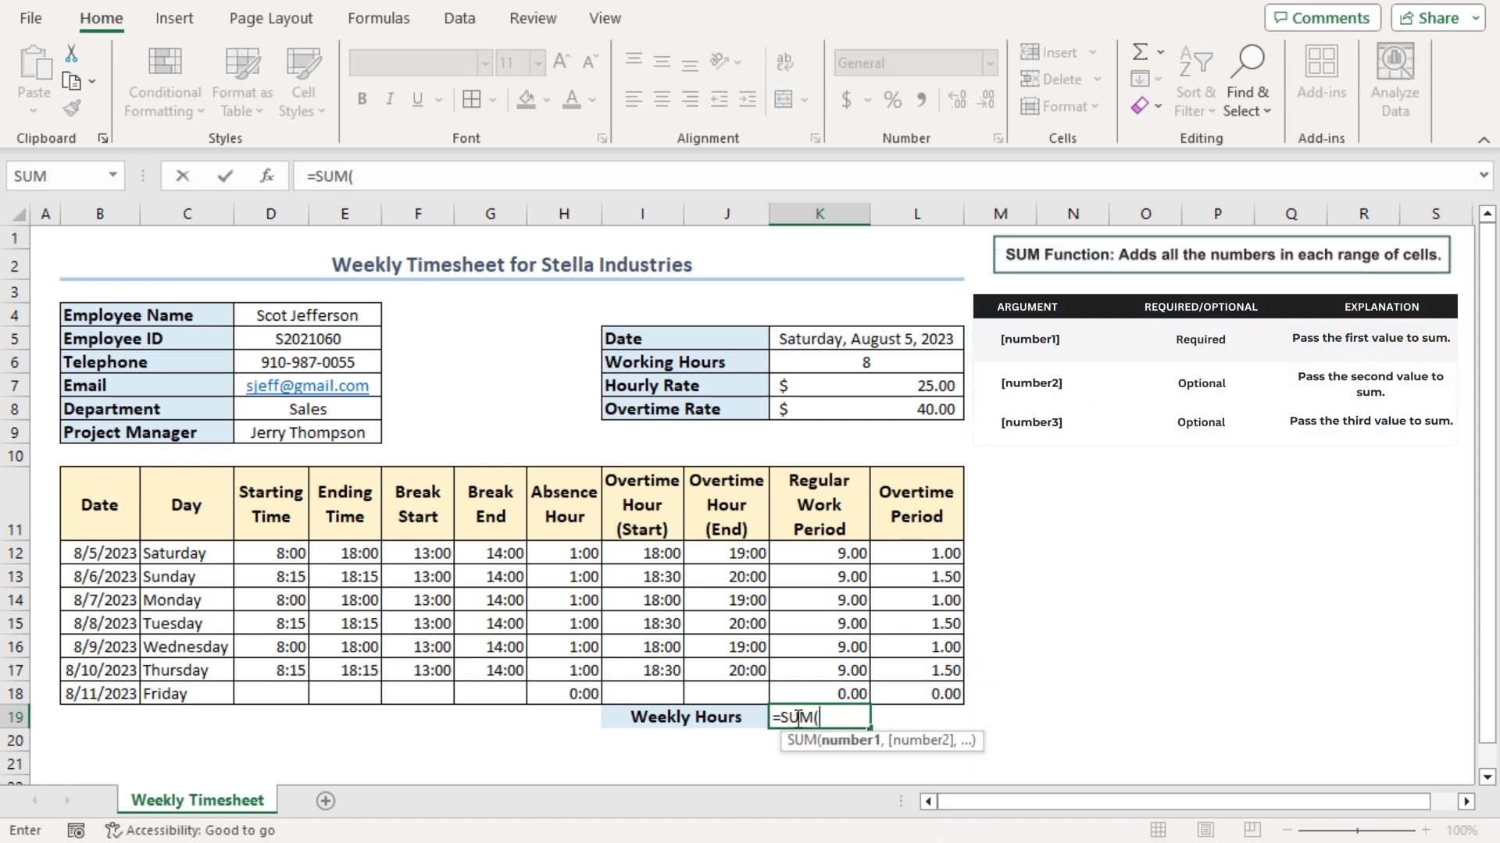
drag(828, 550, 826, 689)
key(Return)
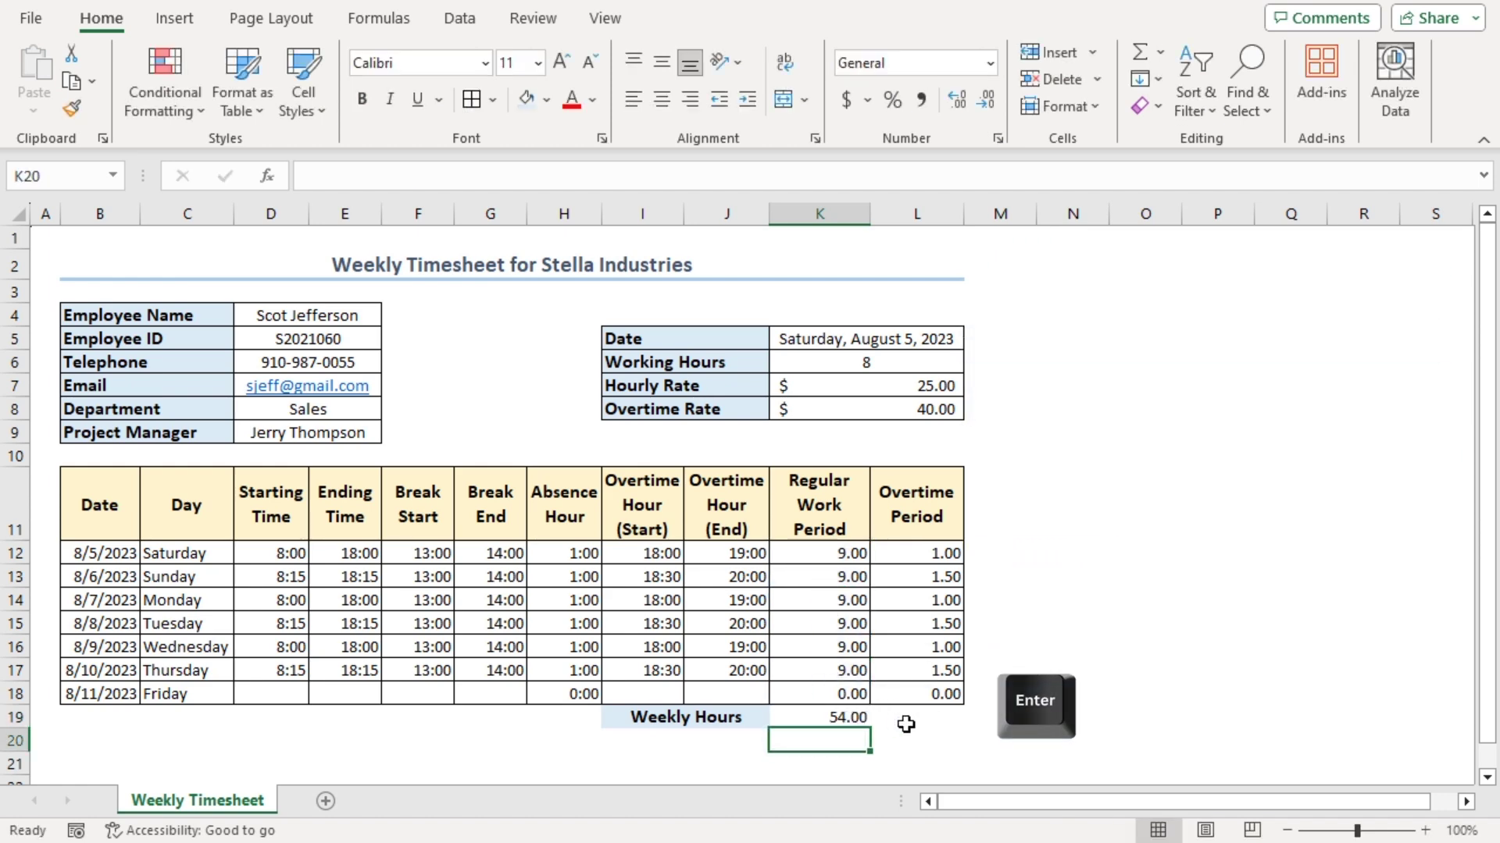
Total overtime hours in L19 with =SUM(L12:L18), giving 7.50
click(909, 718)
text(=s)
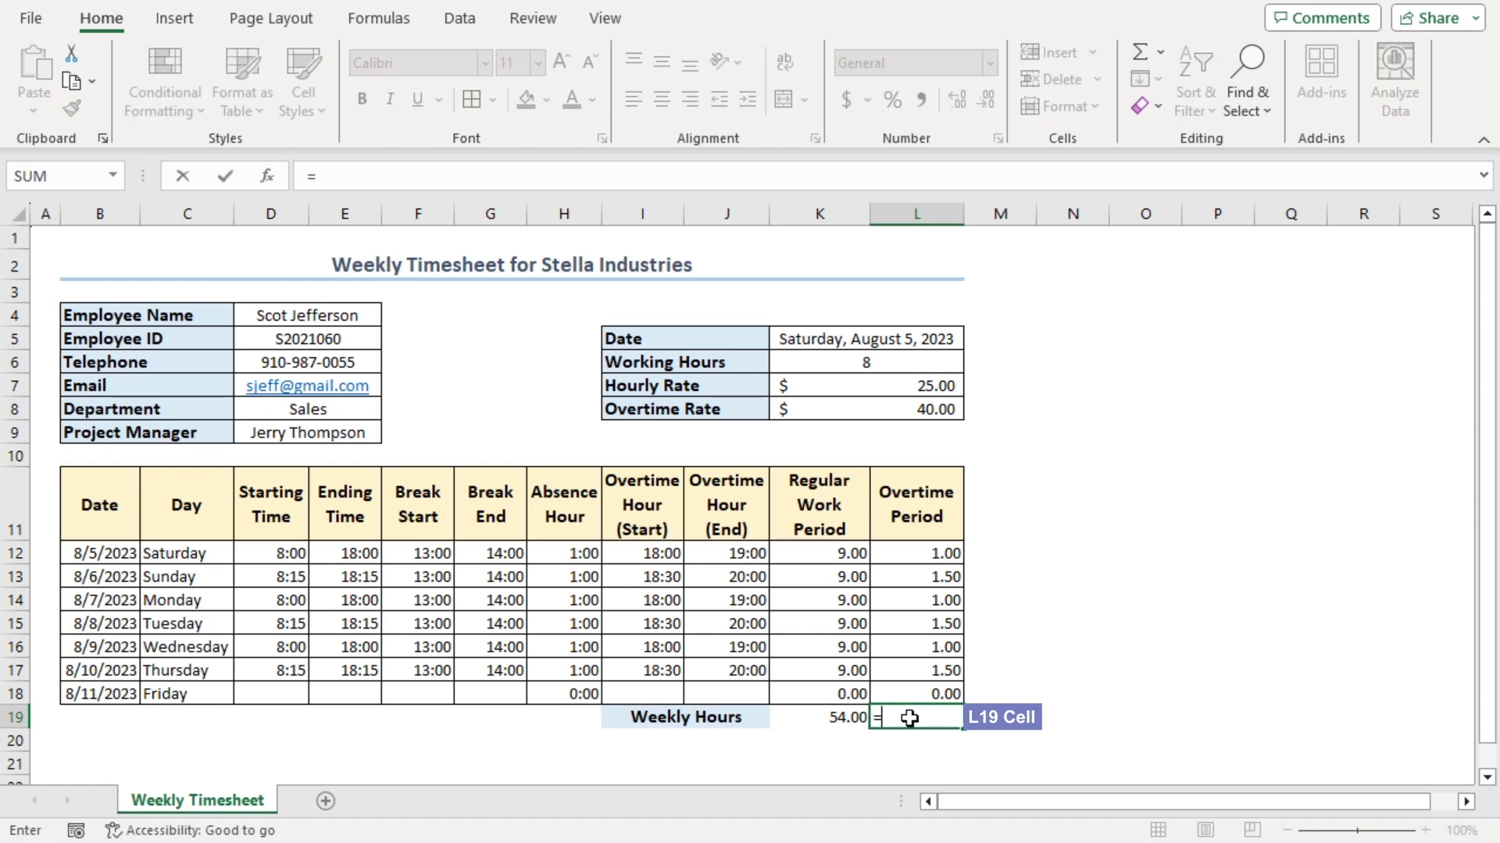
text(um)
key(Tab)
drag(900, 556, 909, 686)
text())
key(Return)
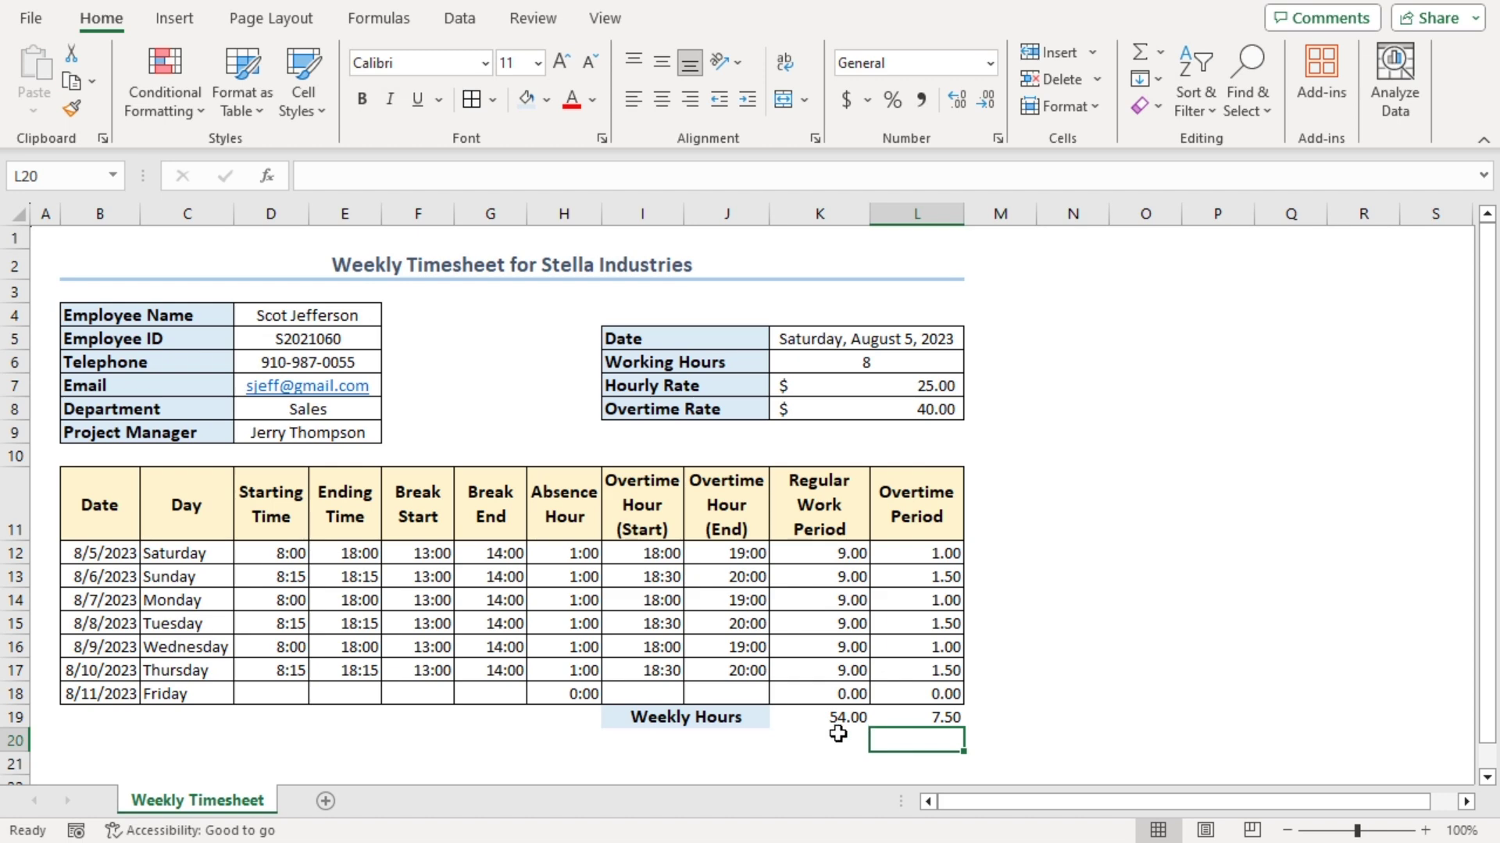
Add a 'Total Payments' label in I20 styled like Weekly Hours via Format Painter
click(633, 745)
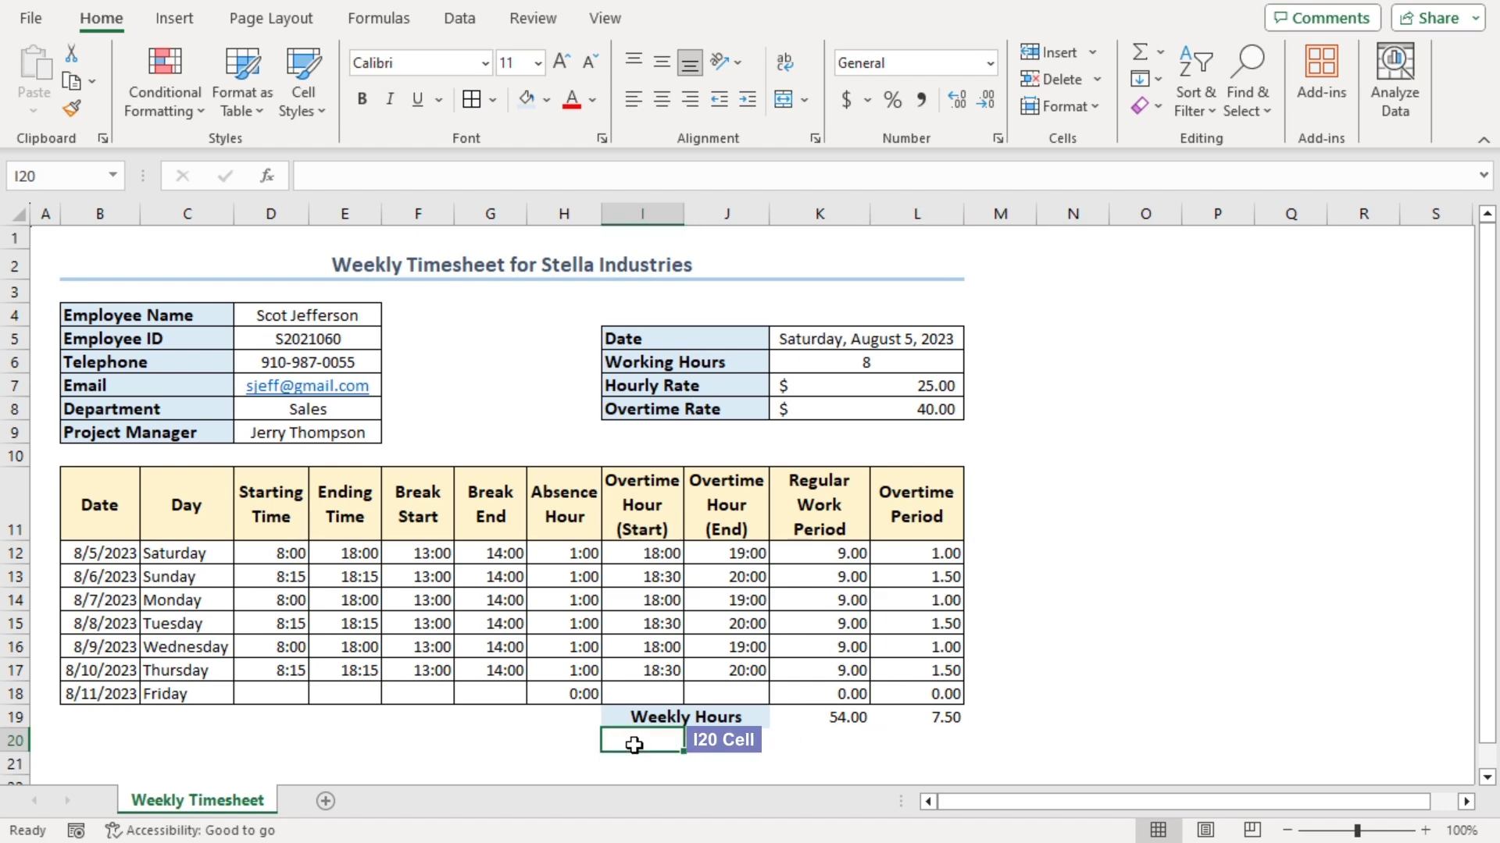
text(=)
text(Total Payments)
key(Return)
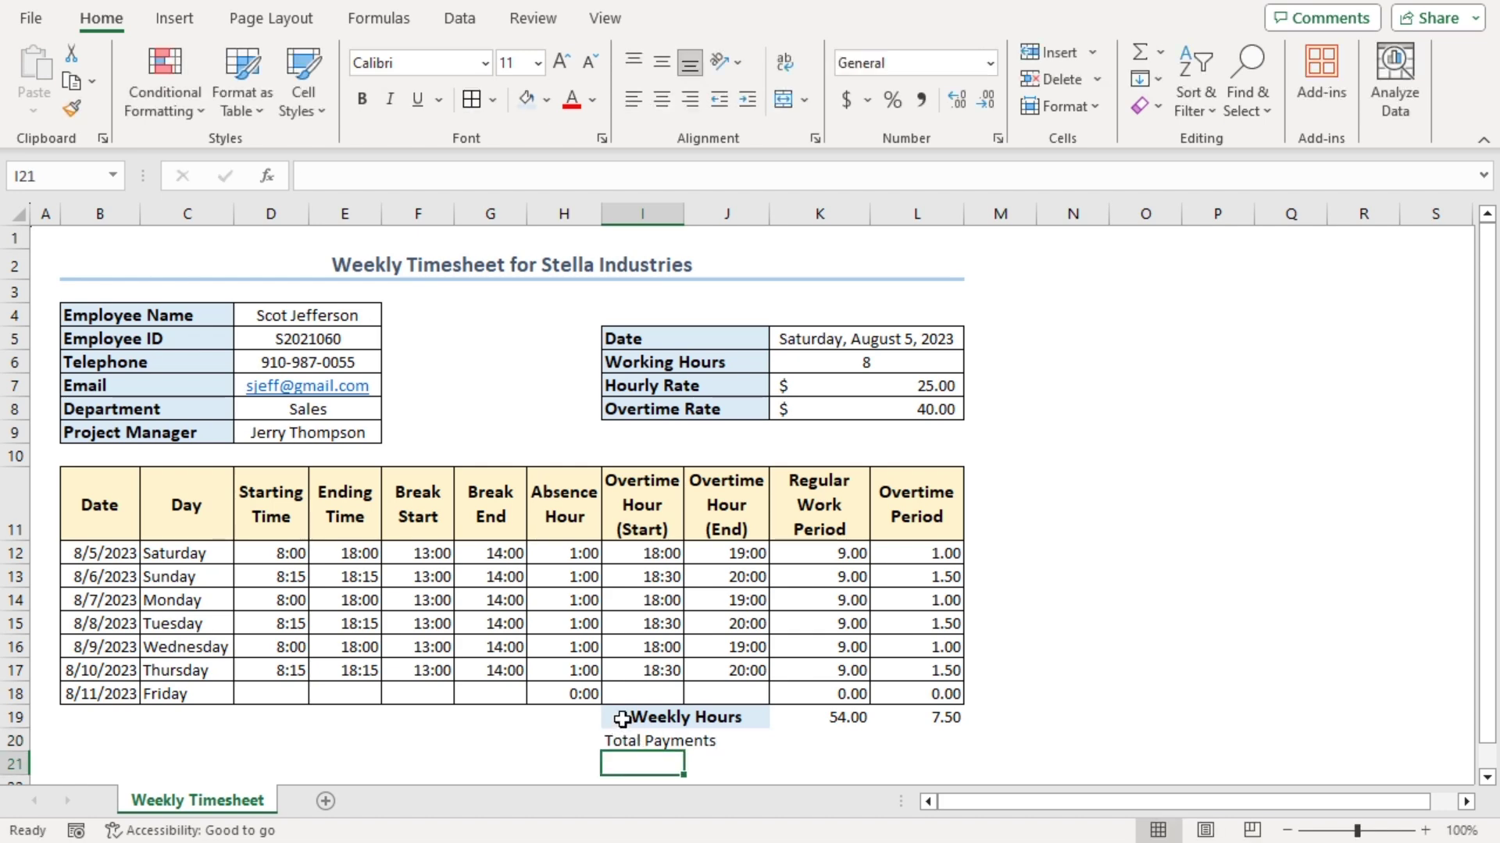
click(622, 719)
click(71, 109)
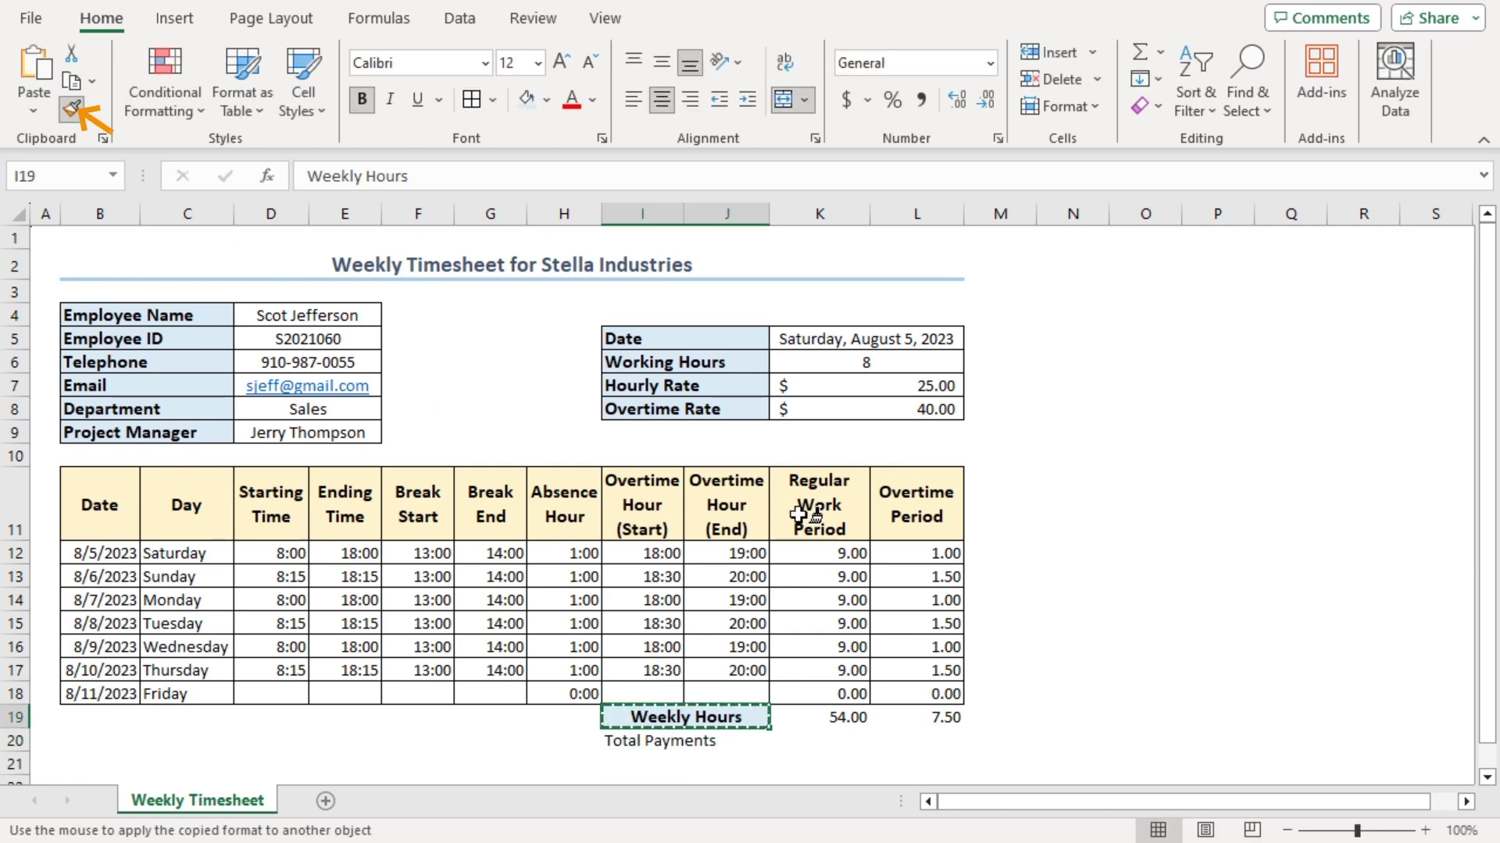
click(616, 740)
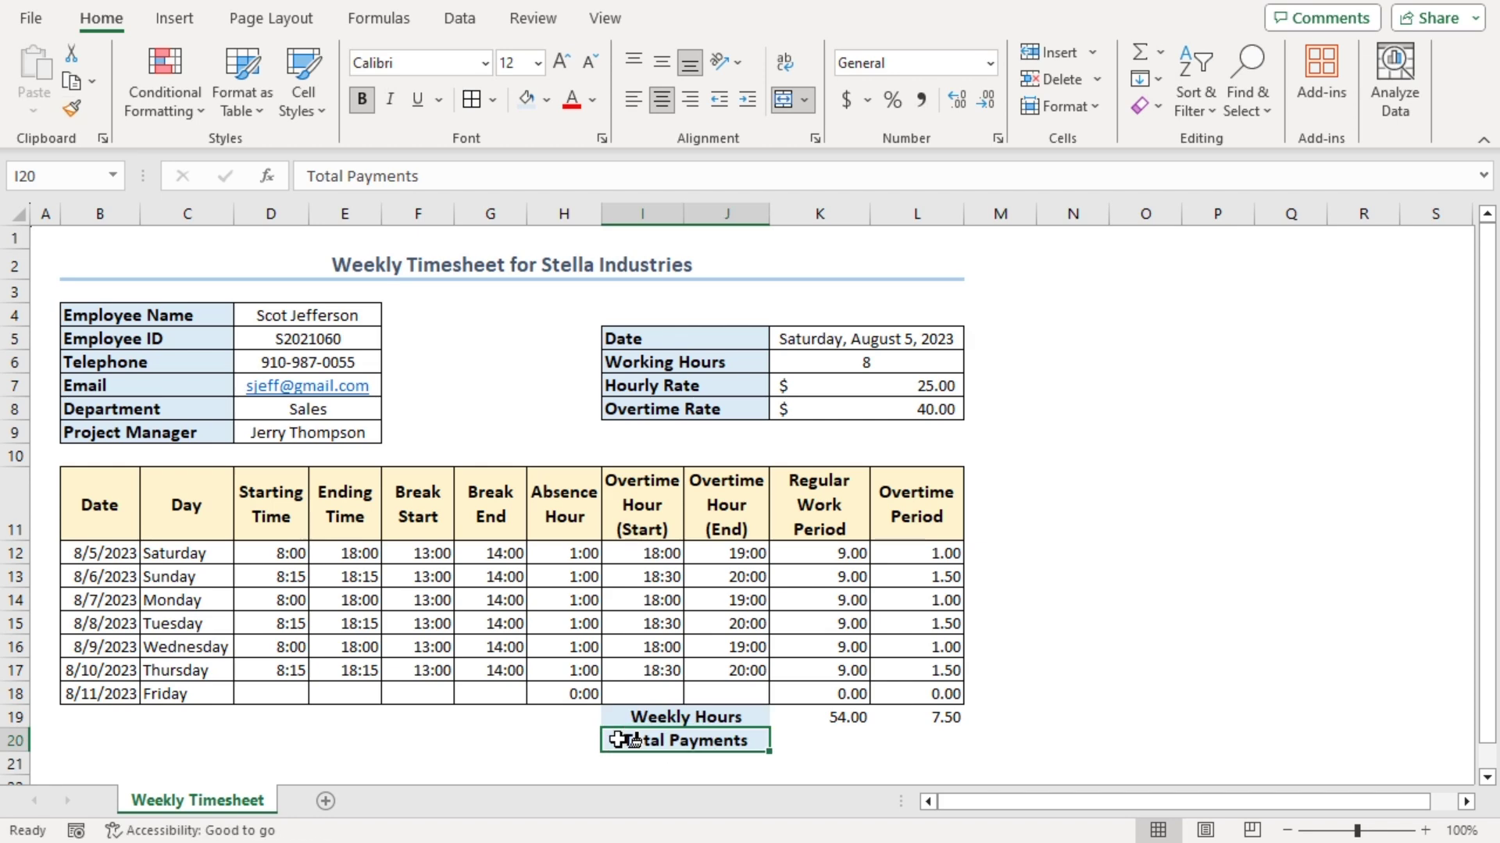
Merge K20:L20 for the payment value and apply All Borders to I19:L20
click(813, 746)
drag(813, 746, 890, 741)
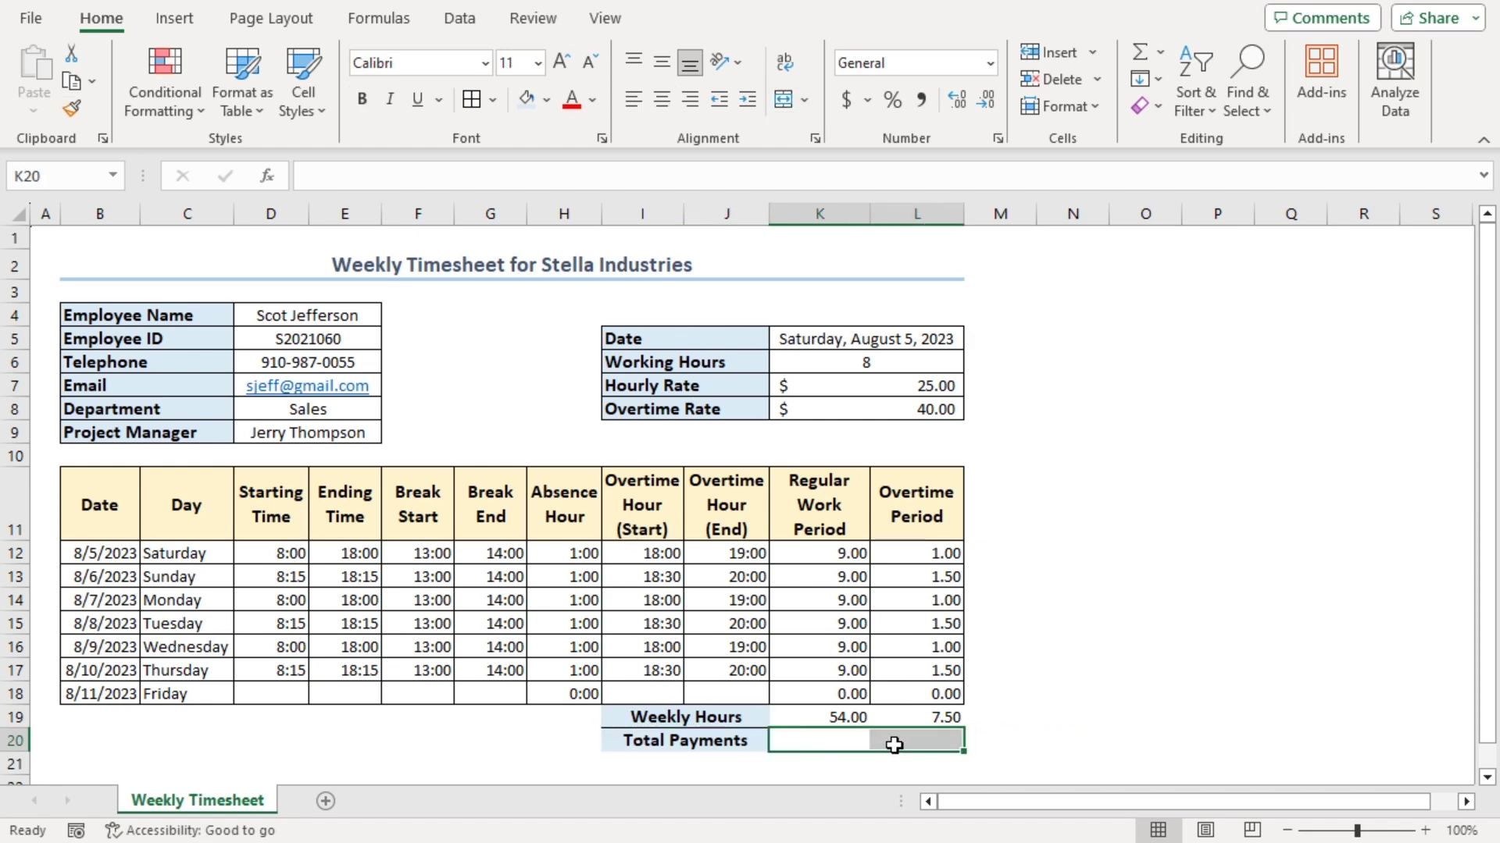
click(784, 100)
drag(649, 717, 913, 742)
click(472, 100)
click(799, 740)
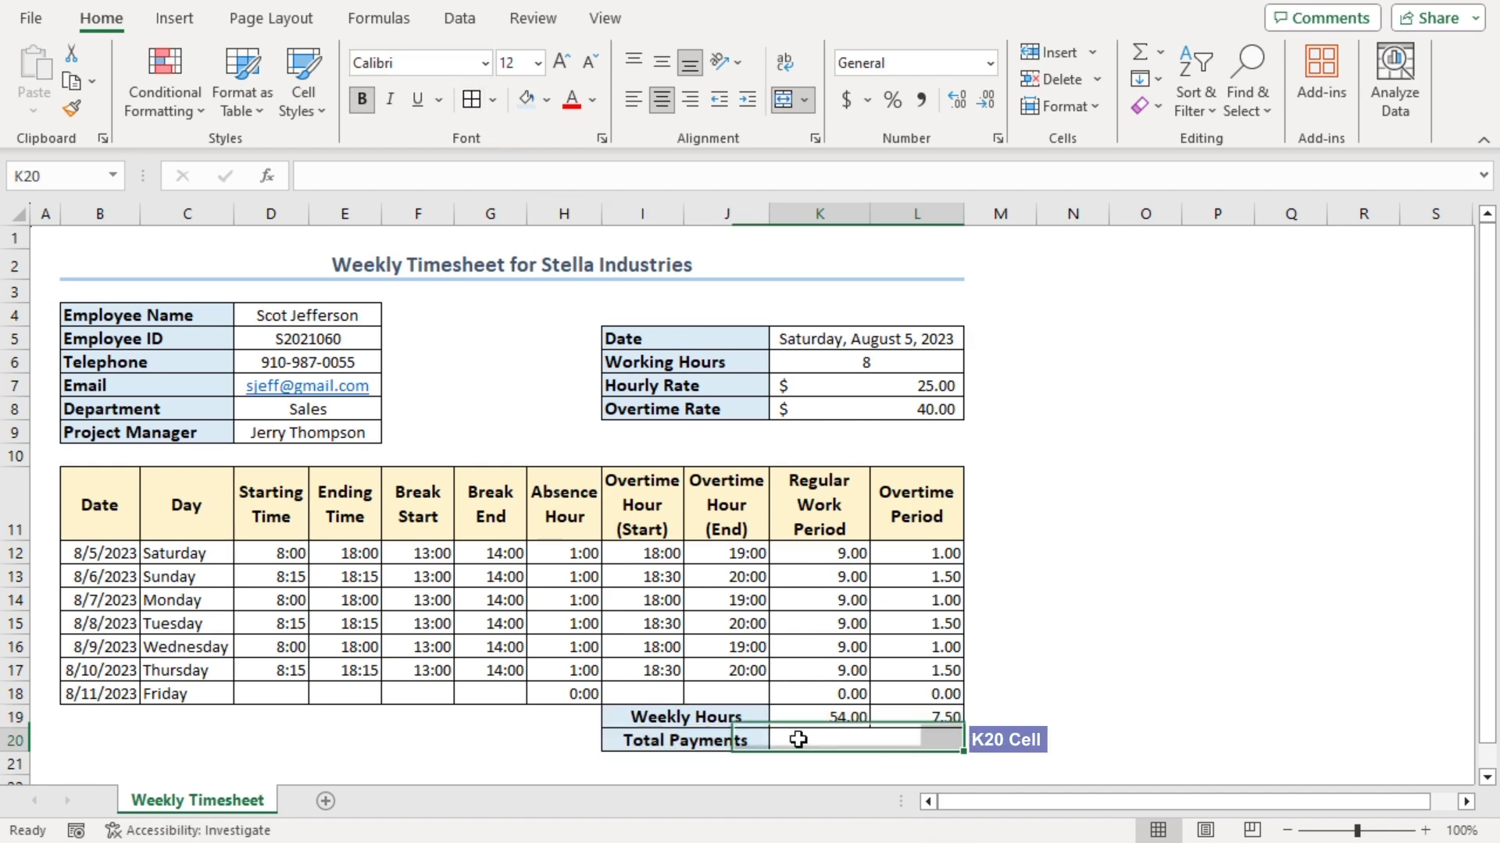
Enter =K19*K7+L19*K8 in K20 so Total Payments shows $1,650.00
text(=)
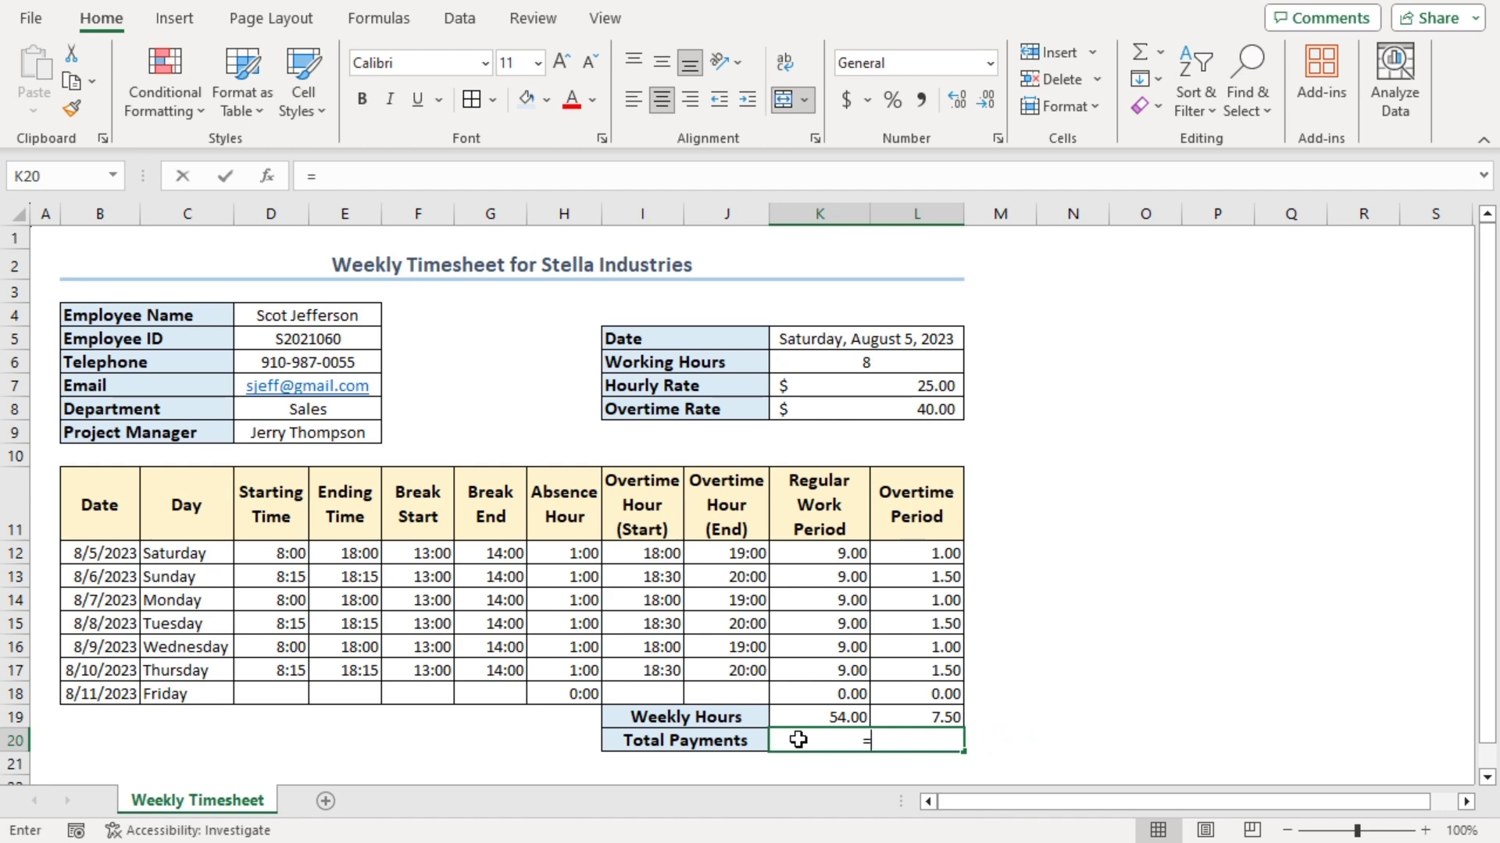
click(803, 715)
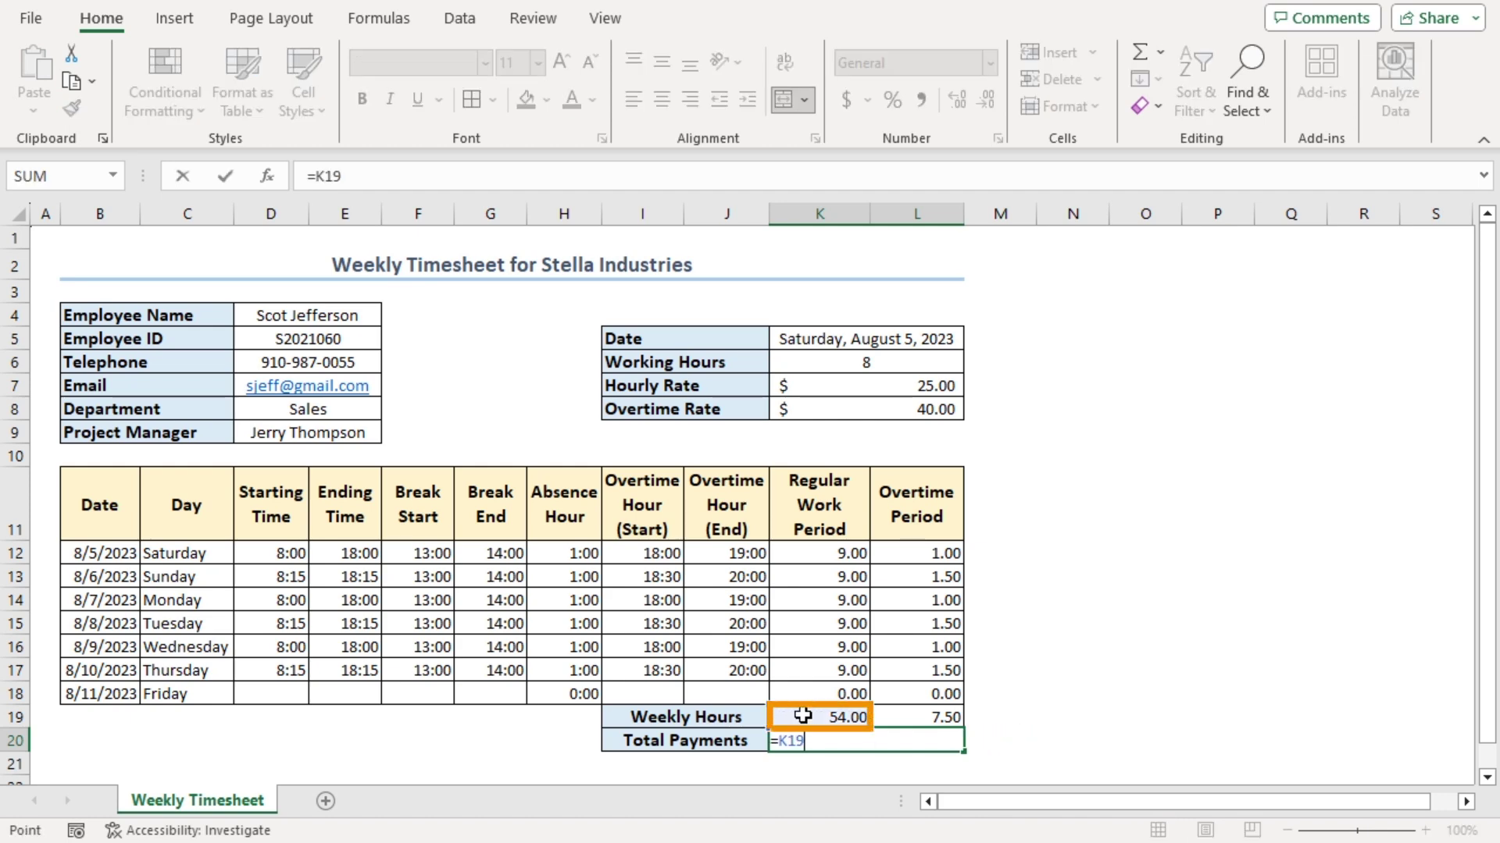
text(*)
click(812, 385)
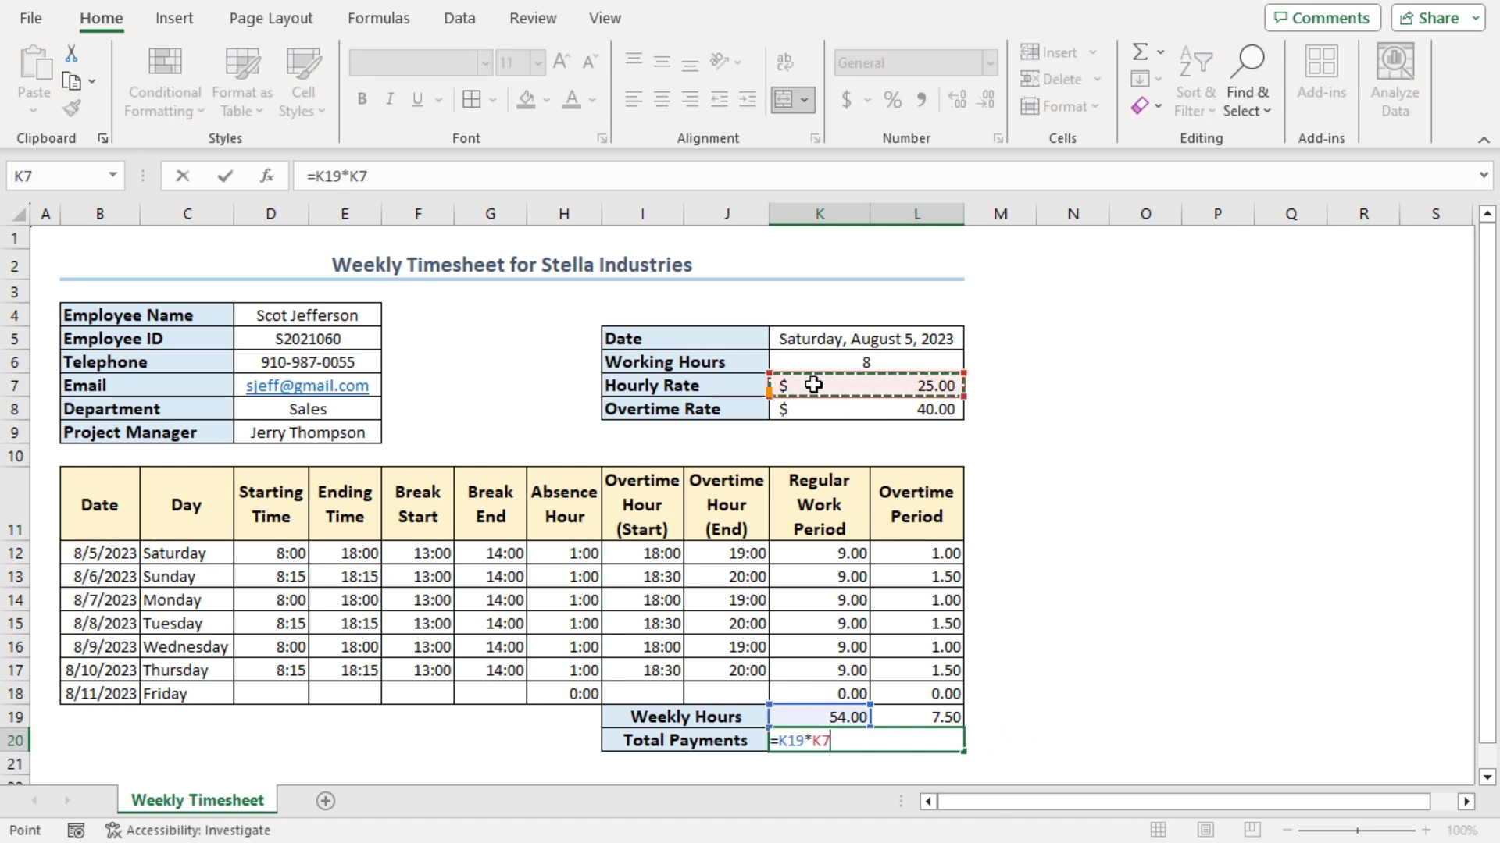
text(+)
click(928, 714)
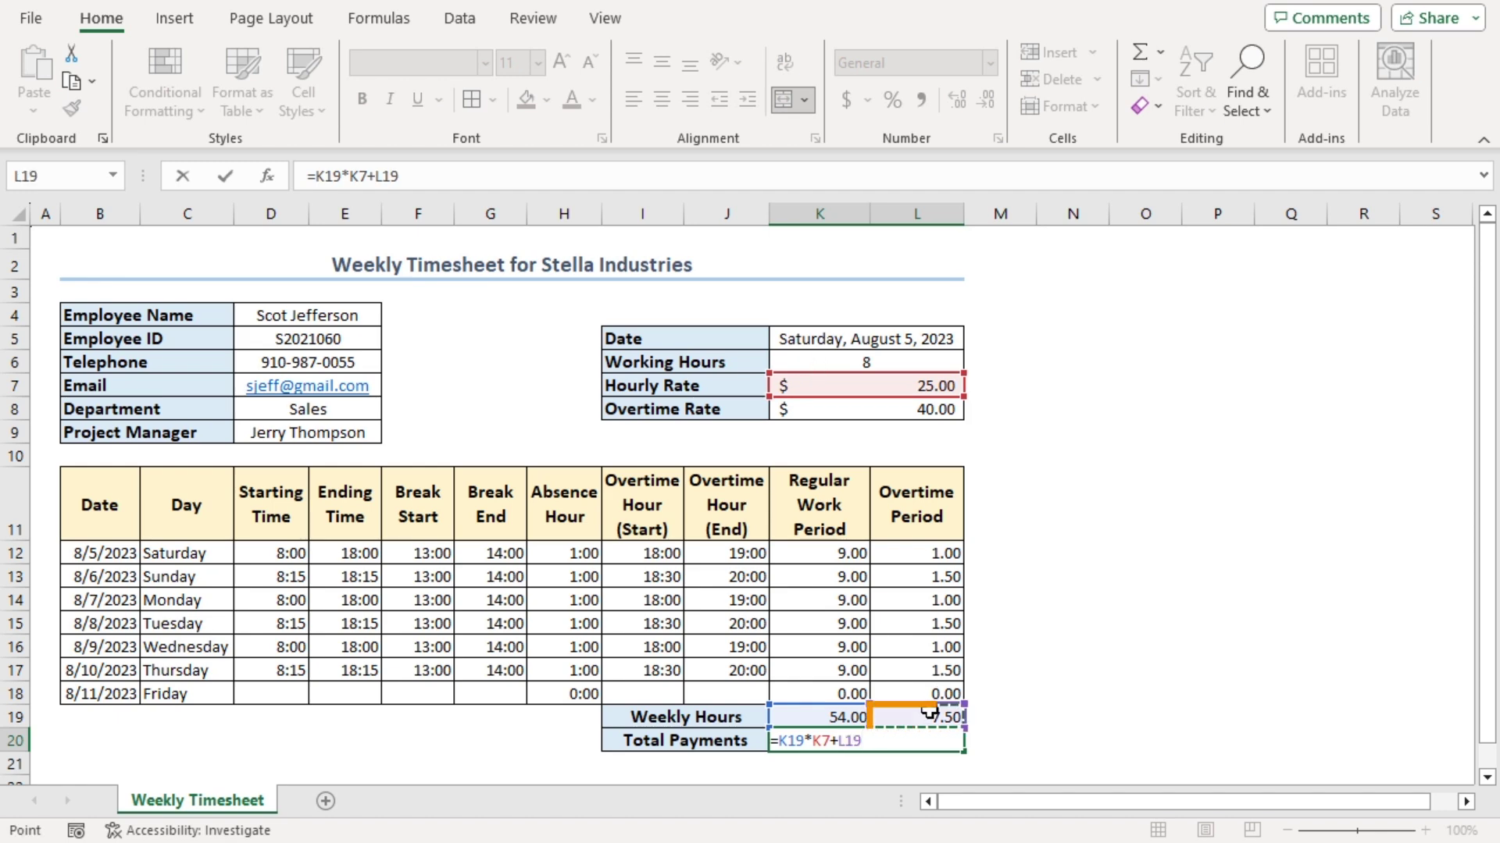
text(*)
click(812, 407)
key(Return)
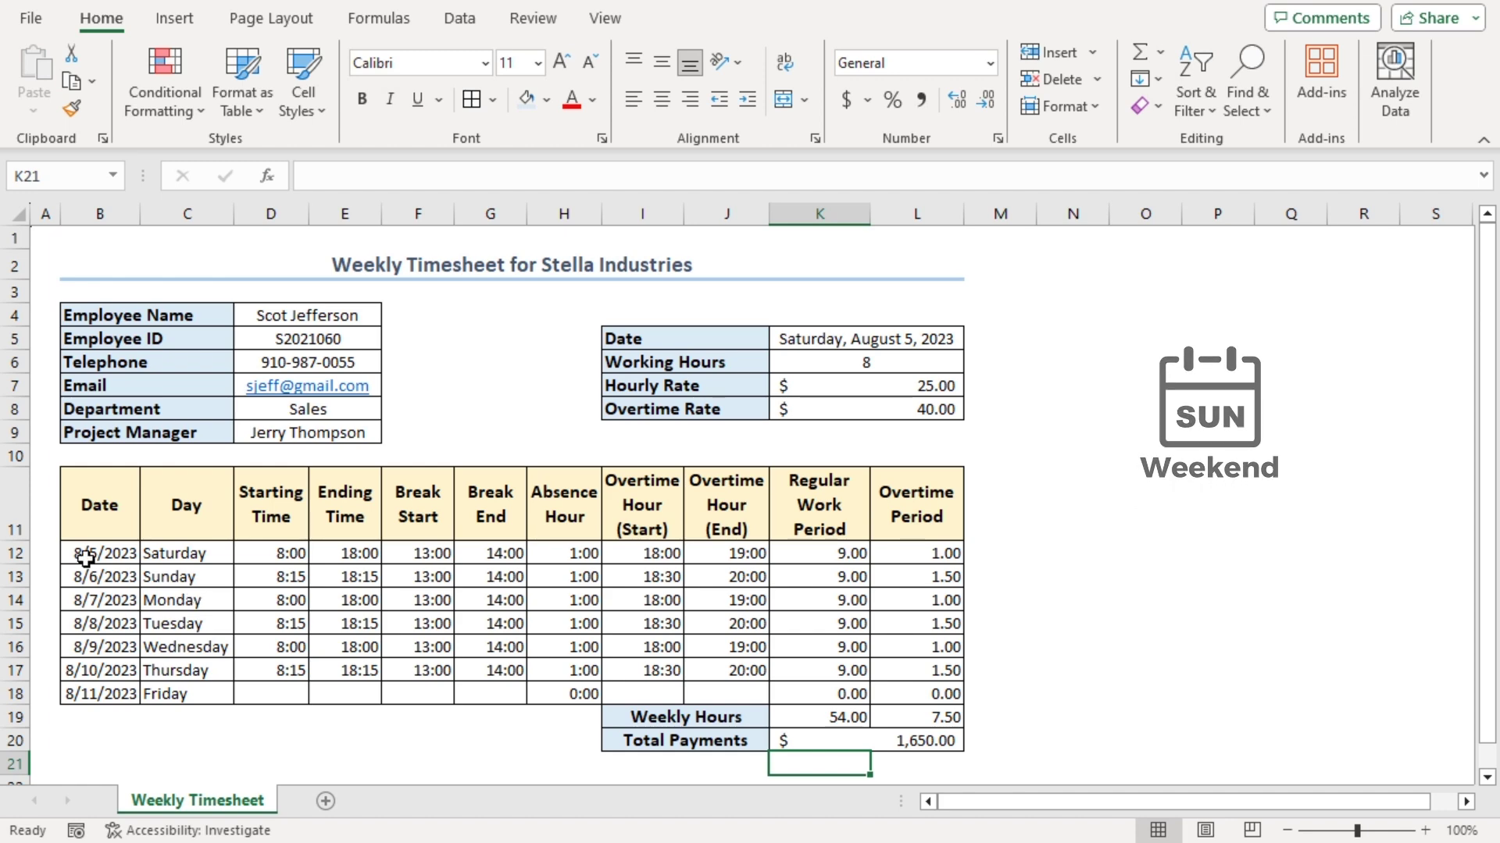
Select B12:L18 and start a new 'Use a formula to determine which cells to format' rule
drag(86, 559, 924, 696)
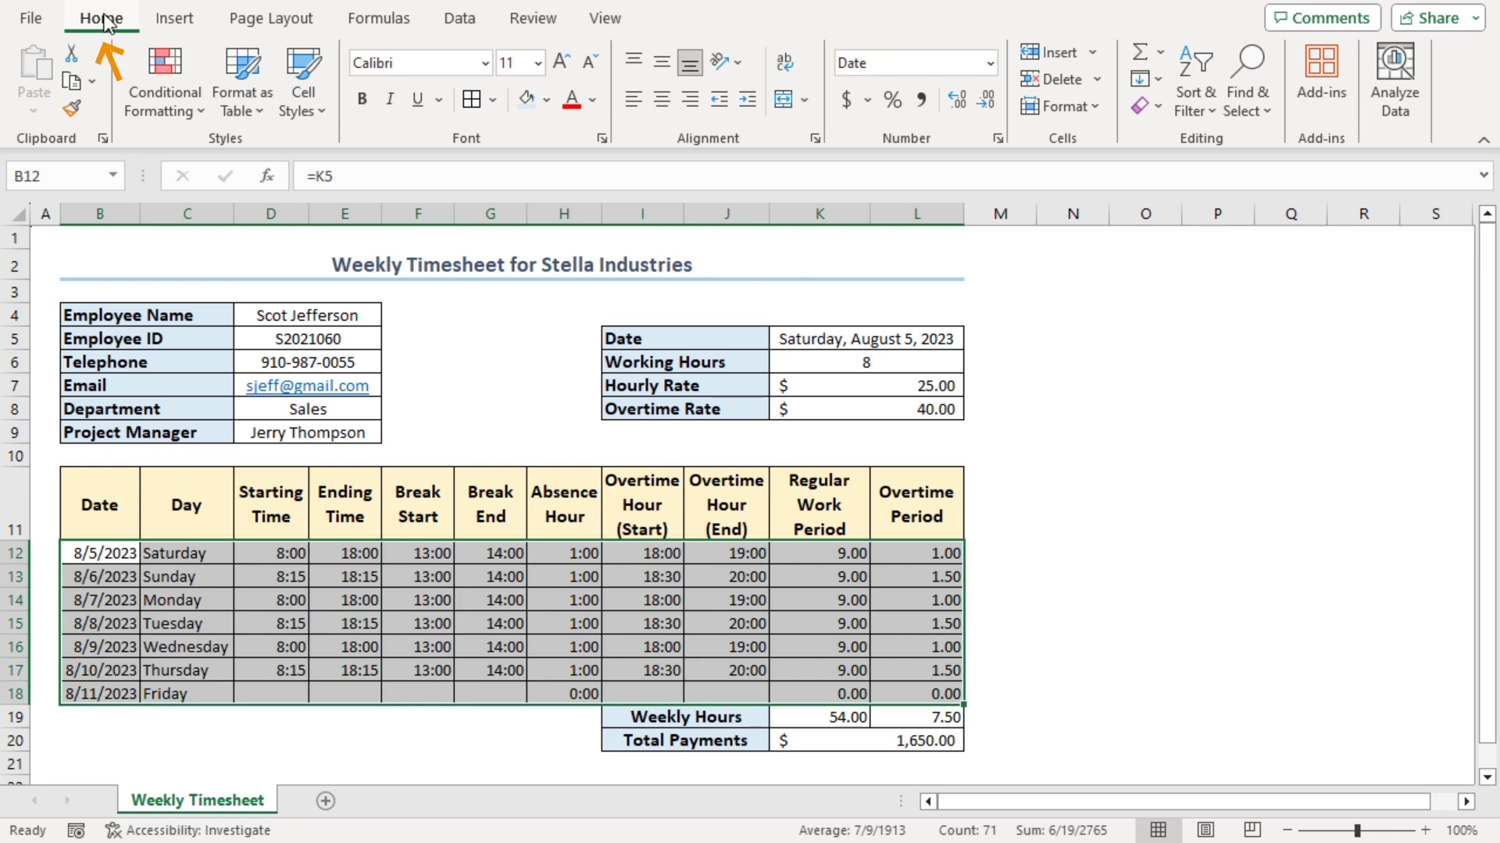
click(200, 115)
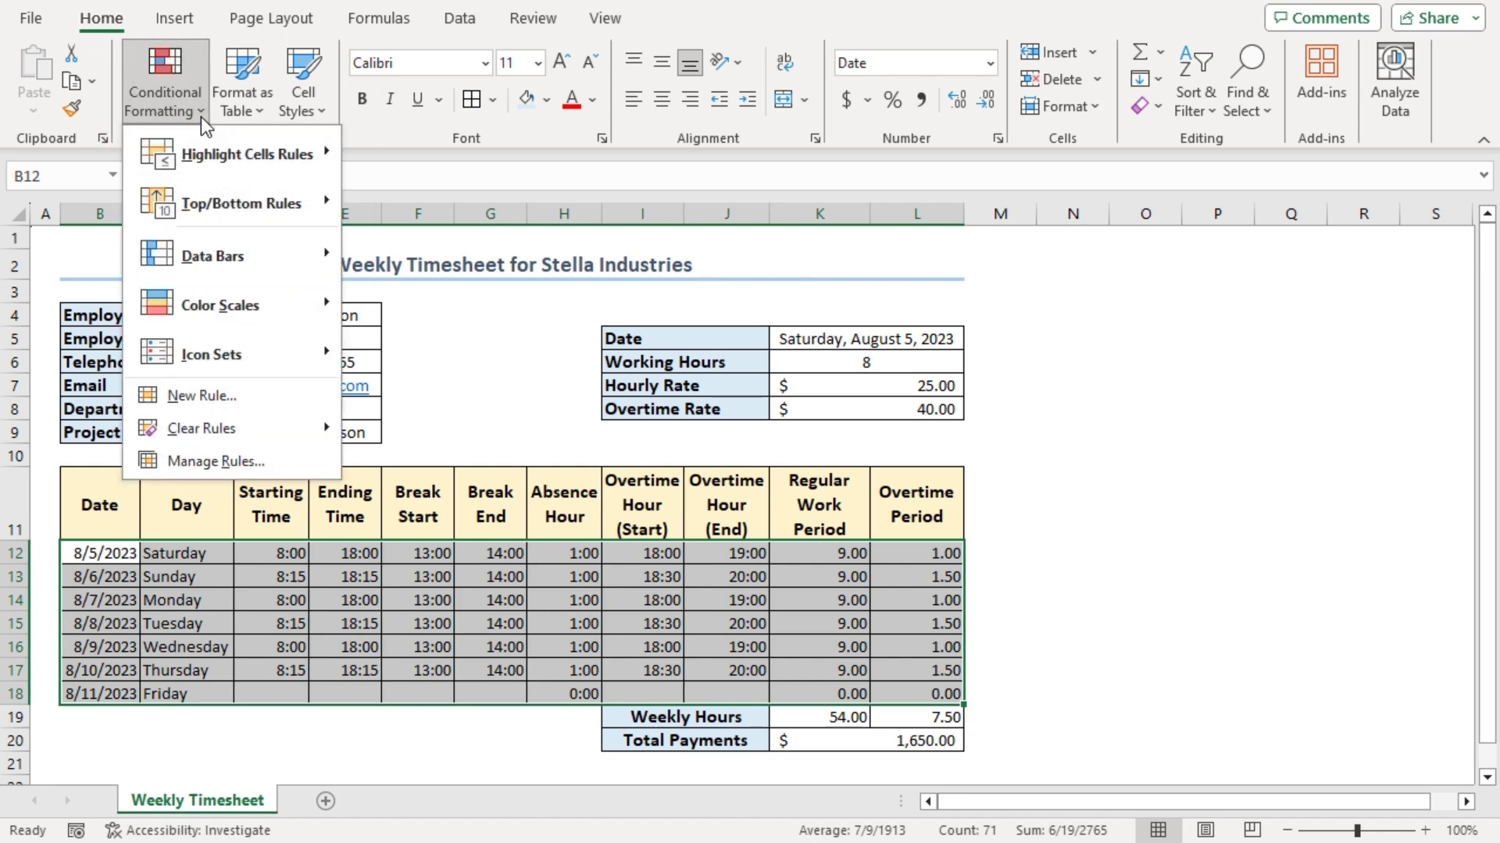
click(195, 392)
drag(878, 271, 807, 258)
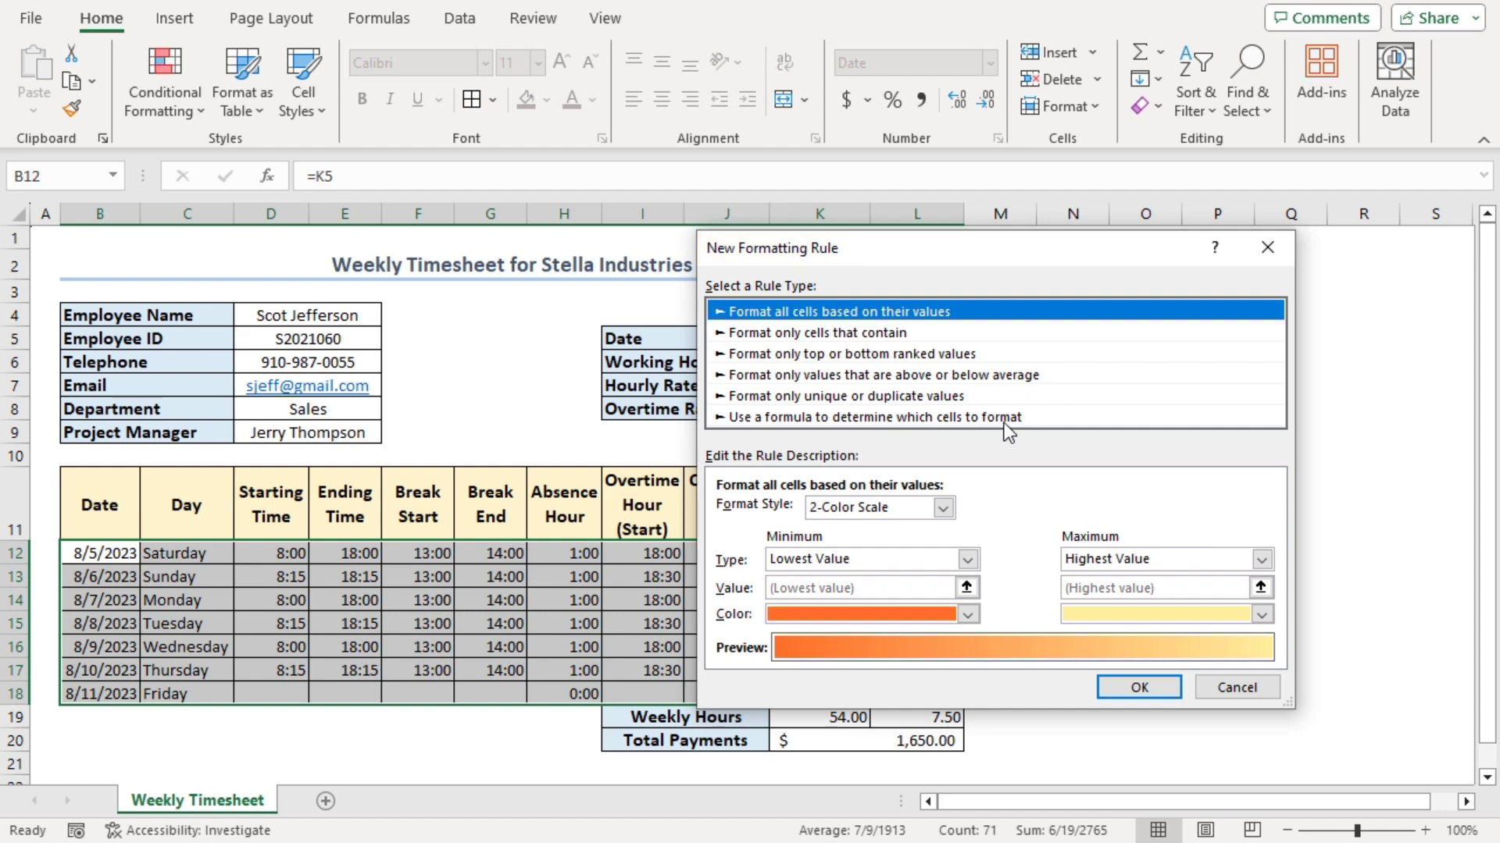
click(800, 418)
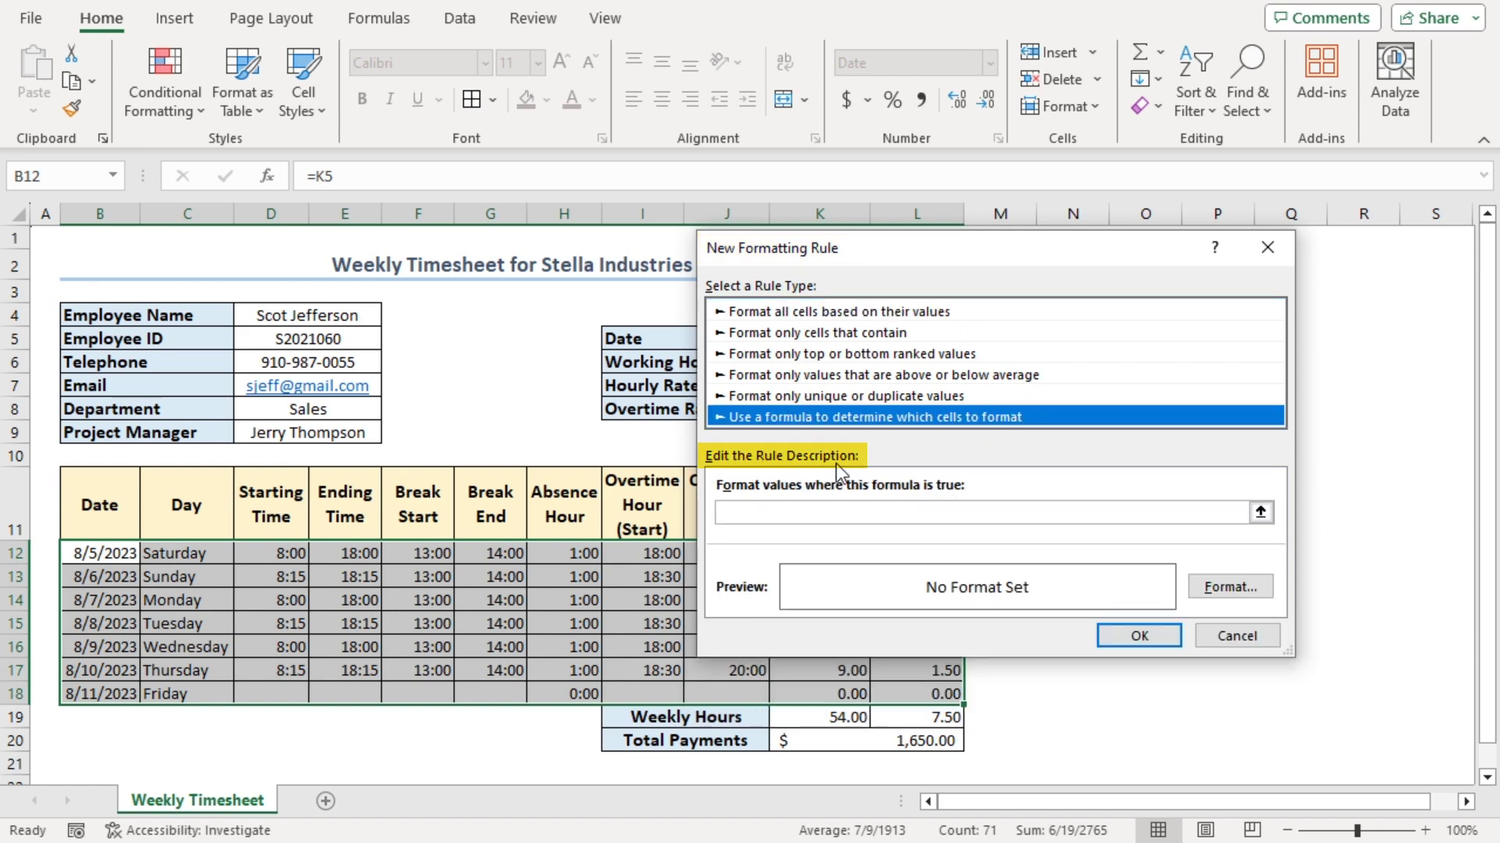
click(743, 516)
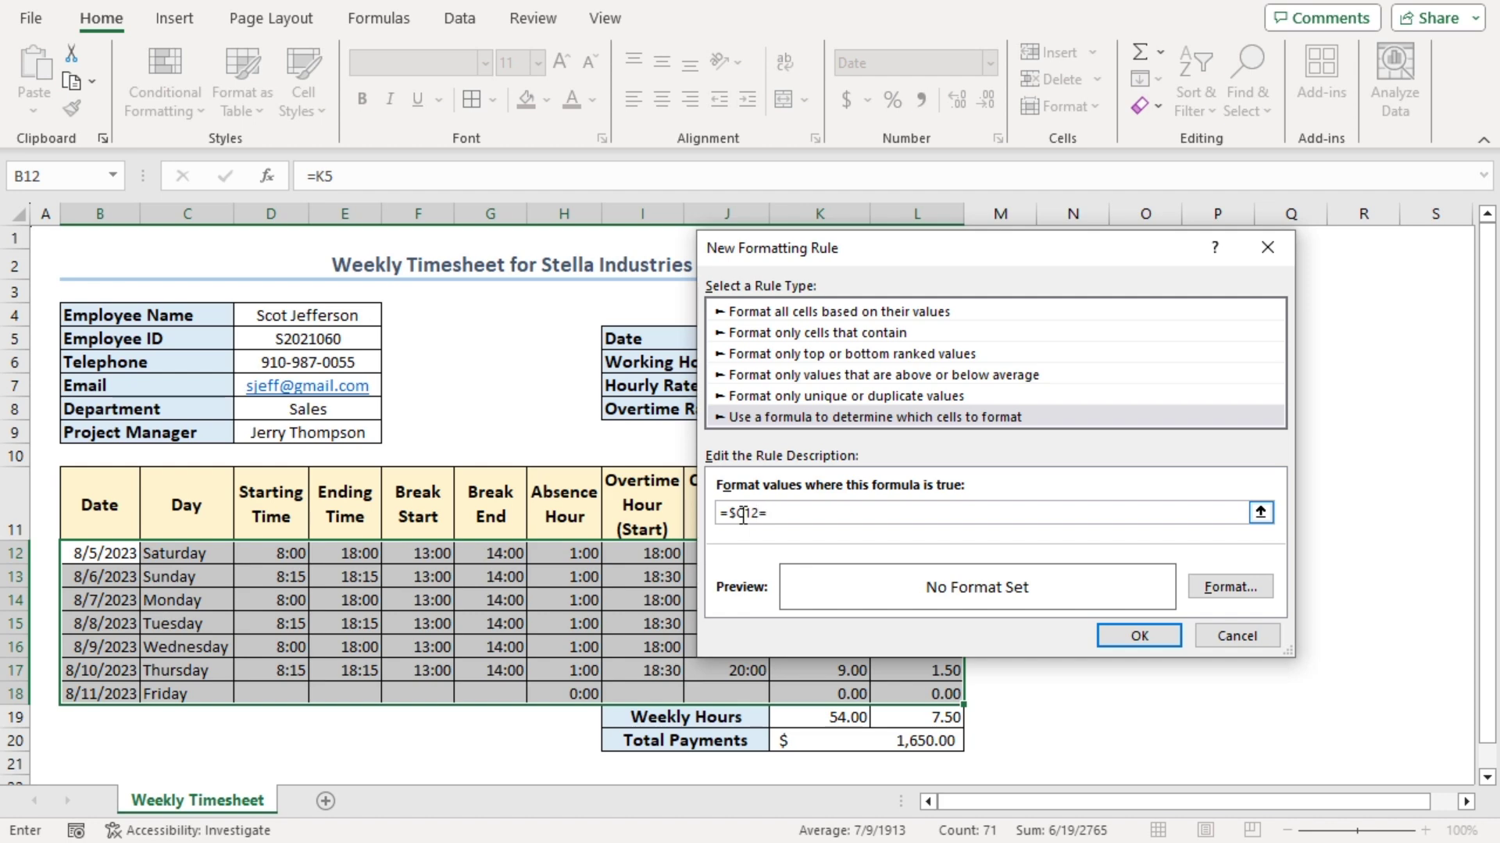
Enter the rule condition =$C12="Sunday" and begin choosing a custom fill colour
text(=$C12="Sunday")
click(1229, 586)
click(992, 203)
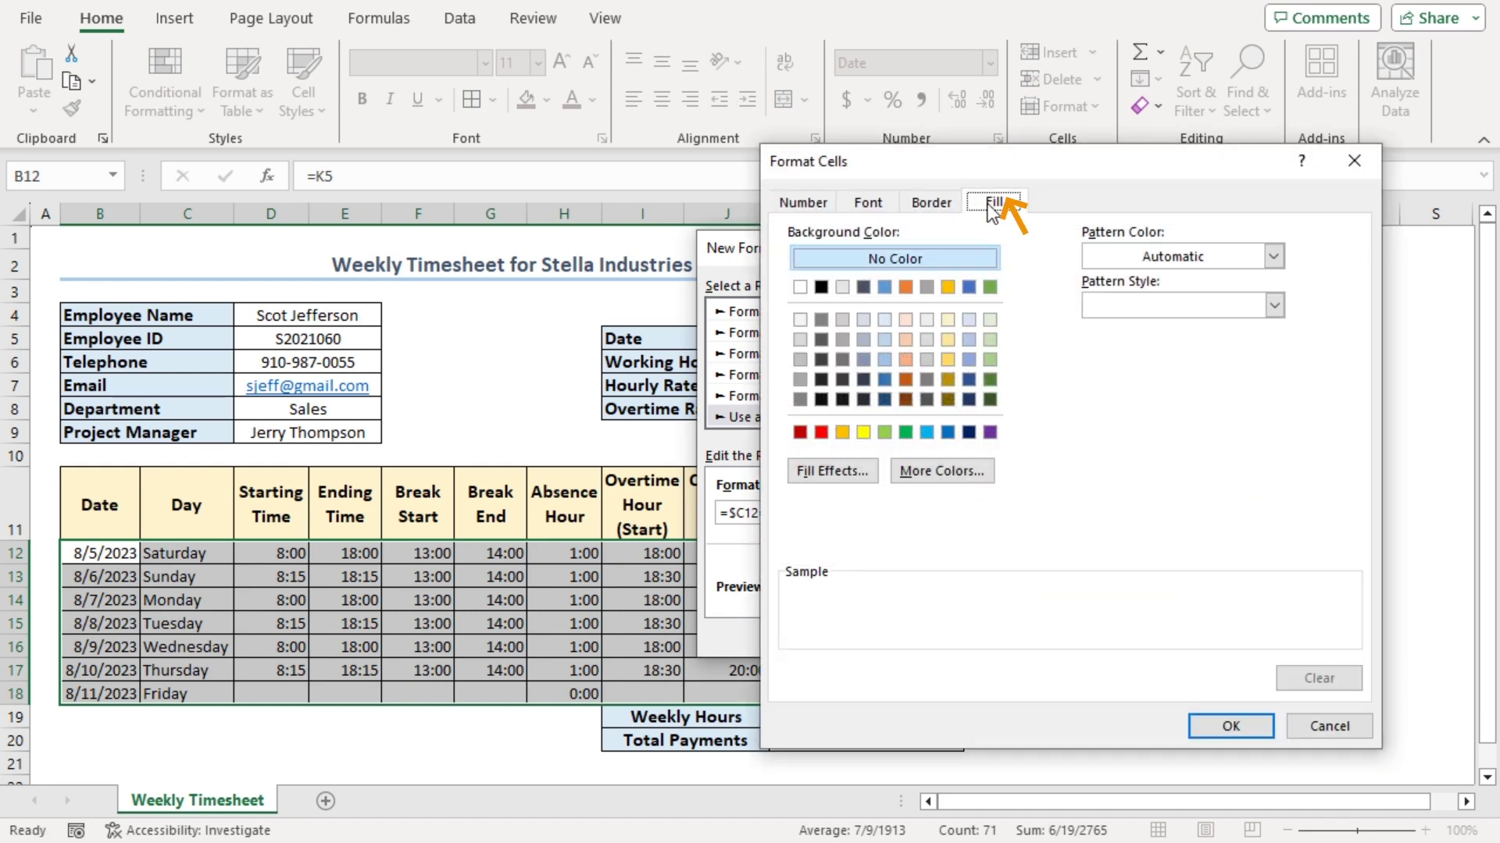
click(937, 478)
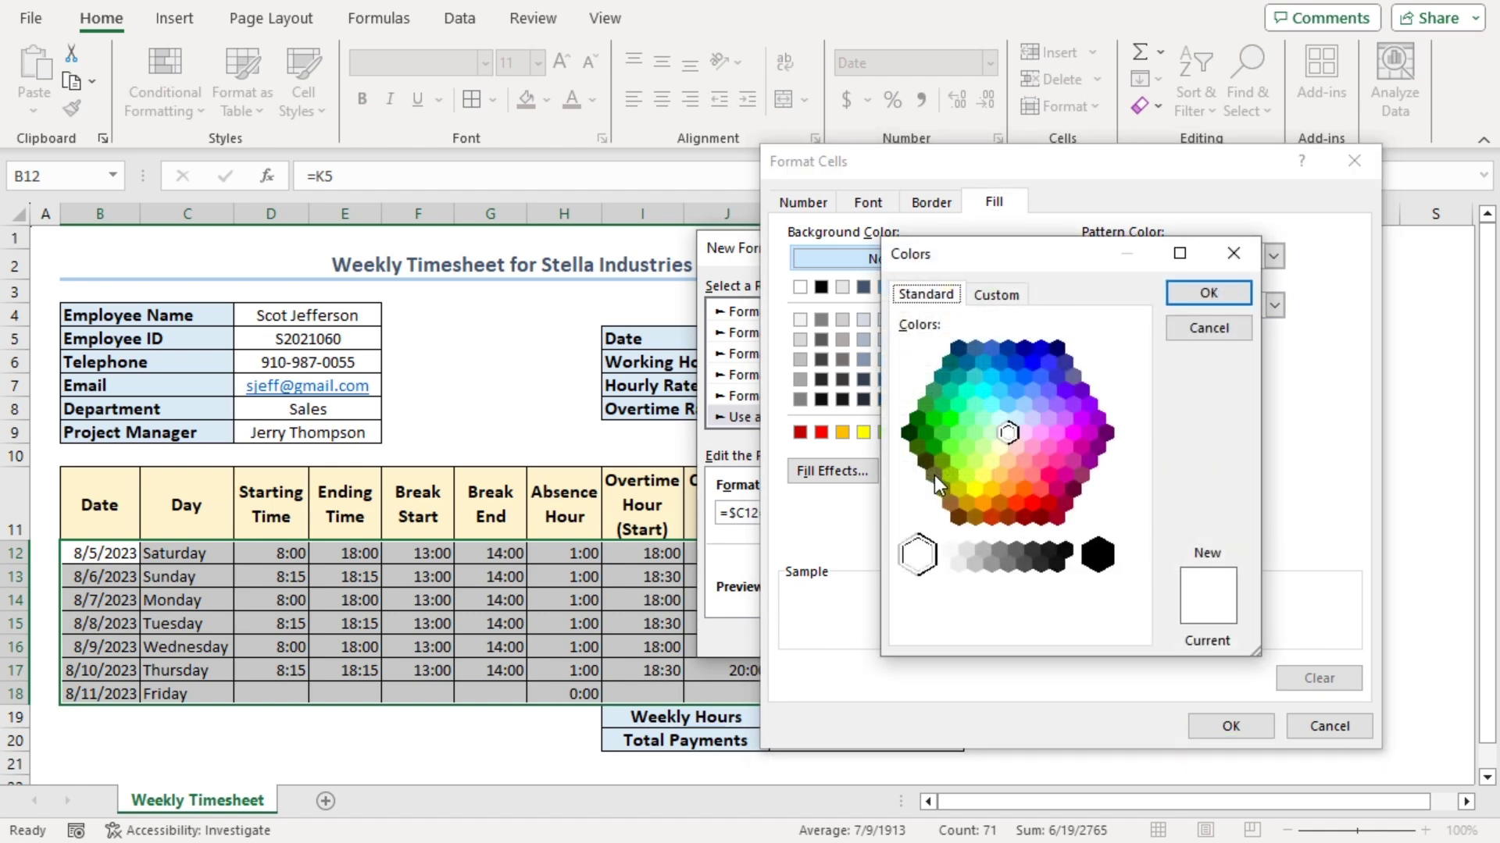
click(998, 295)
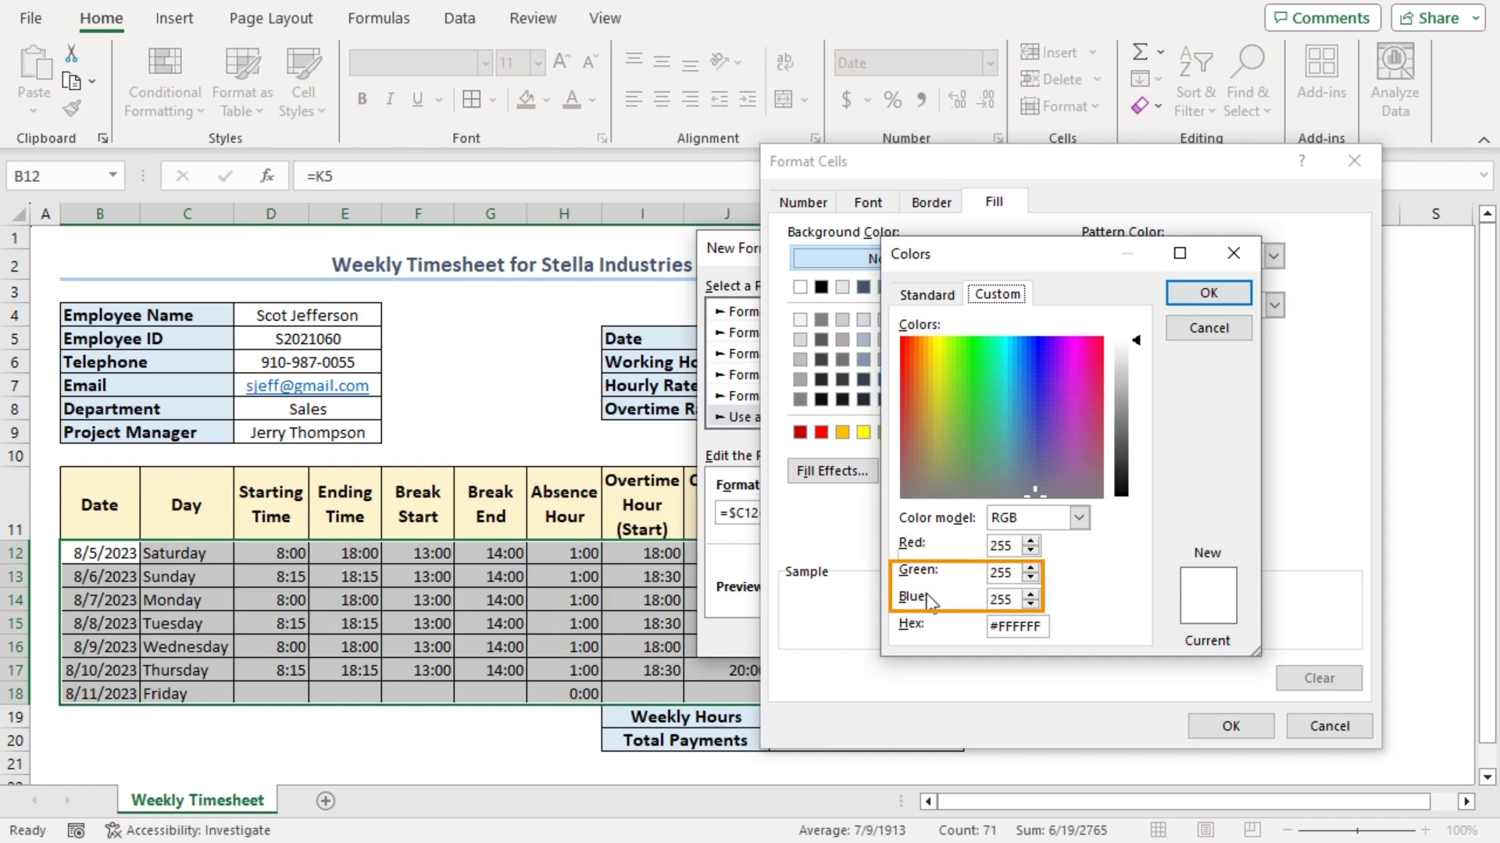
Set the fill to RGB 255,147,147 and apply the rule to shade the Sunday row
double_click(1015, 573)
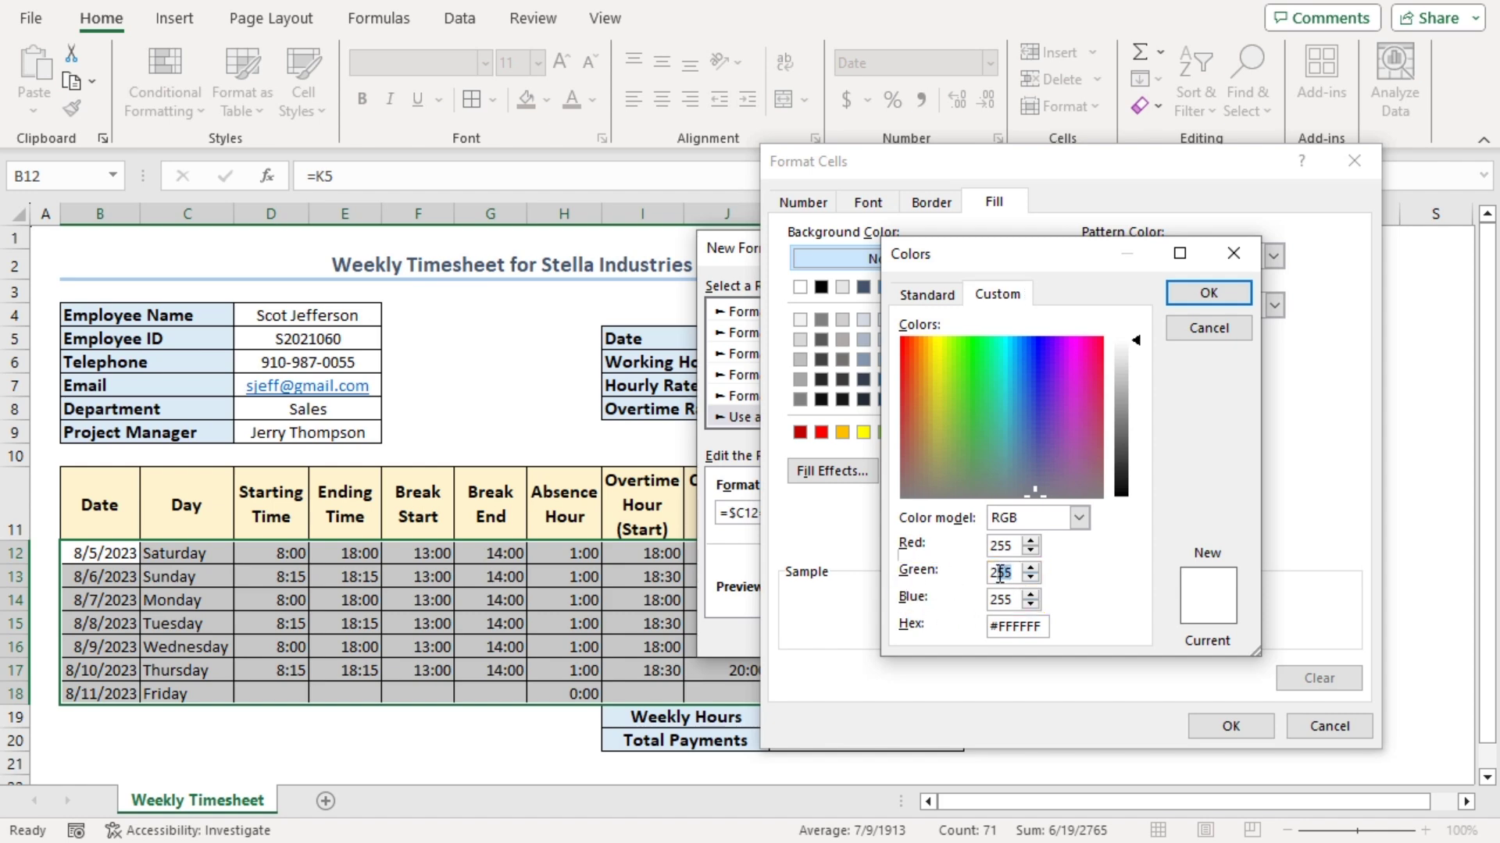
text(147)
double_click(1003, 600)
text(147)
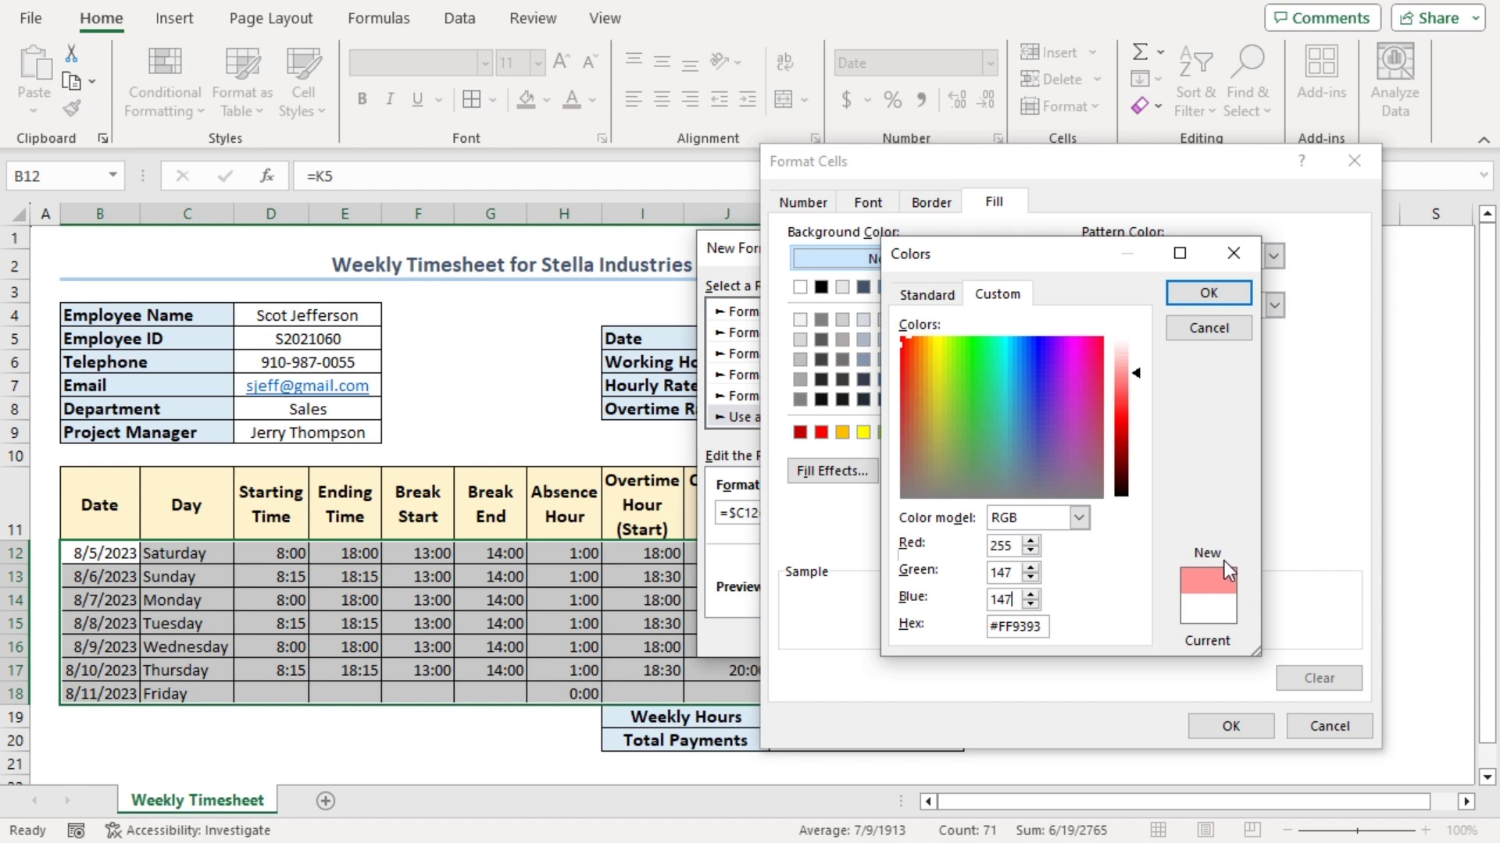
click(1207, 294)
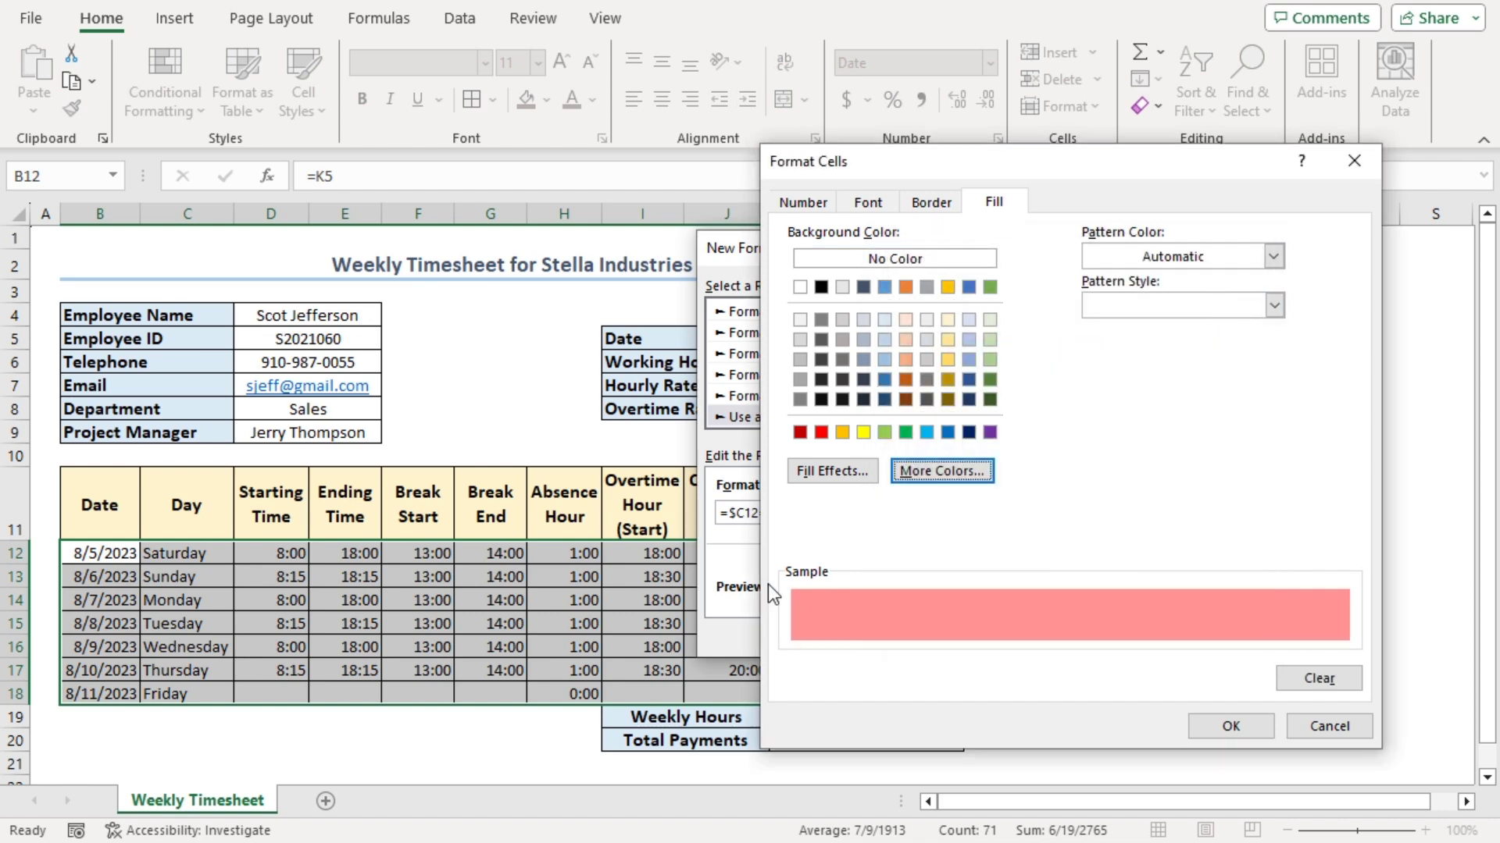
click(1213, 726)
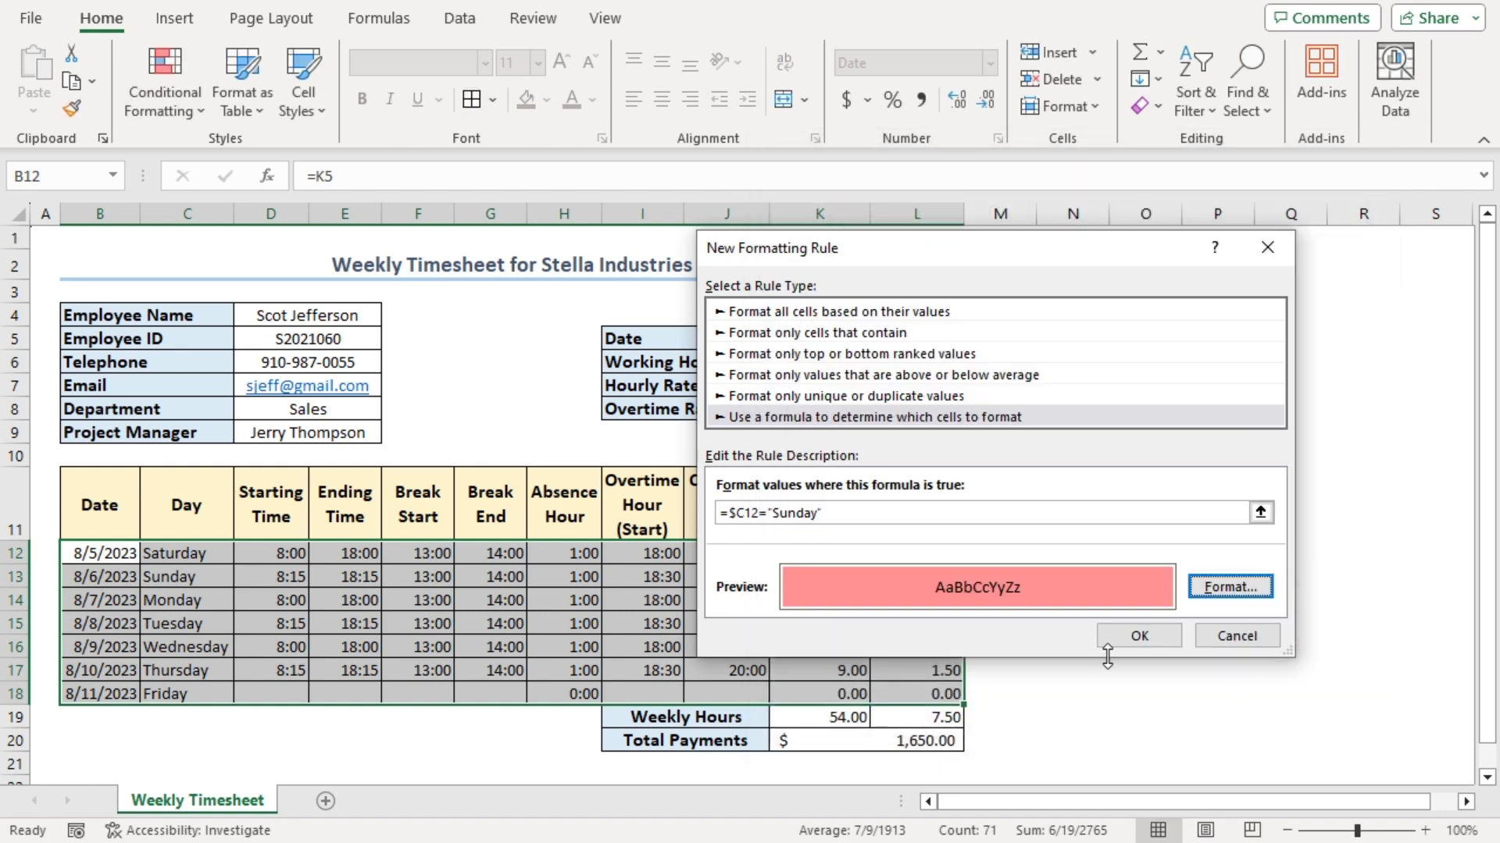
click(1132, 639)
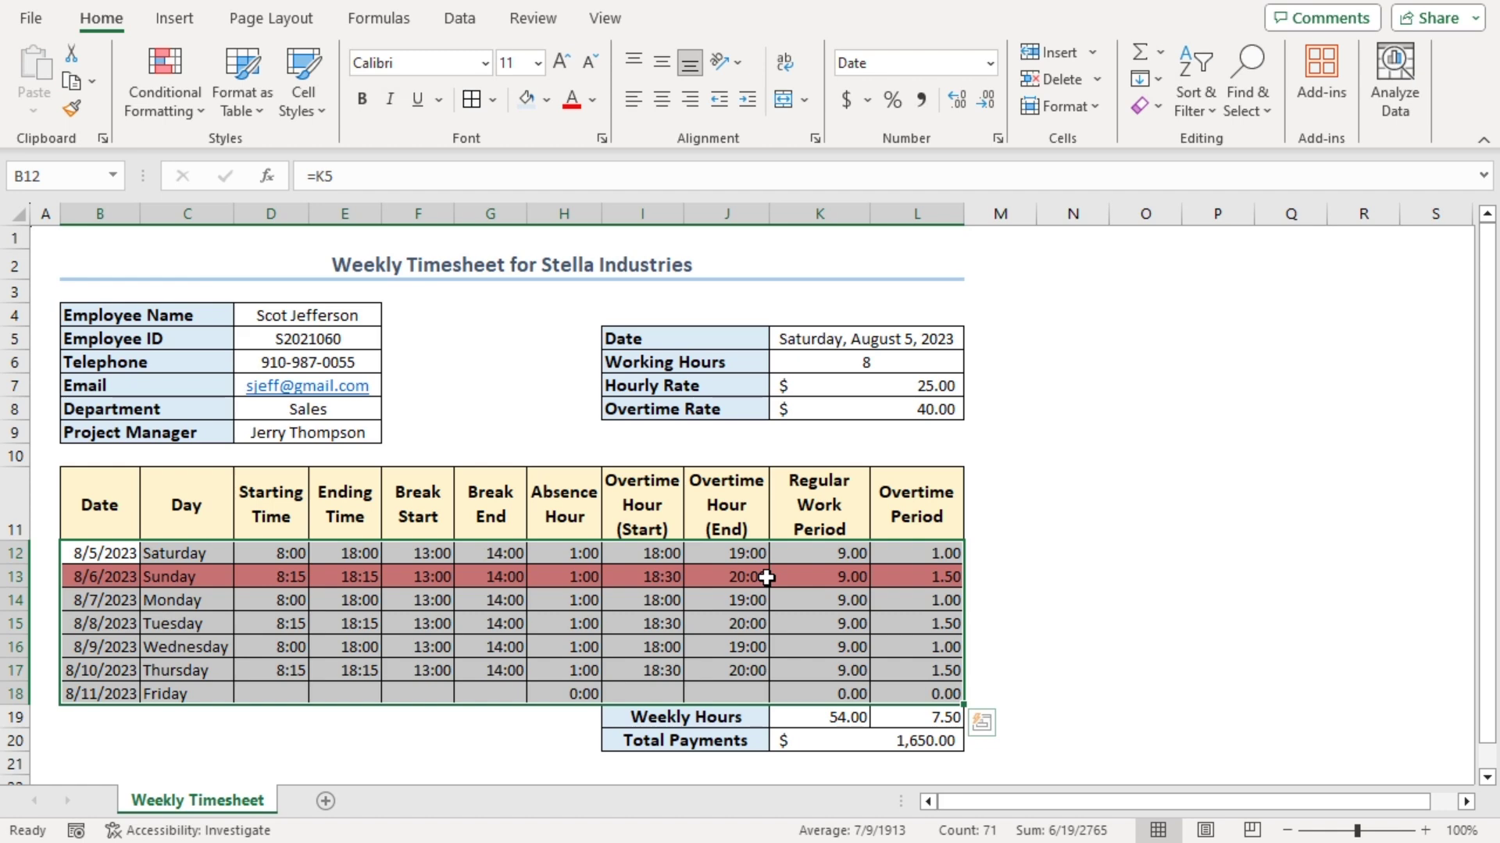
Change the week start date in K5 to 8/13/2023
click(799, 337)
text(8/13/2023)
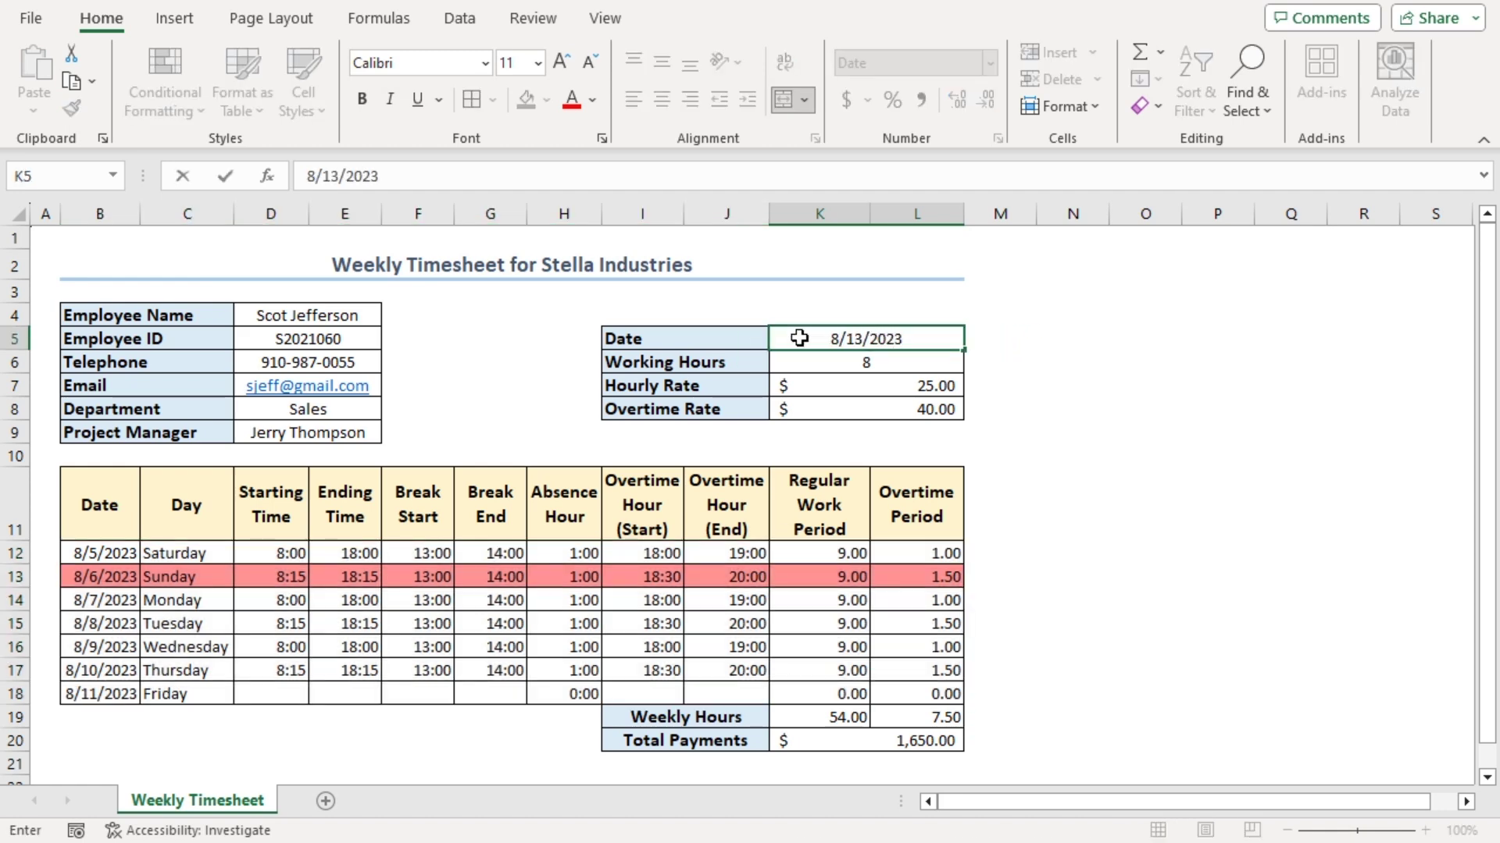
key(Return)
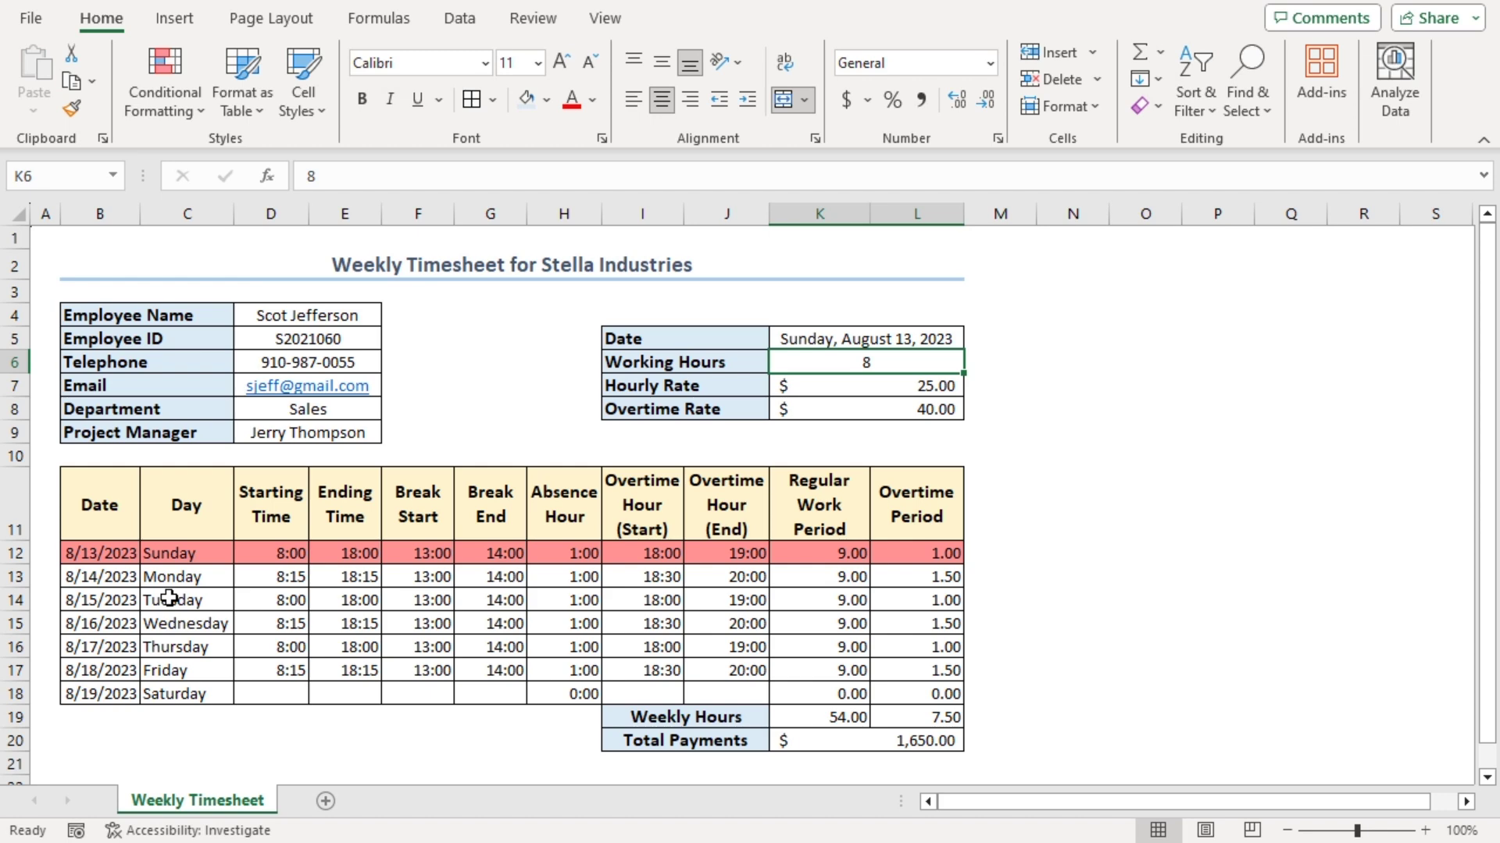
Fill Saturday's row 18 with times 9:00, 19:00, 13:00, 14:00, 19:00, 20:00
click(262, 703)
text(9:00)
key(Tab)
text(19:00)
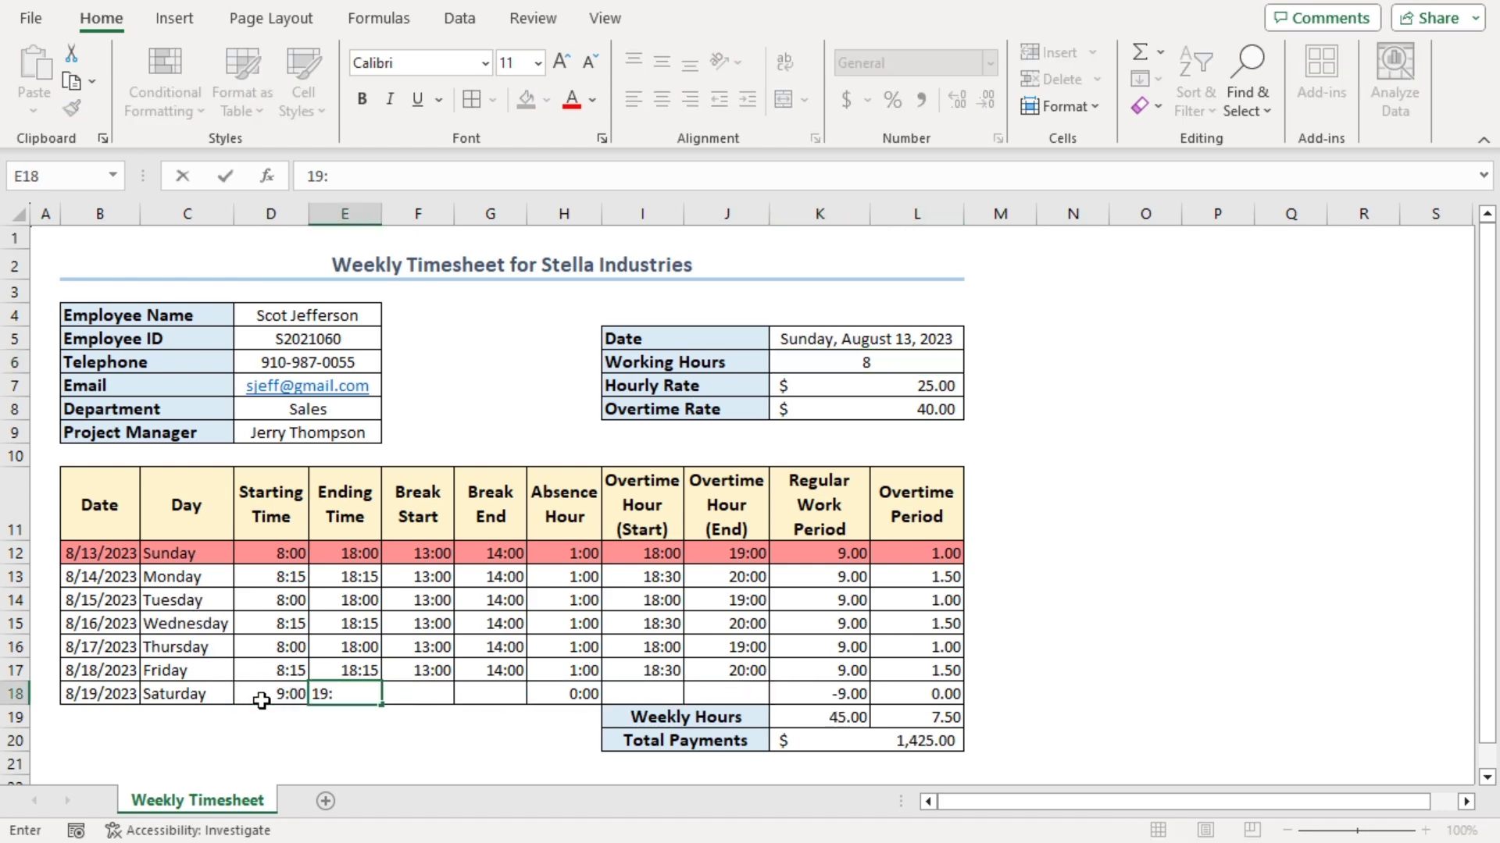
key(Tab)
text(13:00)
key(Tab)
text(14:00)
key(Tab)
key(Tab)
text(19:00)
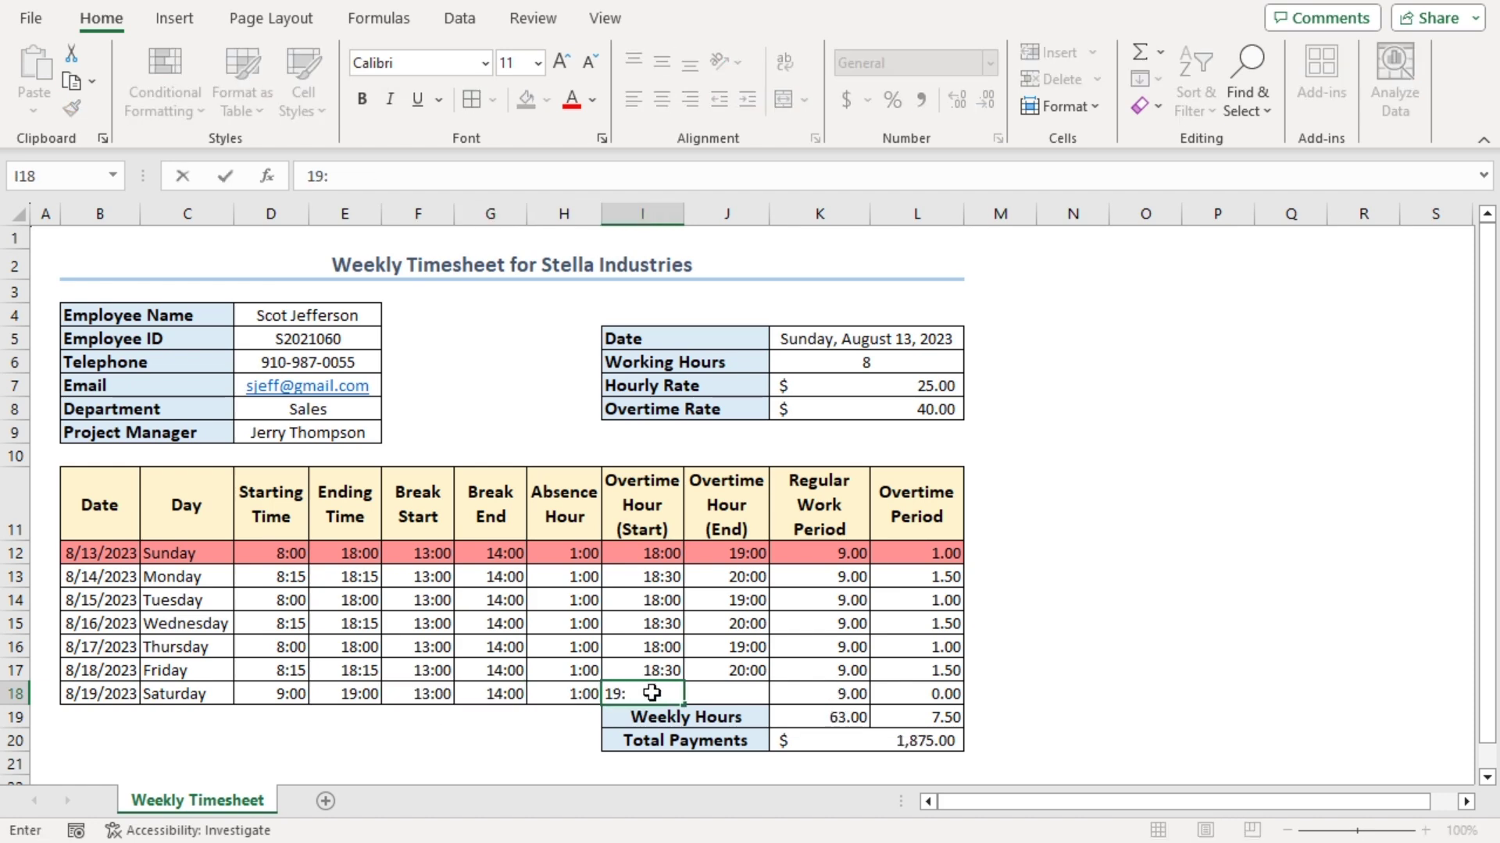
key(Tab)
text(20:00)
key(Return)
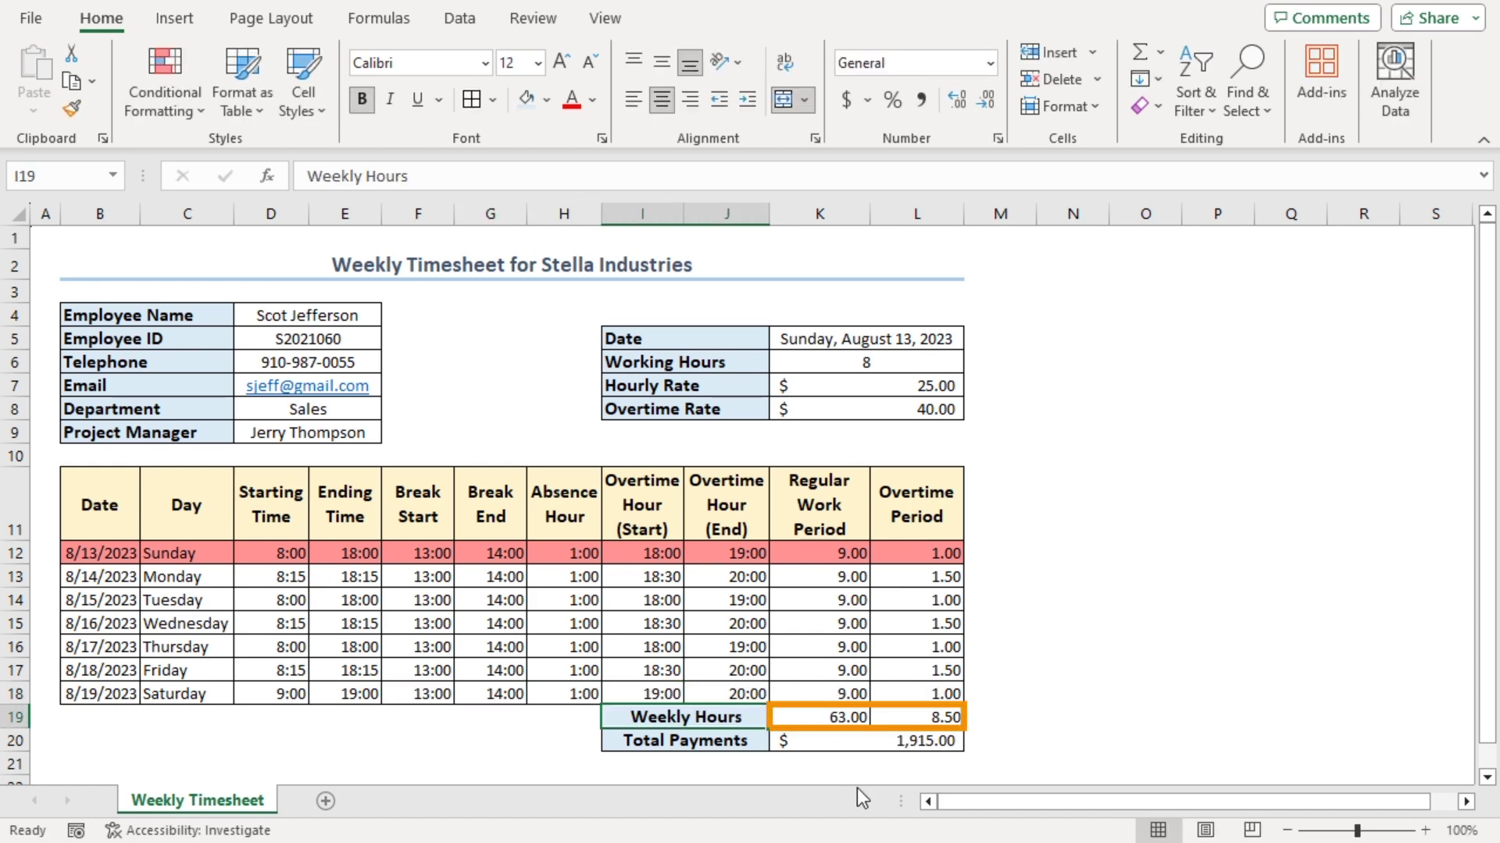